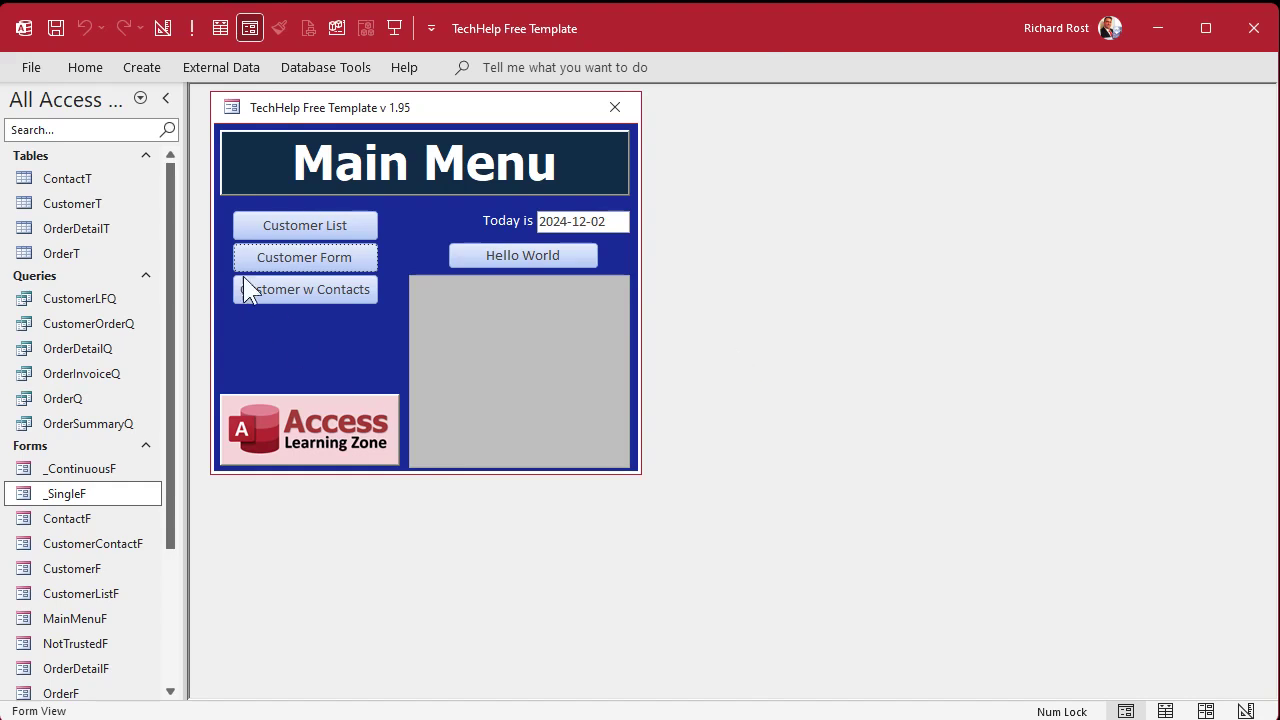
Review the CustomerT table and the CustomerID column of the OrderT table, closing each table after viewing.
double_click(84, 202)
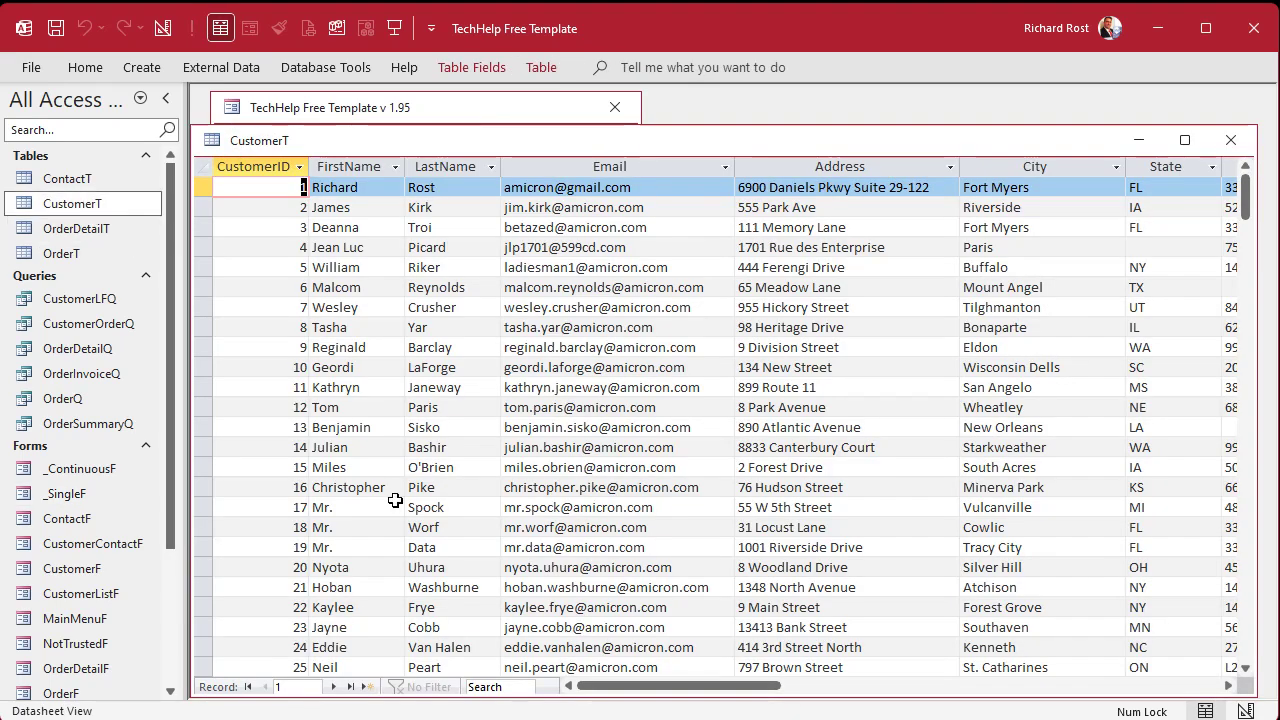
click(1235, 145)
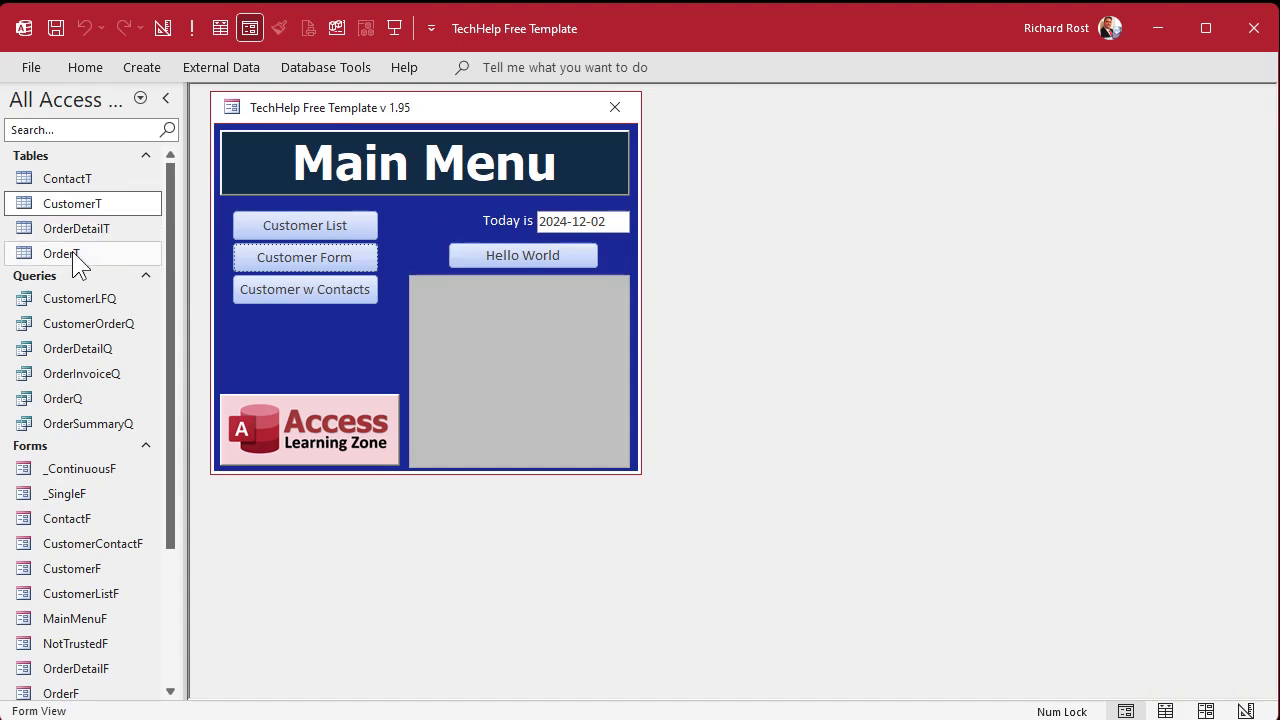
double_click(77, 258)
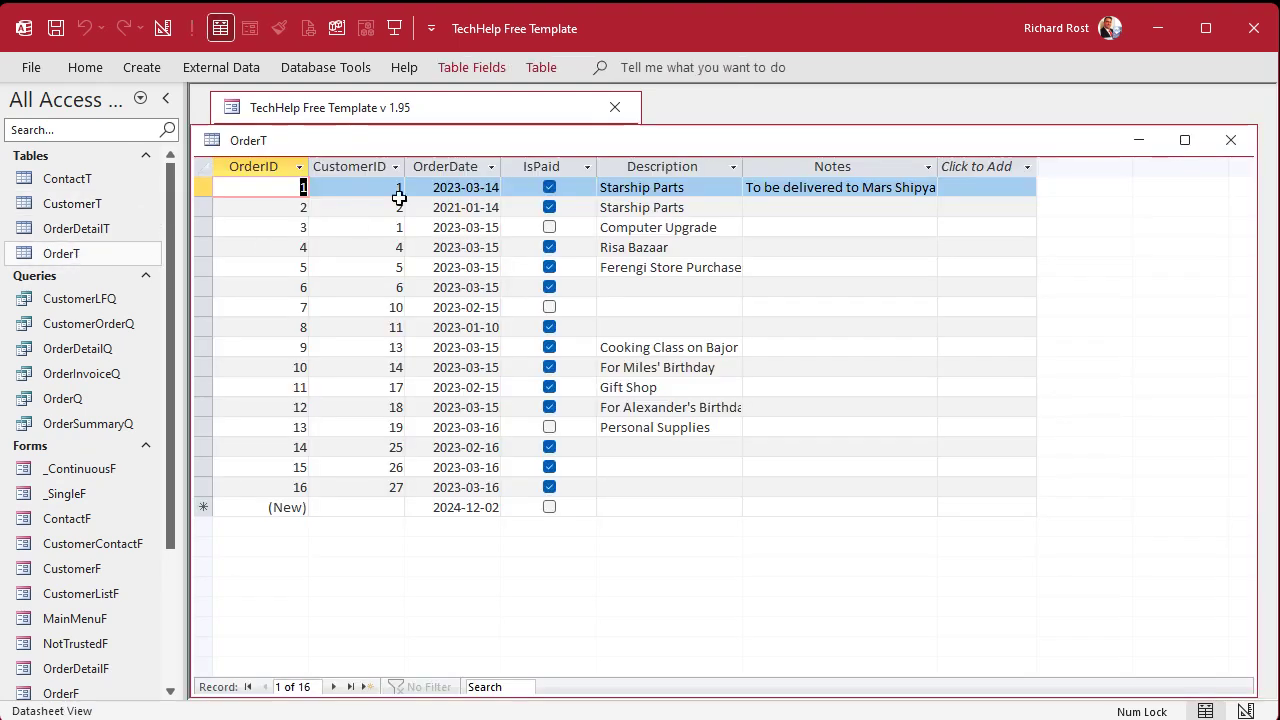
click(351, 164)
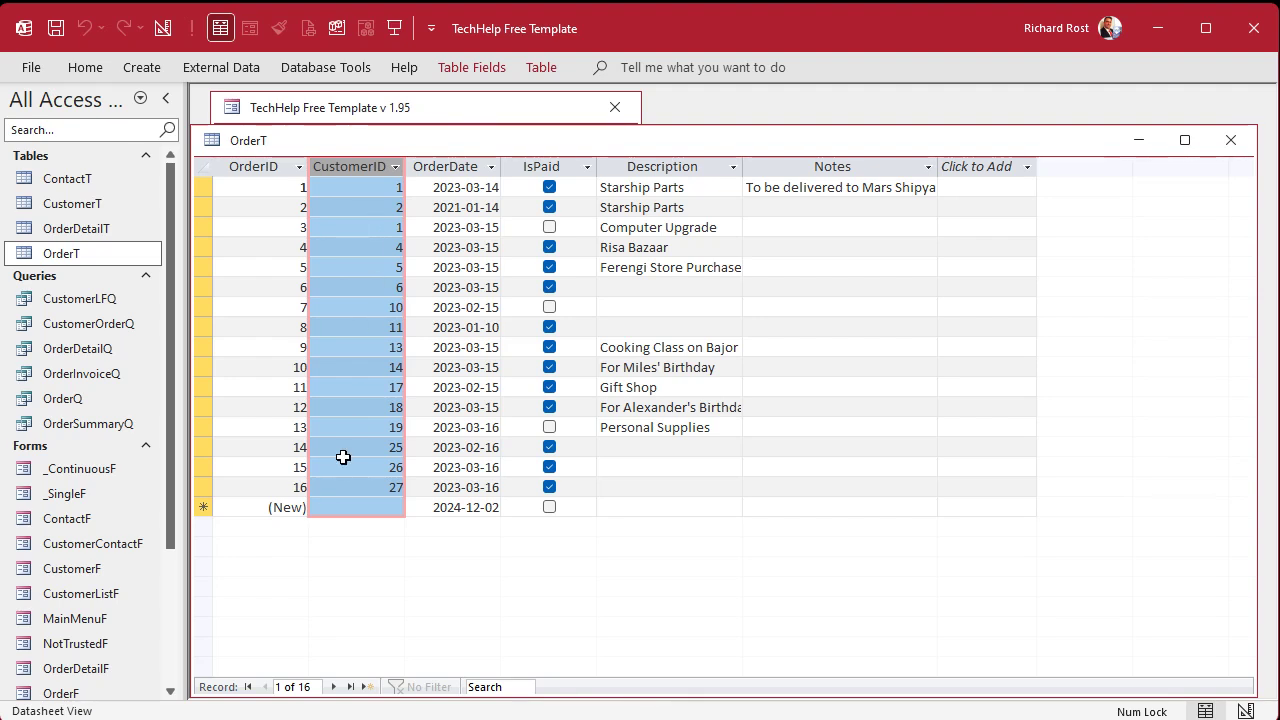
click(1230, 140)
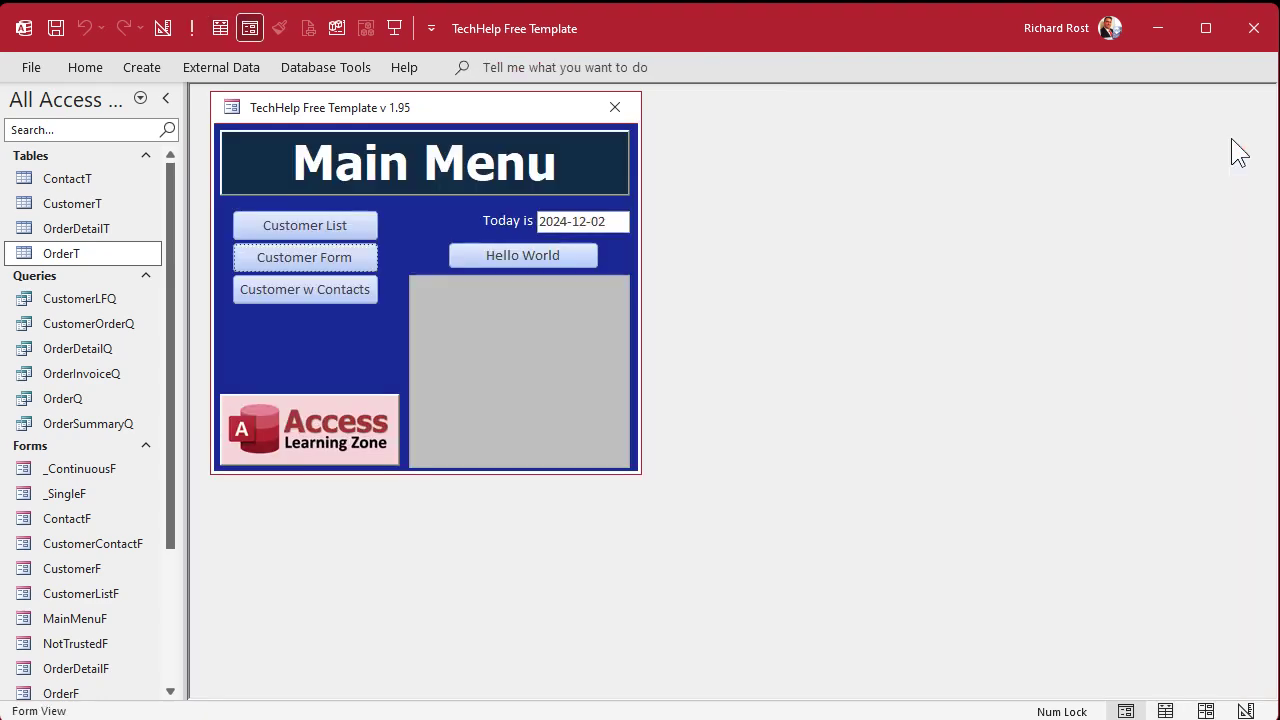
View the first customer's orders from the Customer Form and inspect the Customer choices on a blank new order, then close Orders.
click(326, 256)
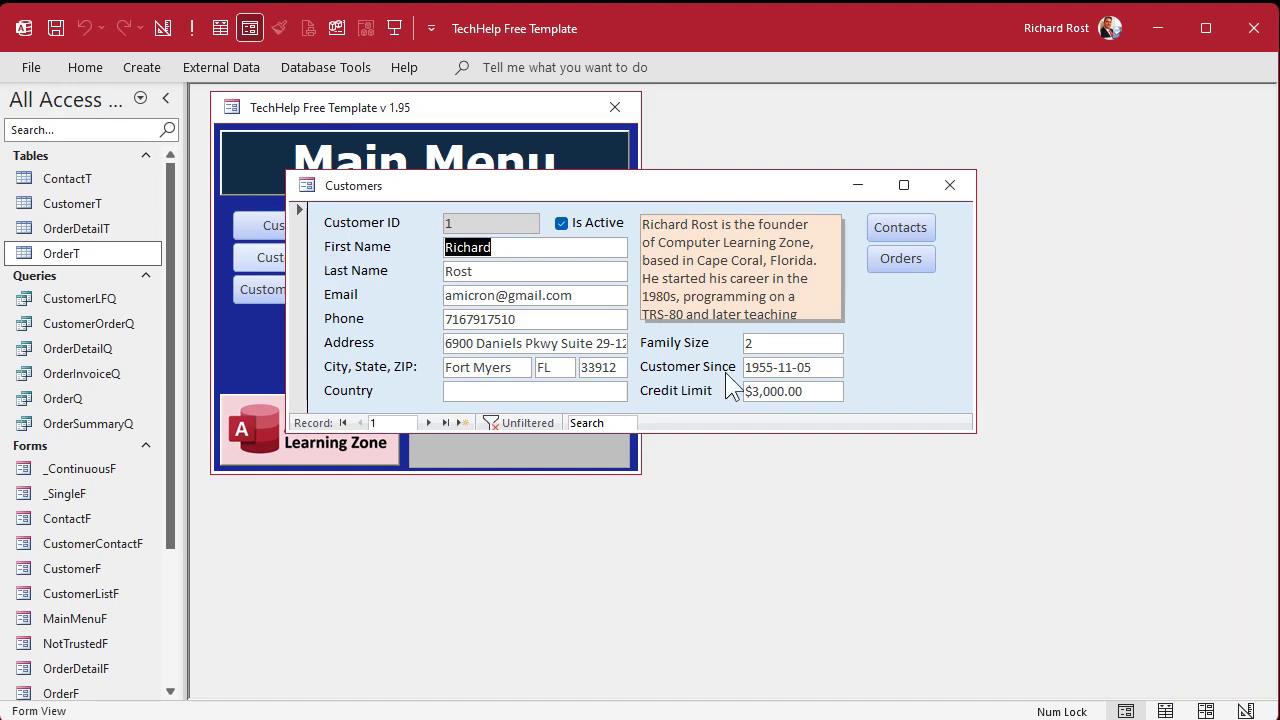
click(898, 256)
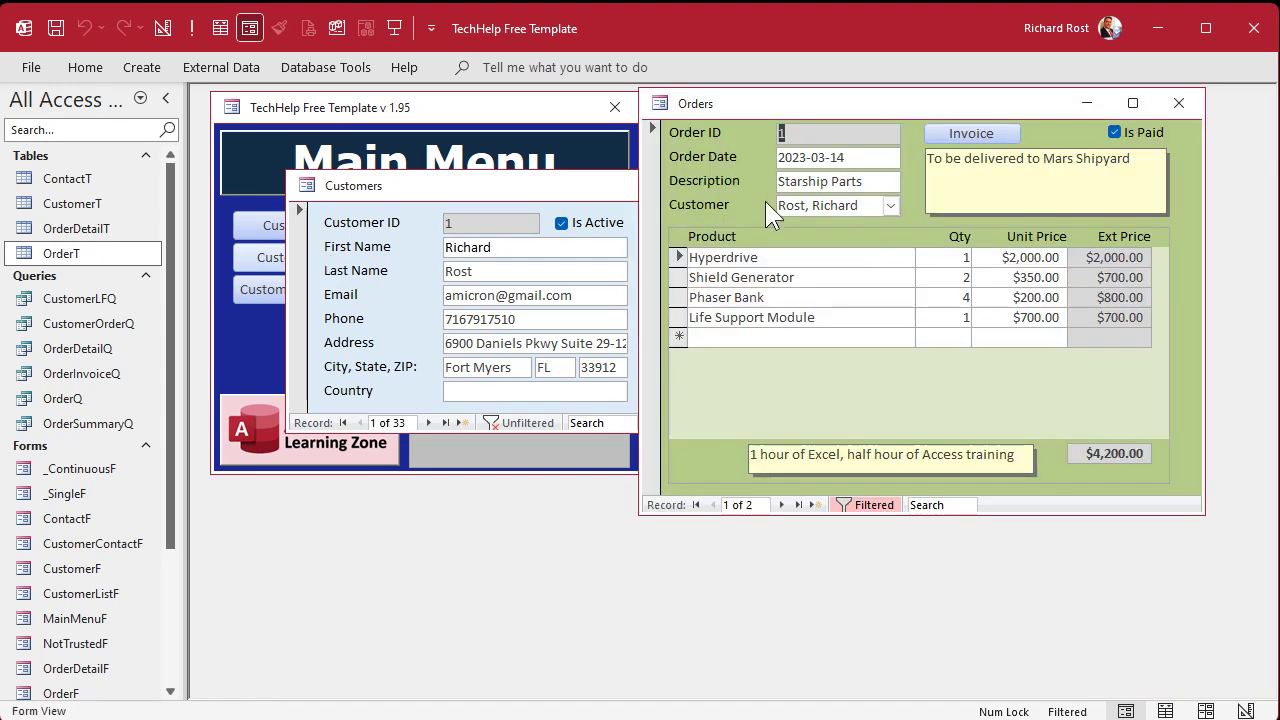
click(818, 505)
click(889, 205)
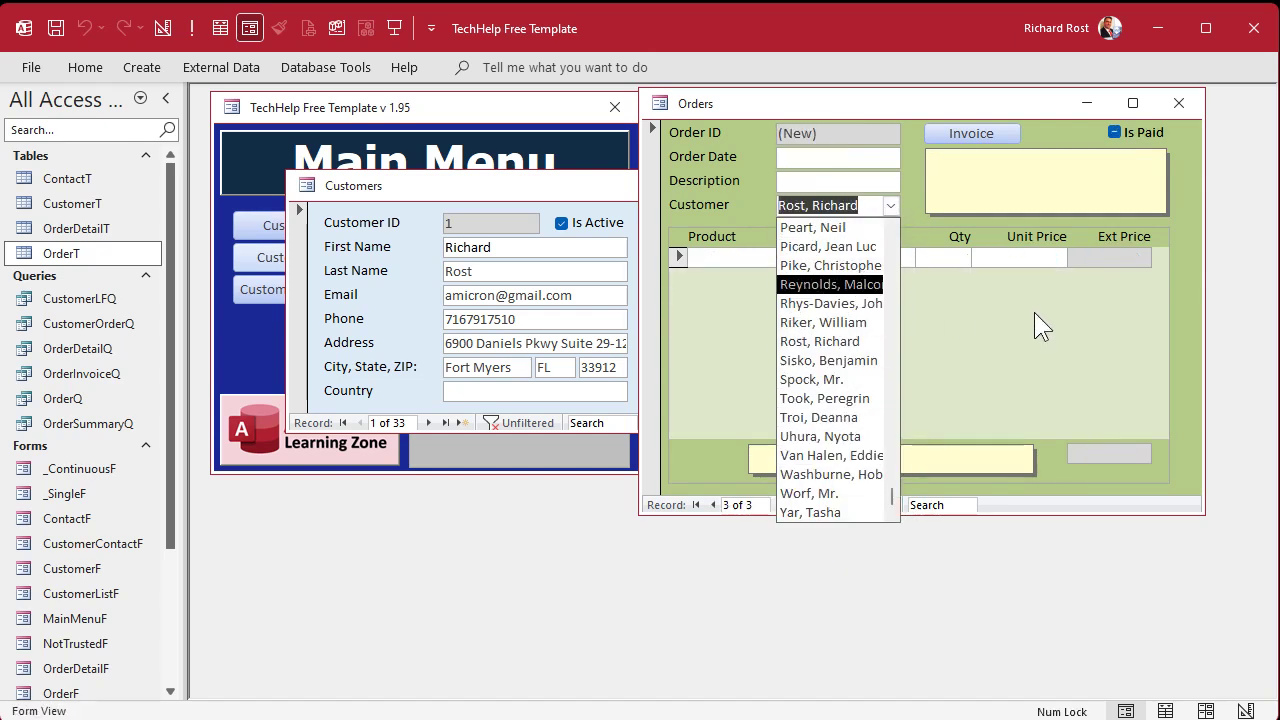
click(1172, 306)
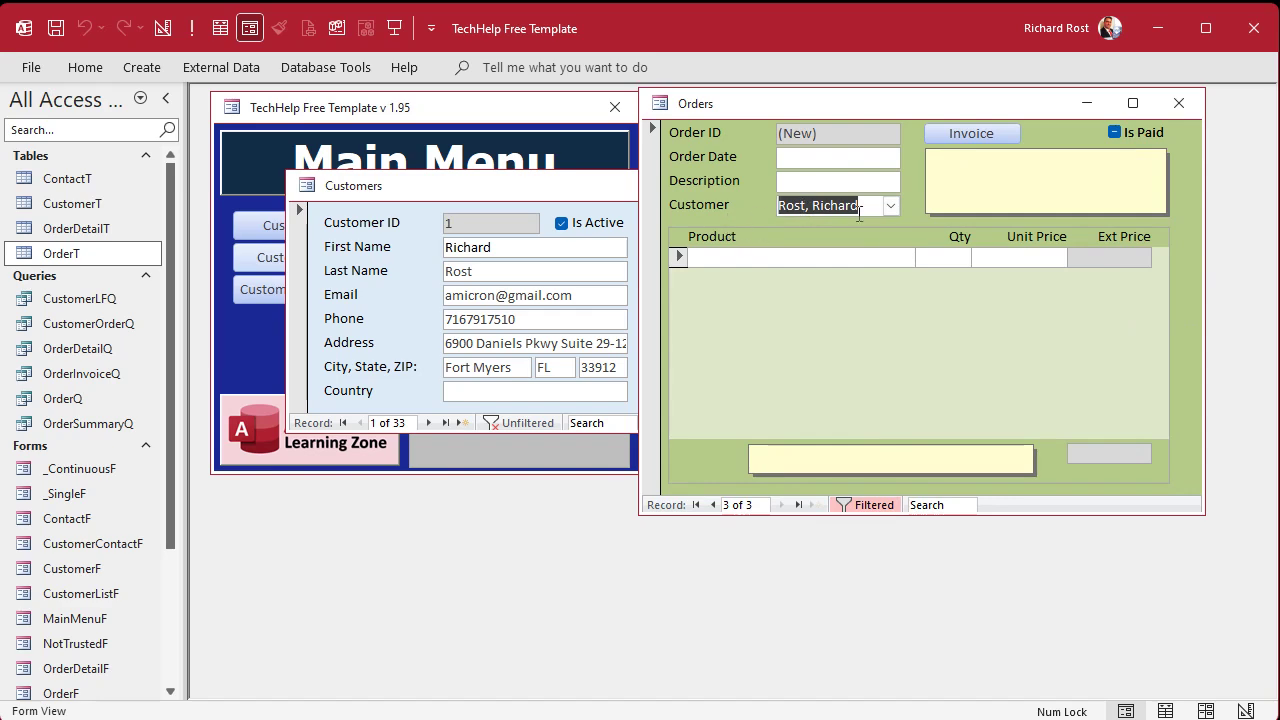
click(1178, 103)
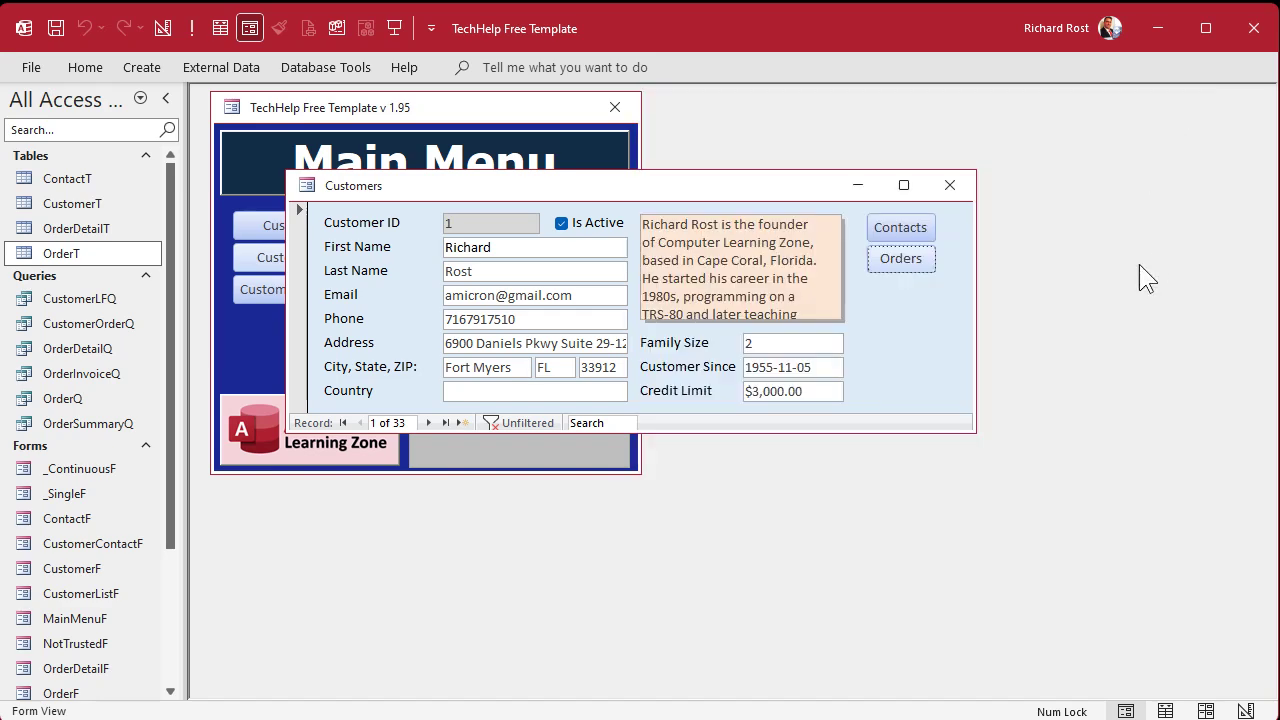
Reopen the customer's Orders form in Design View and delete the Customer combo box with its label.
click(900, 259)
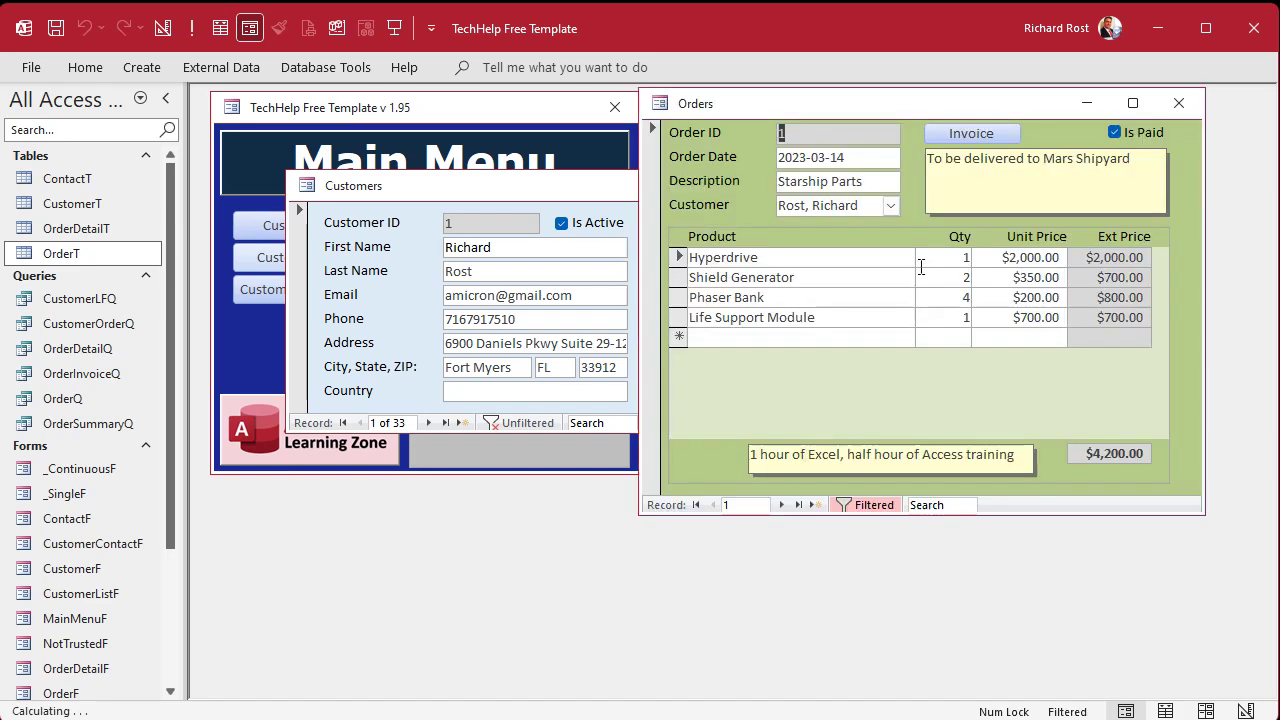
right_click(897, 107)
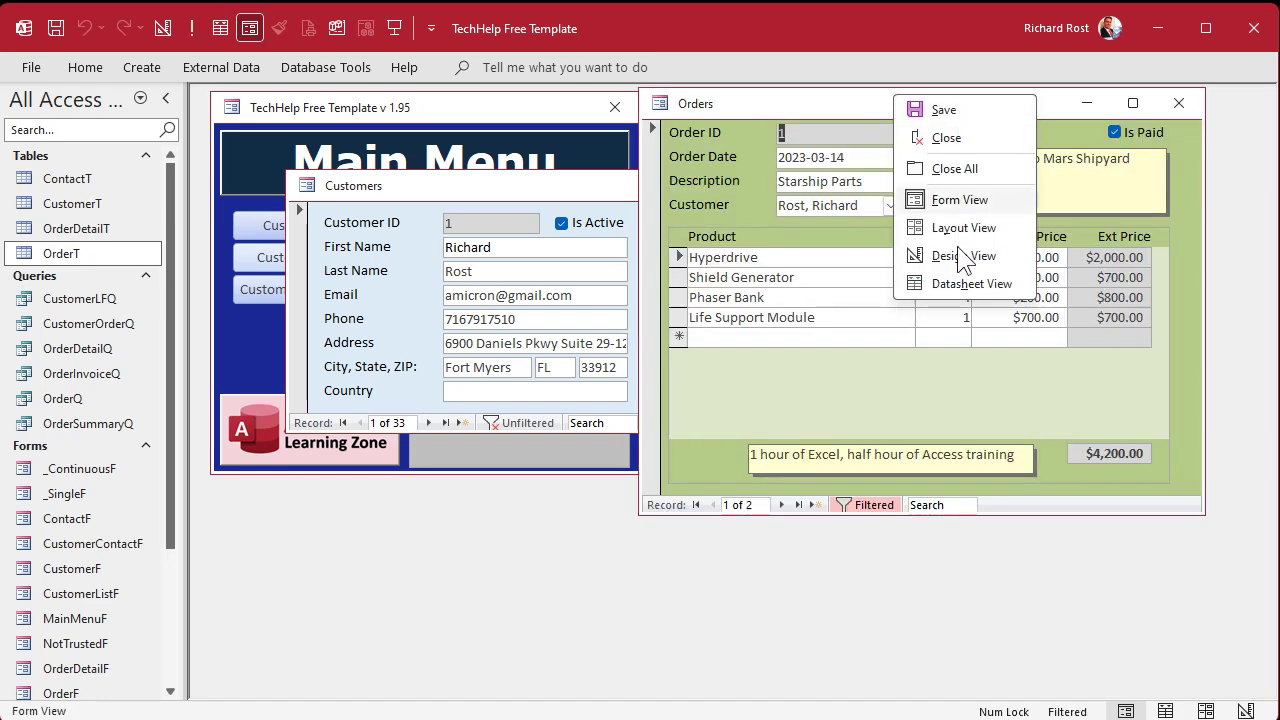
click(960, 256)
click(790, 246)
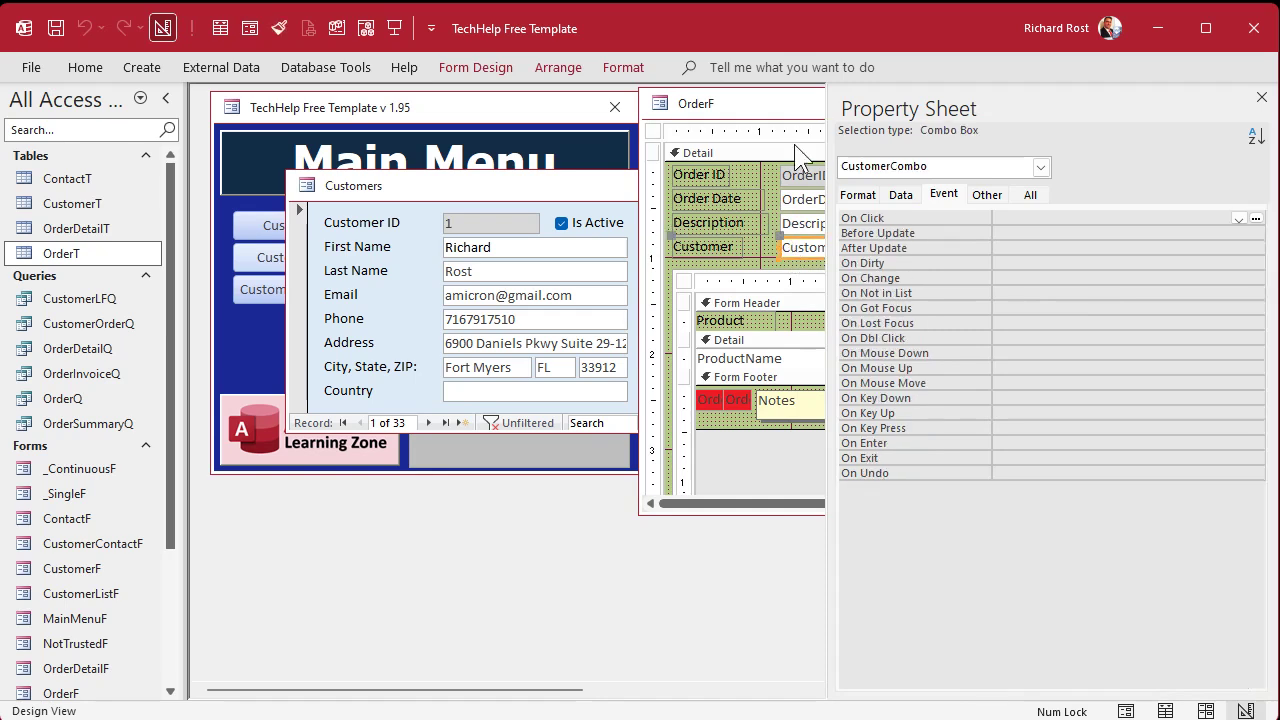
drag(796, 112, 378, 160)
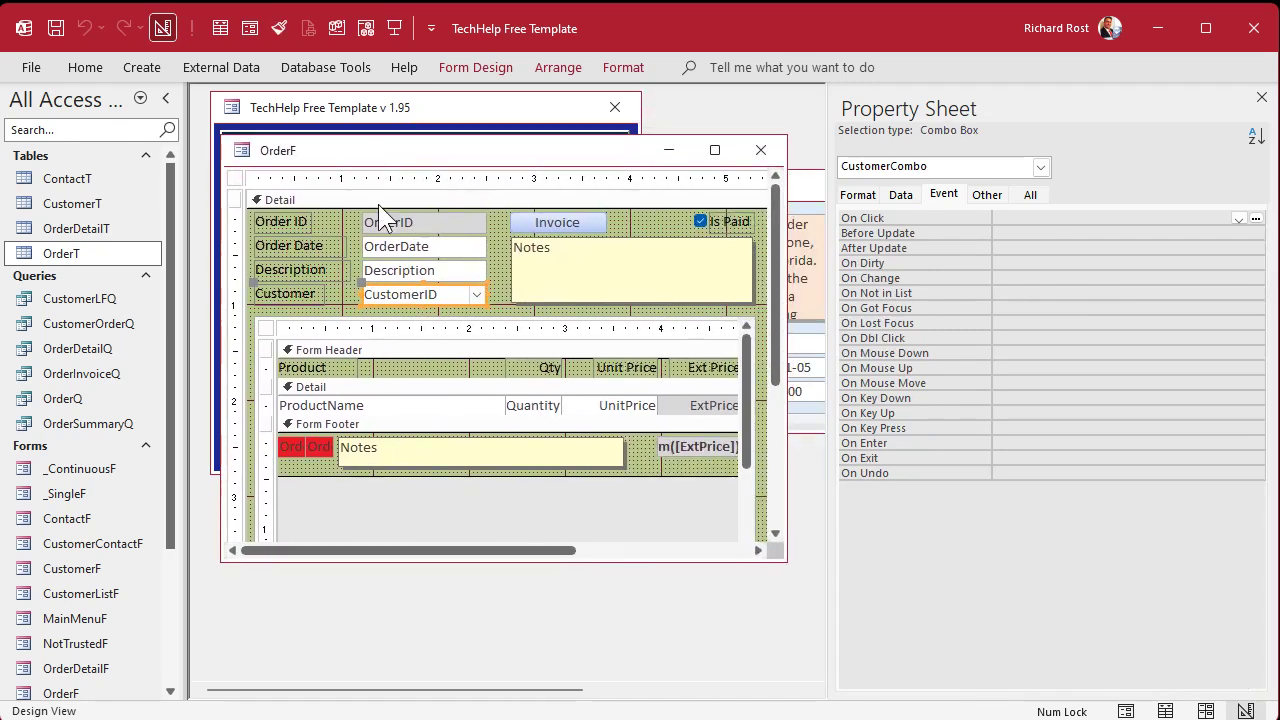
click(350, 300)
click(410, 285)
key(Delete)
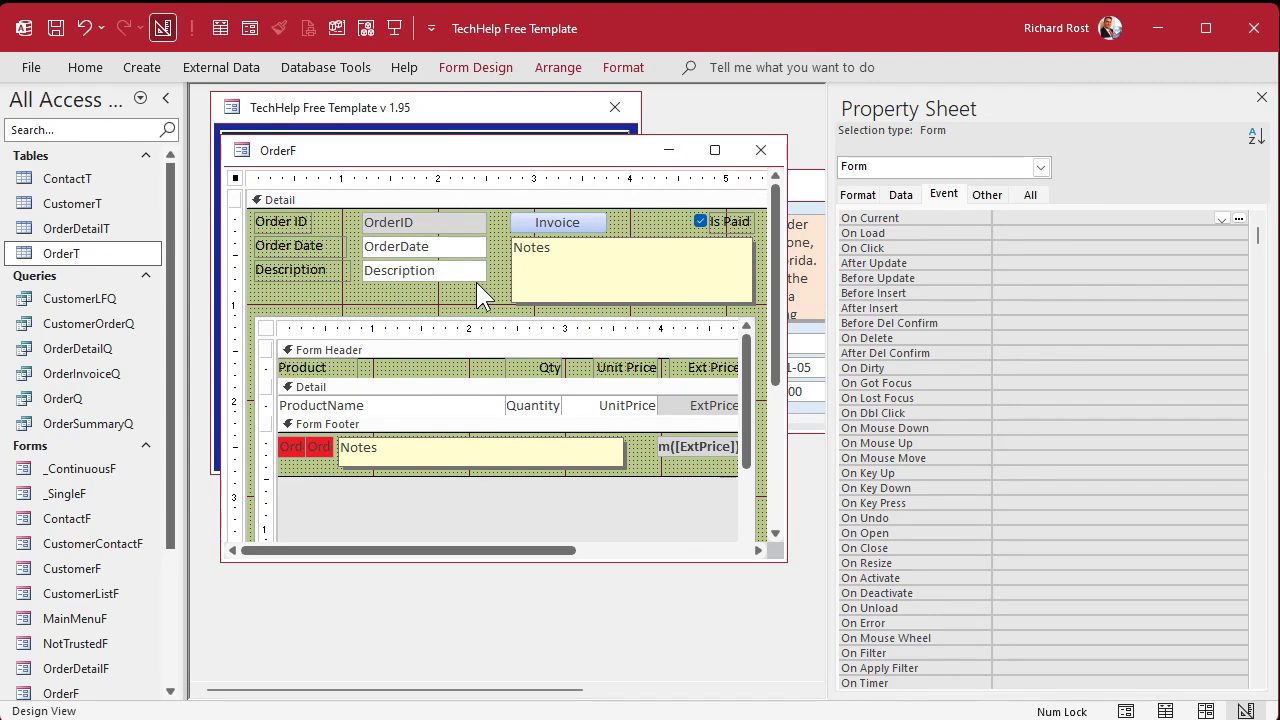
Add a combo box below the Description field of OrderF that gets its values from the CustomerT table.
click(472, 57)
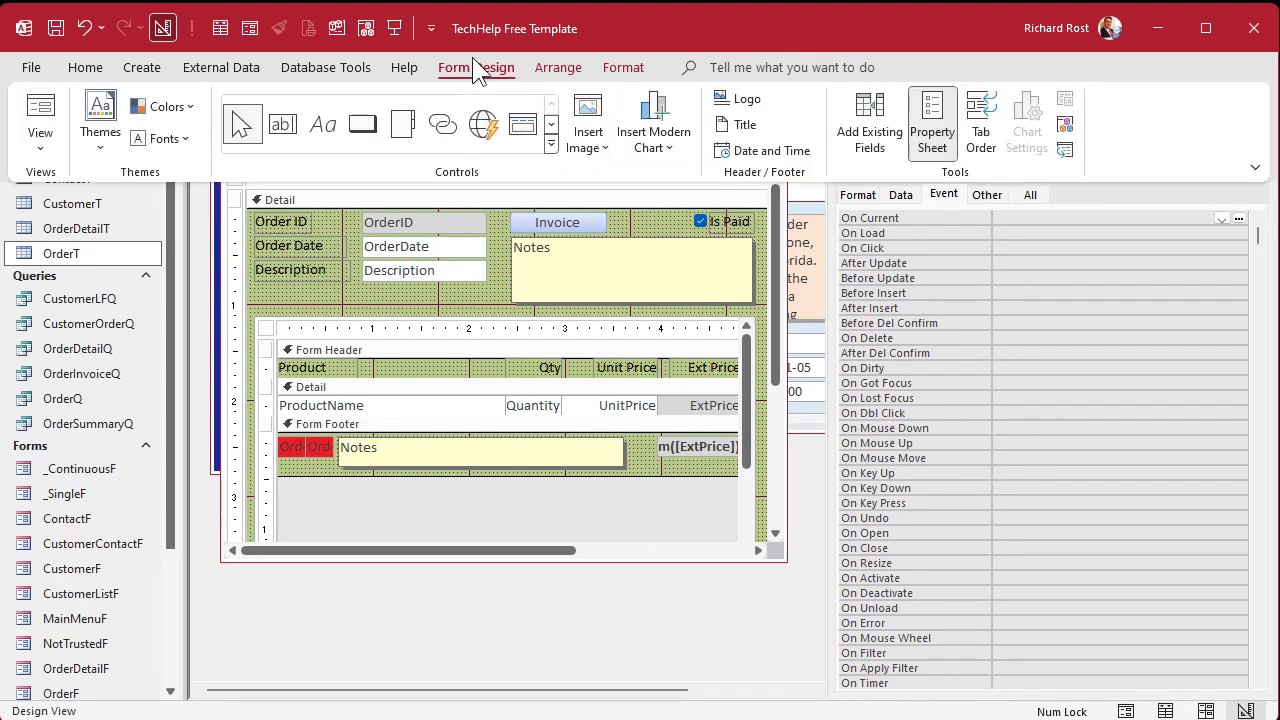
click(550, 143)
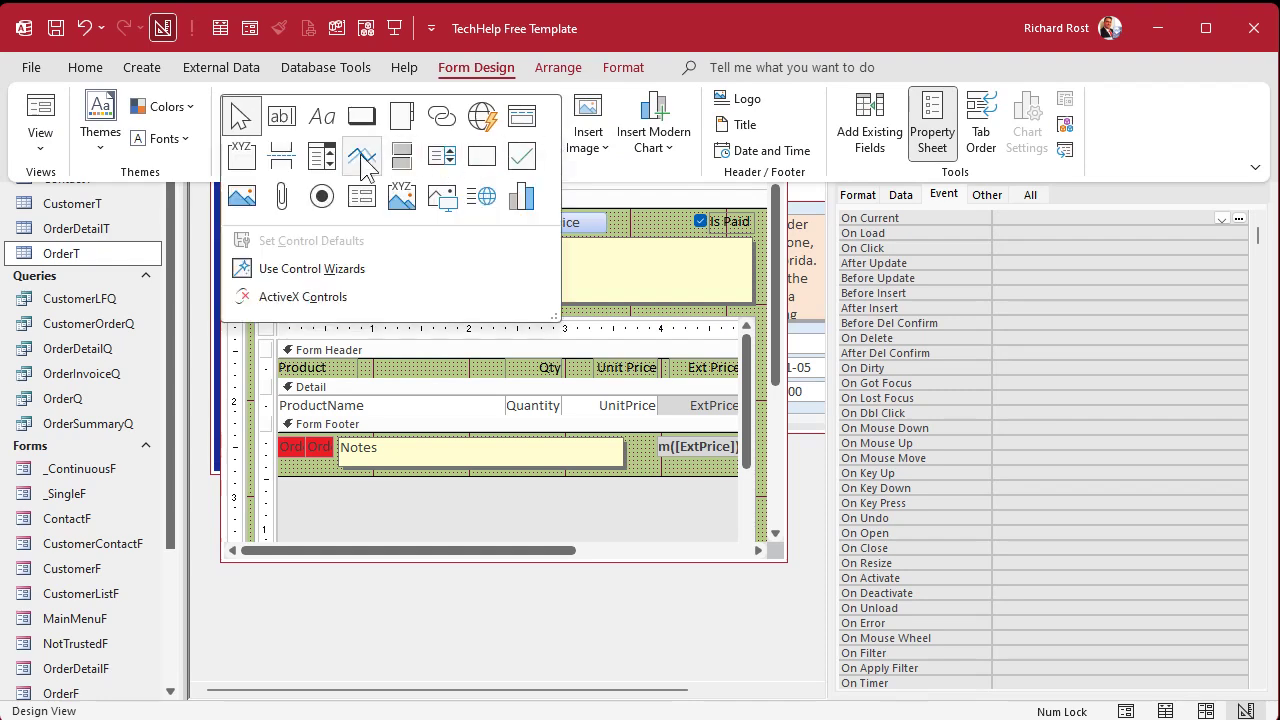
click(321, 155)
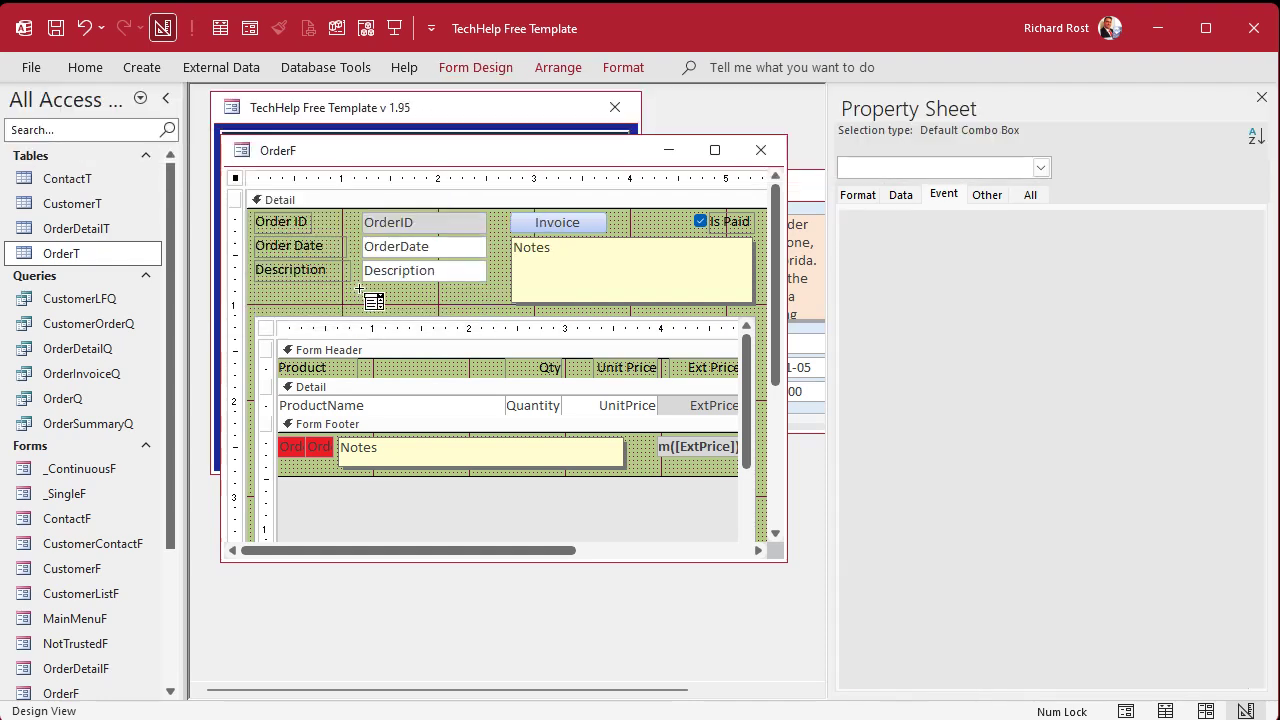
click(362, 290)
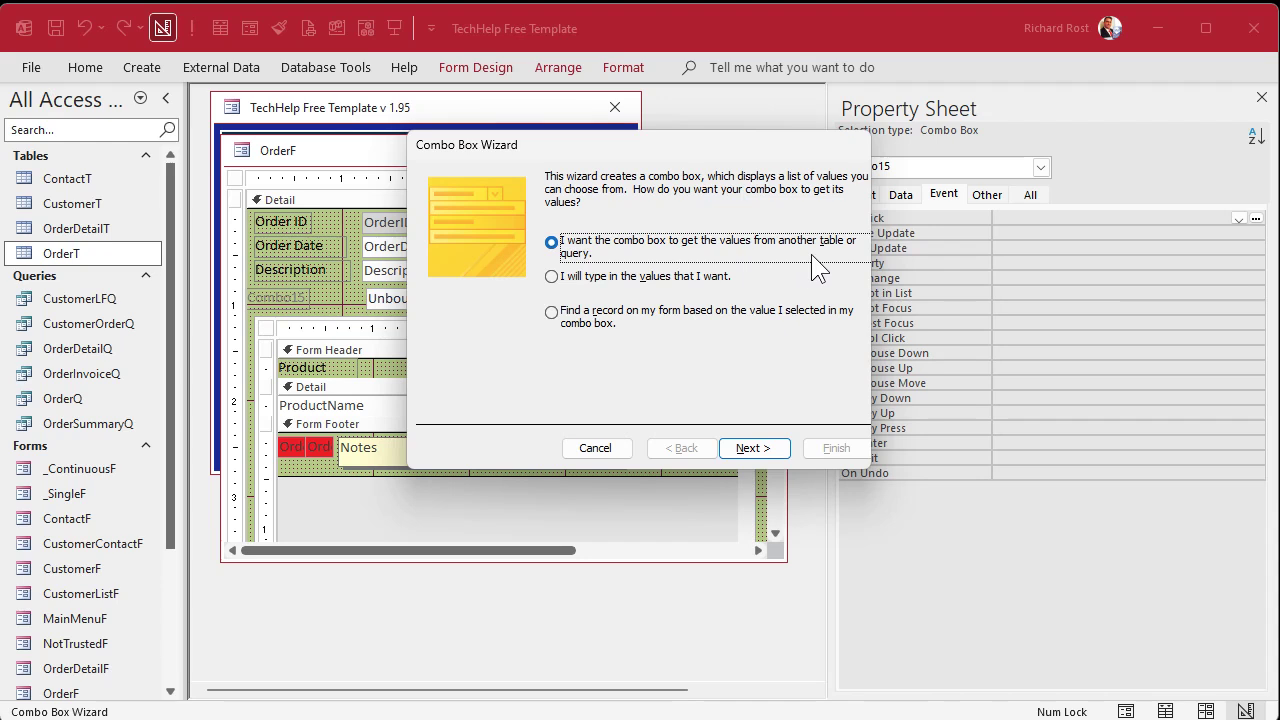
click(764, 448)
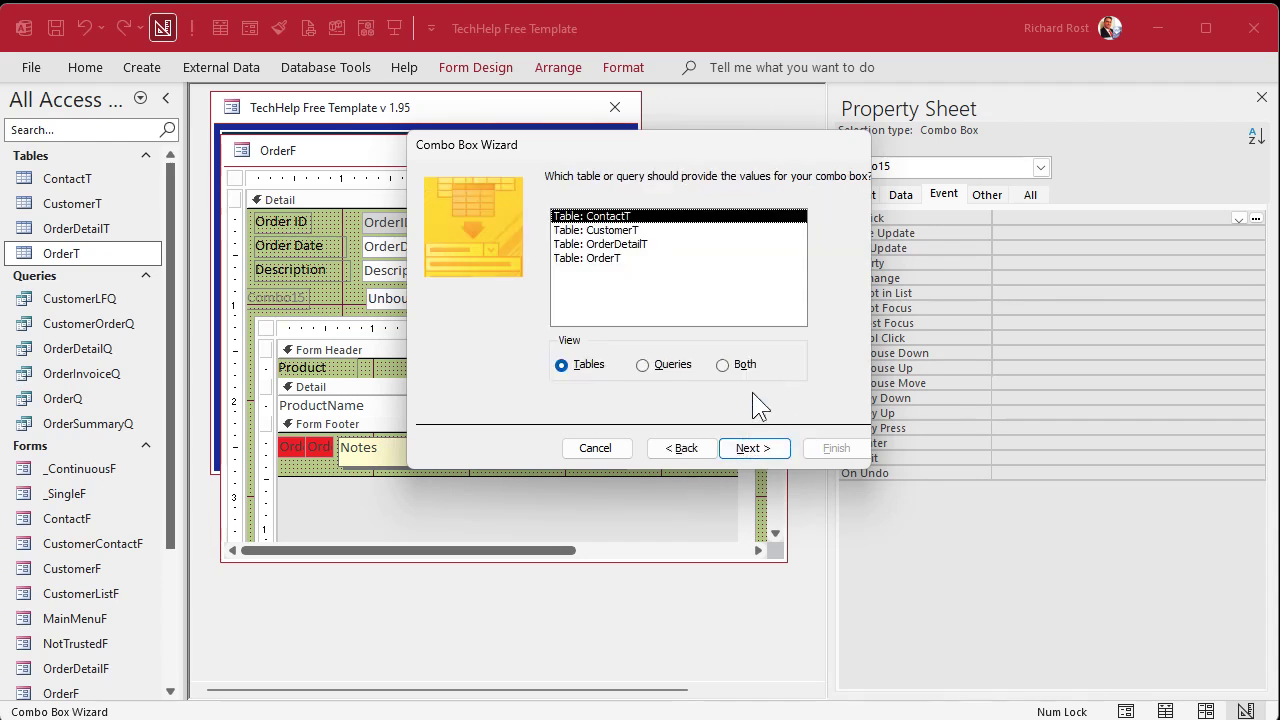
click(634, 231)
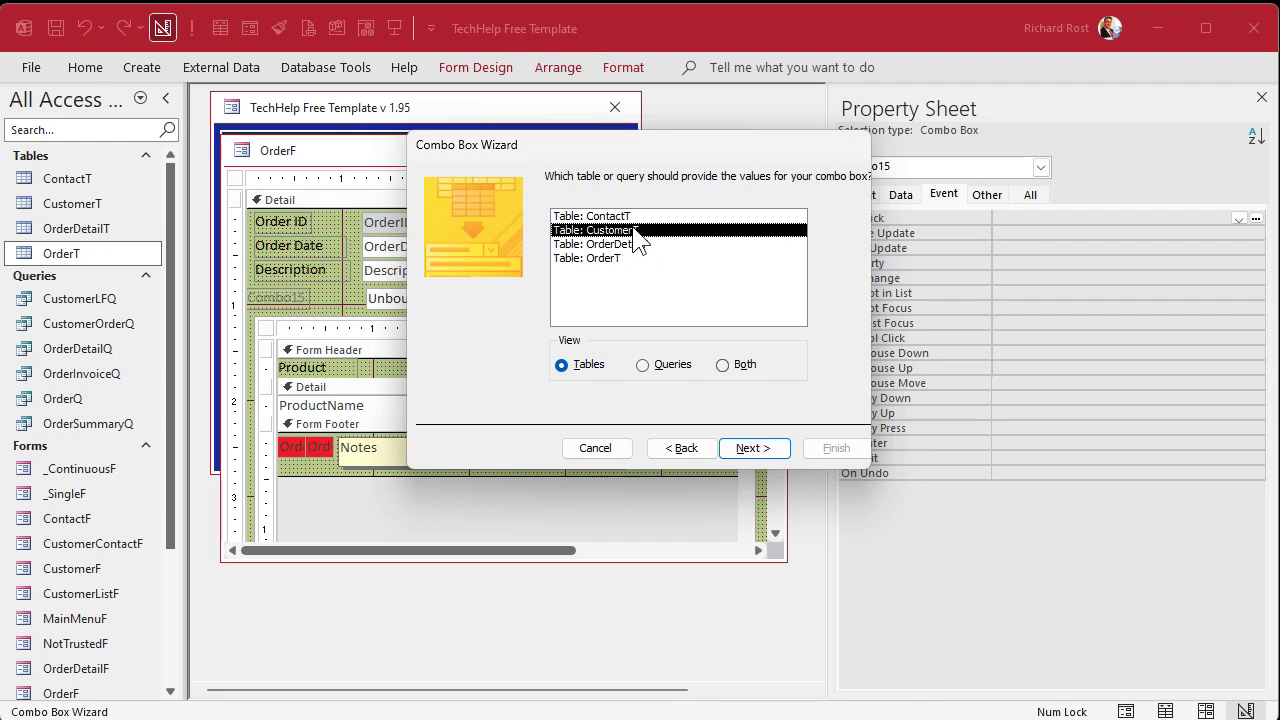
click(775, 446)
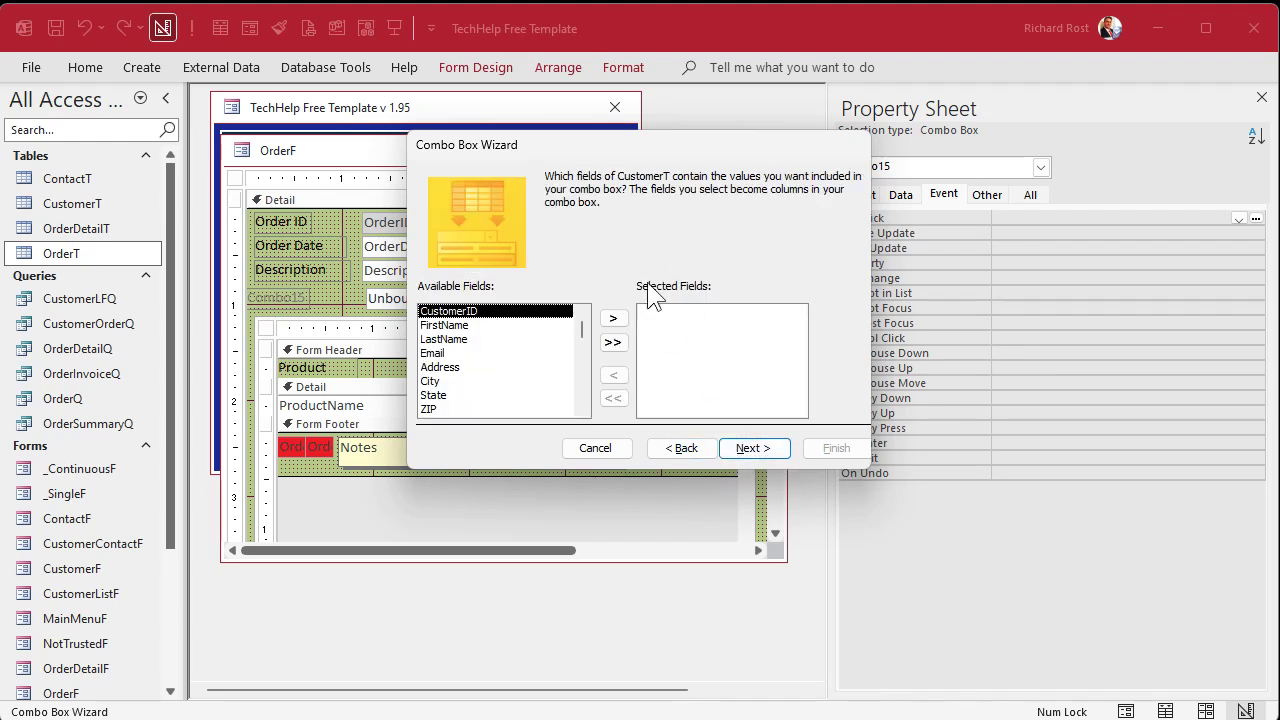
Include the CustomerID, FirstName and LastName fields as the combo box's columns.
click(613, 318)
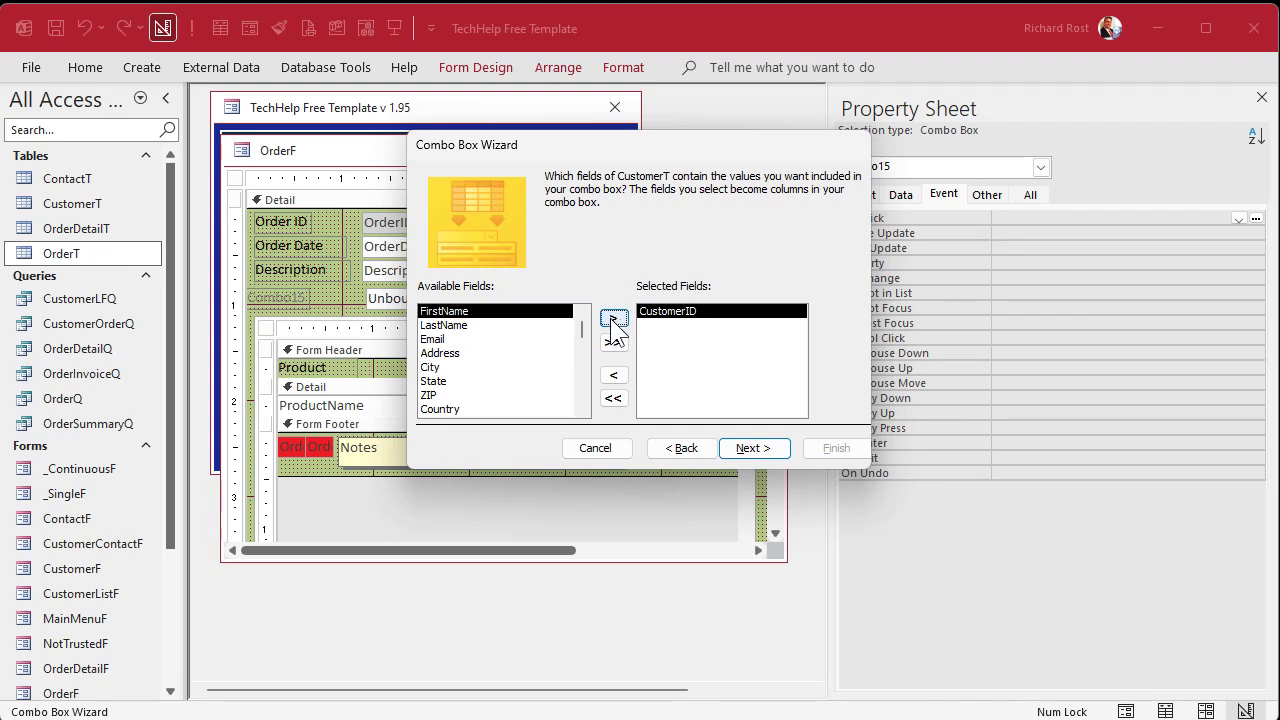
click(613, 320)
click(613, 320)
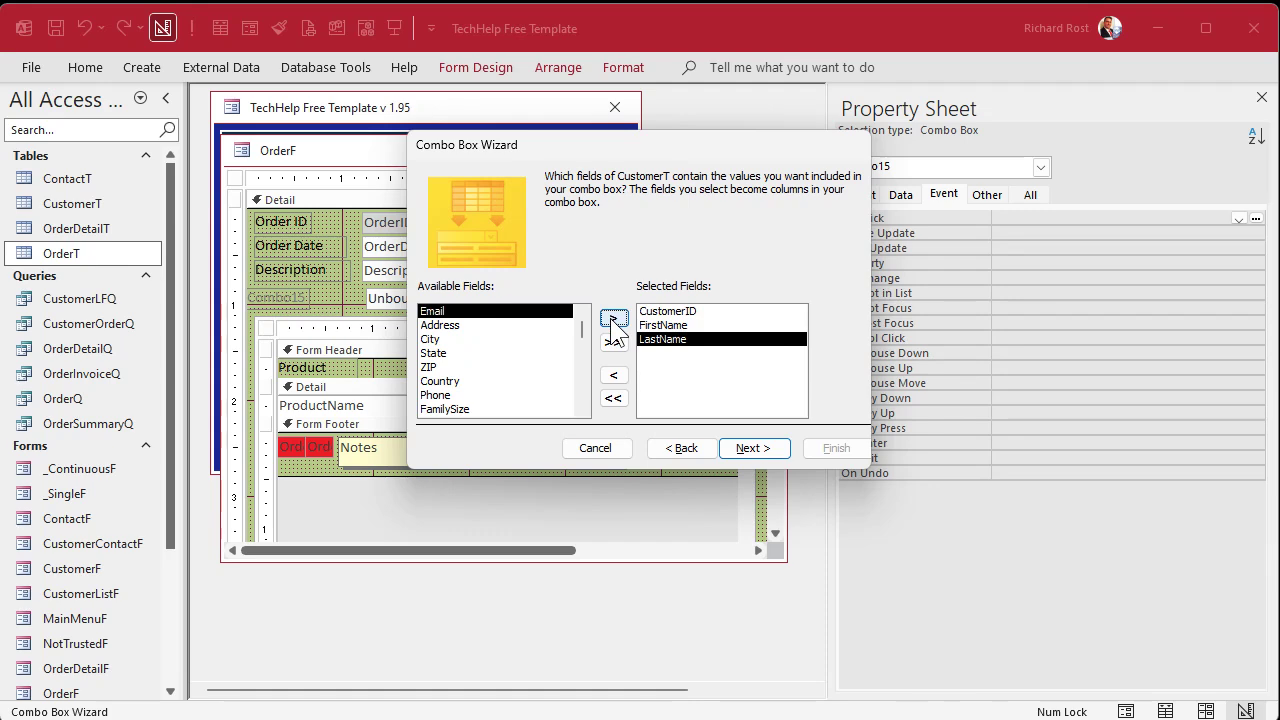
click(758, 450)
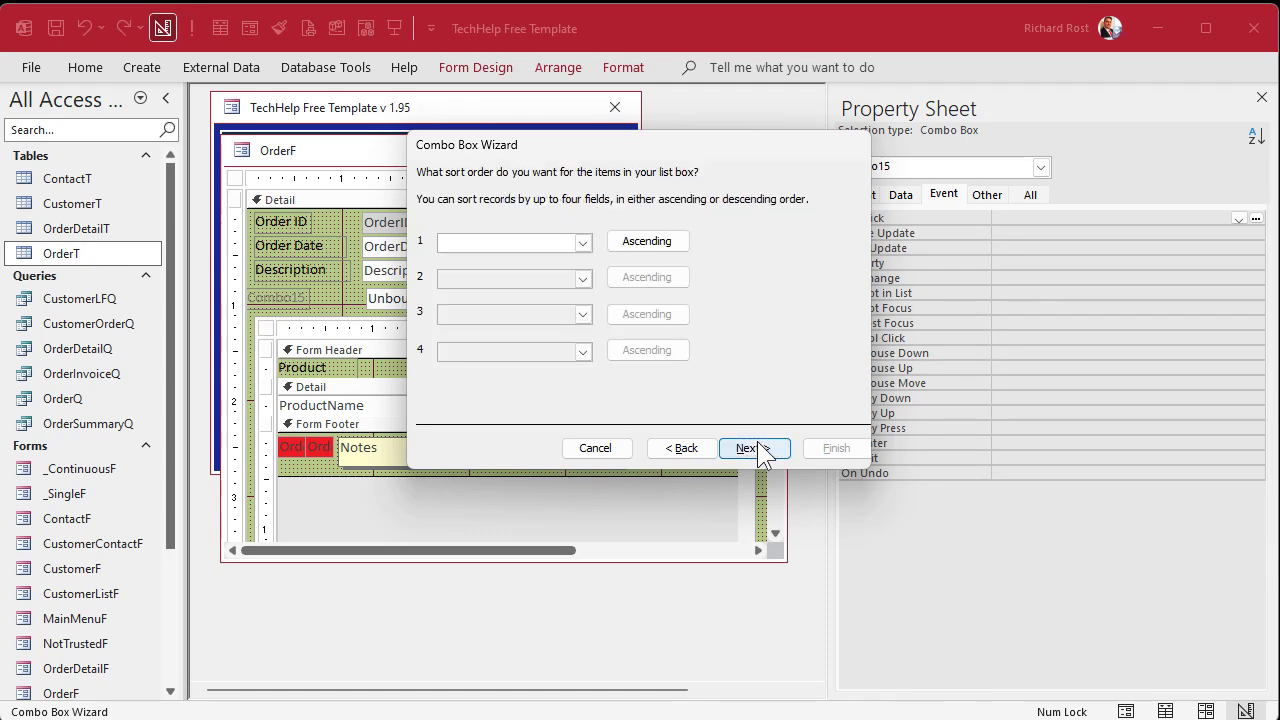
Sort the combo box items ascending by FirstName and then by LastName.
click(582, 244)
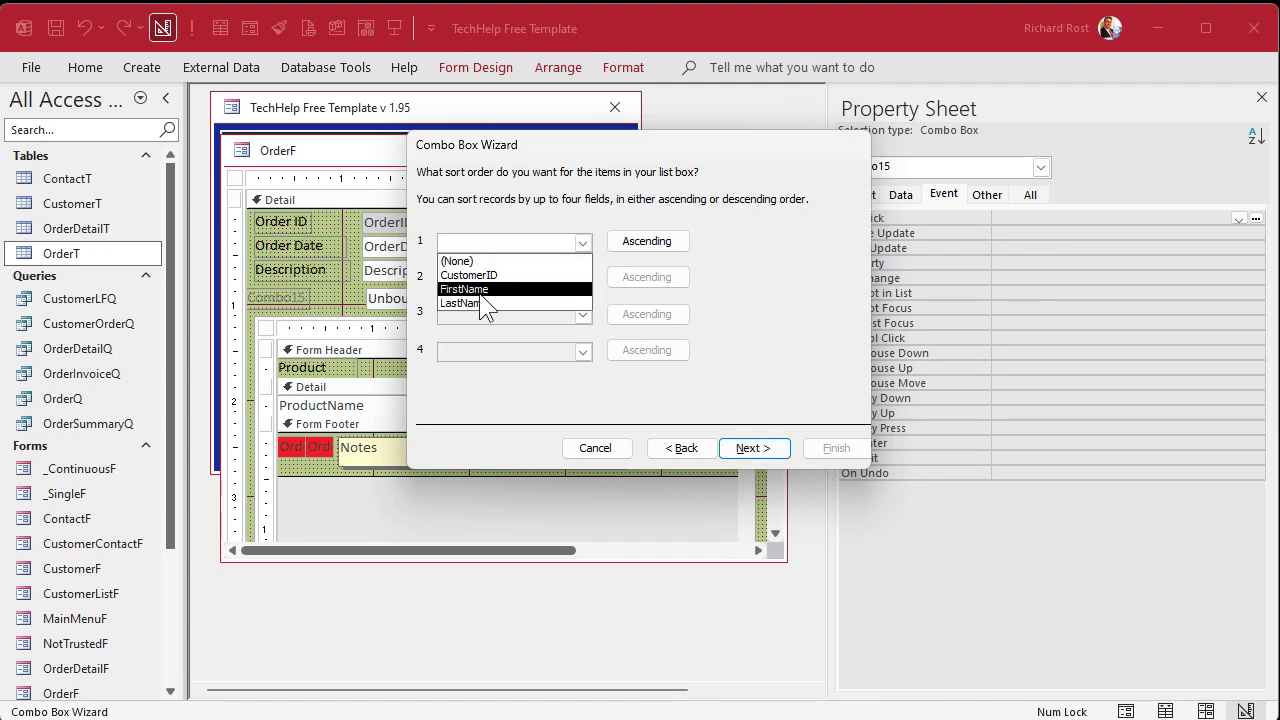
click(480, 291)
click(583, 278)
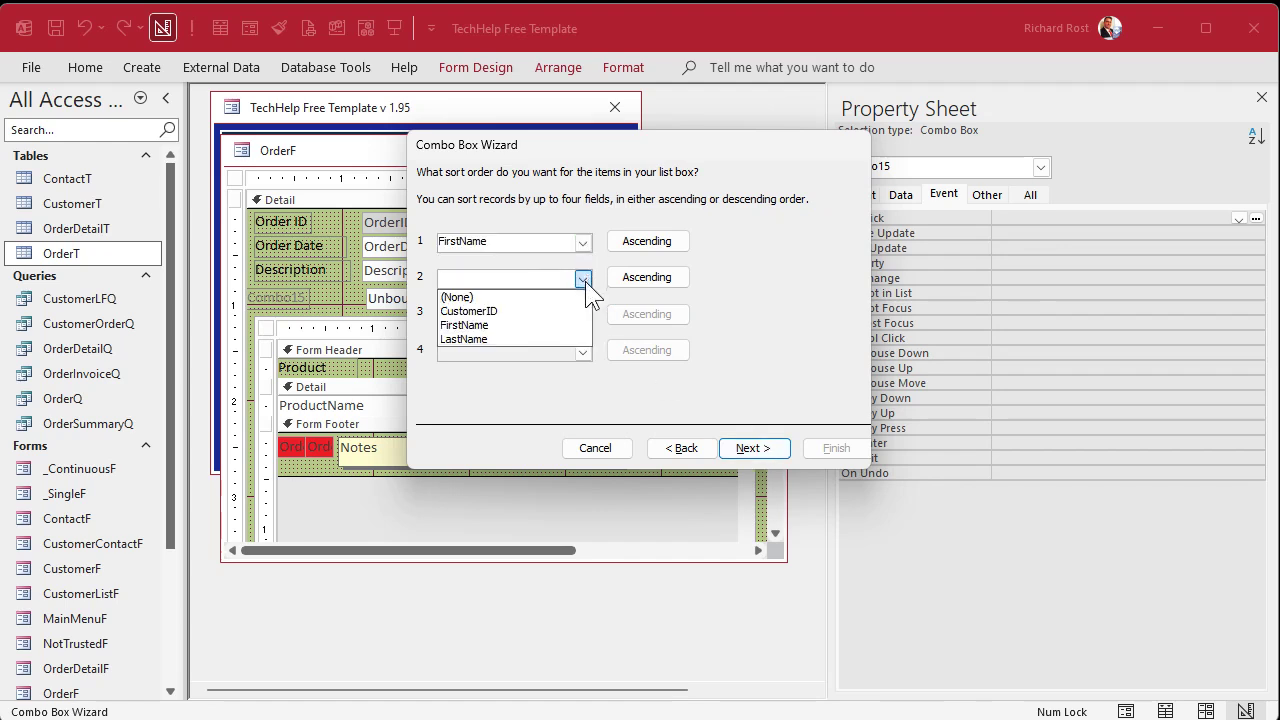
click(515, 340)
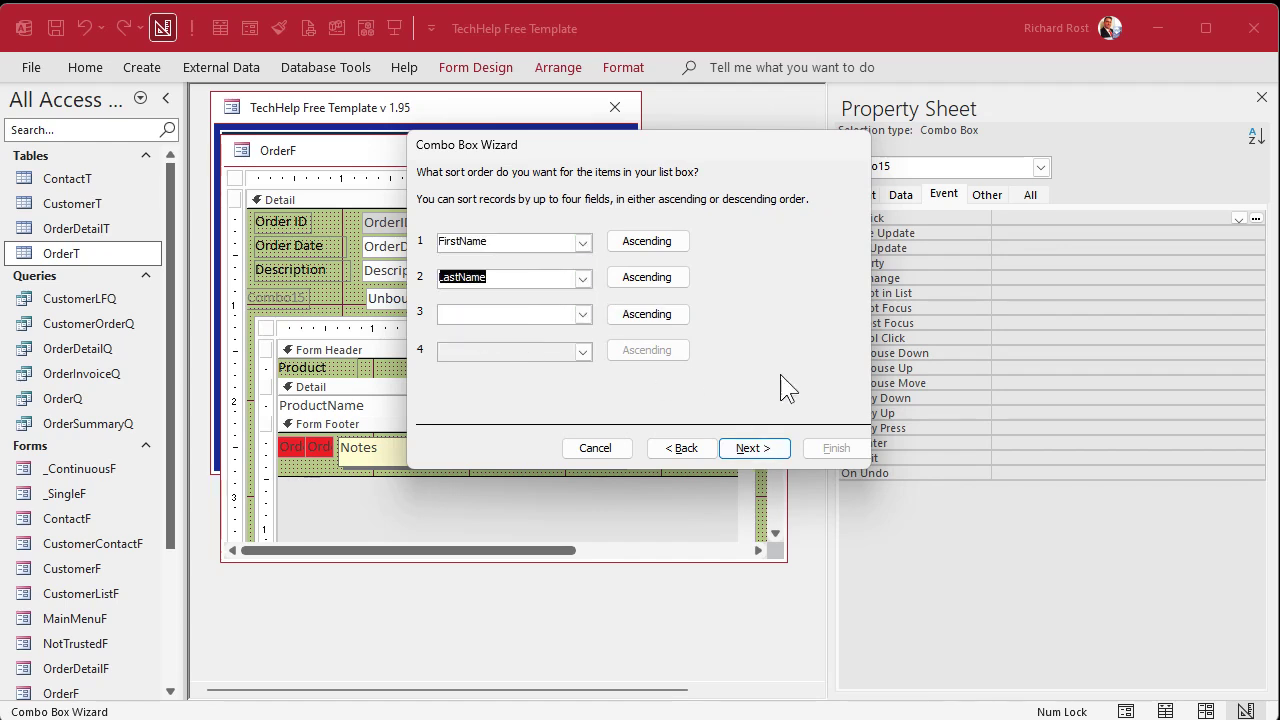
click(750, 449)
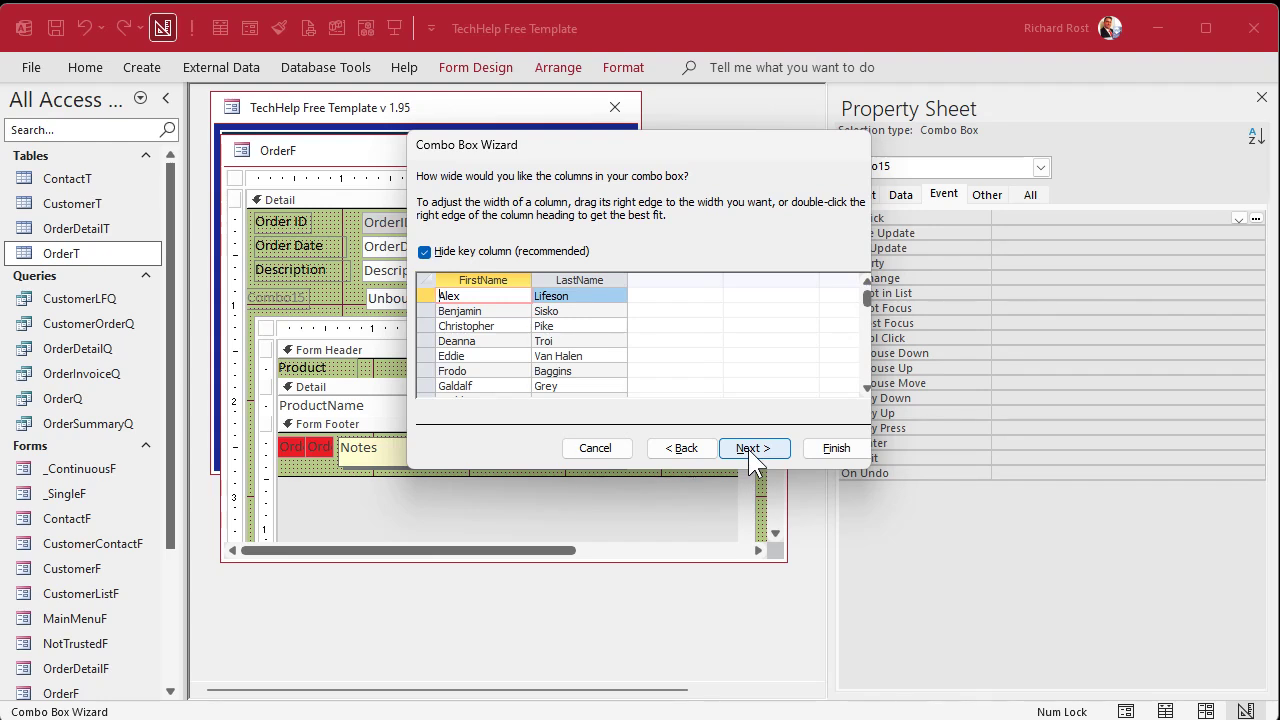
Narrow the FirstName and LastName columns of the combo box and keep the key column hidden.
drag(531, 280, 503, 280)
drag(600, 275, 570, 275)
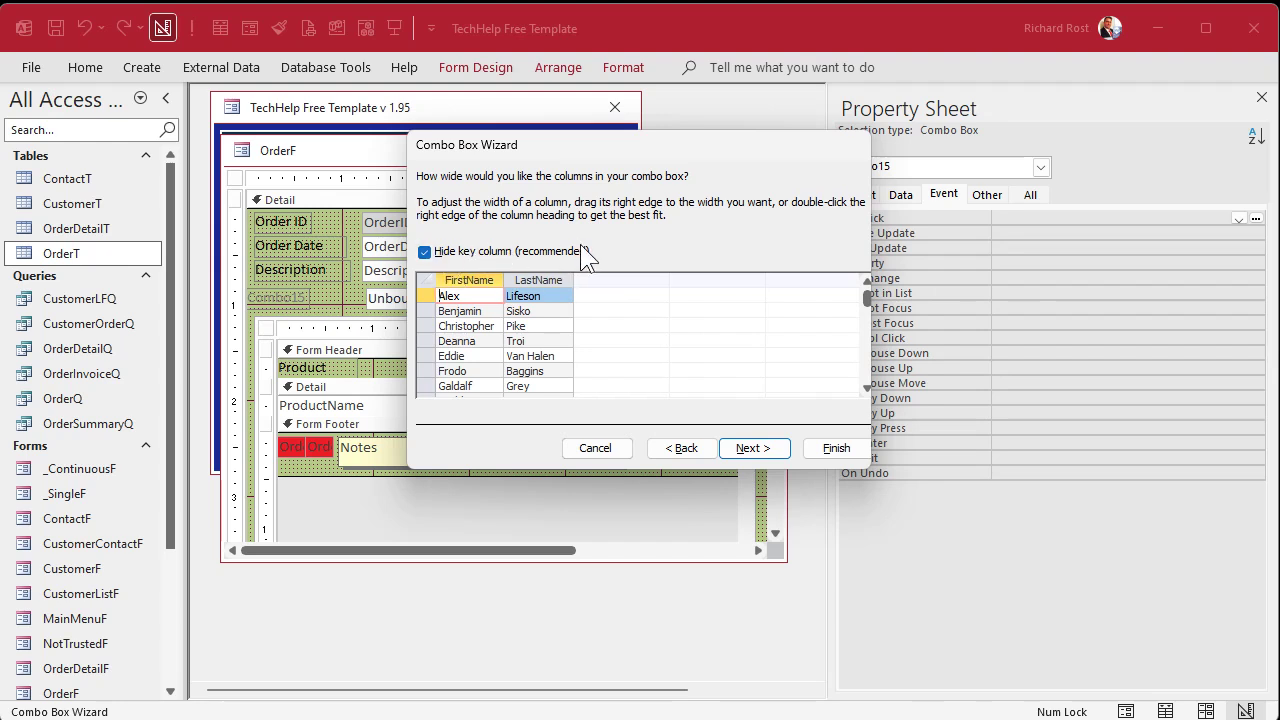
click(483, 254)
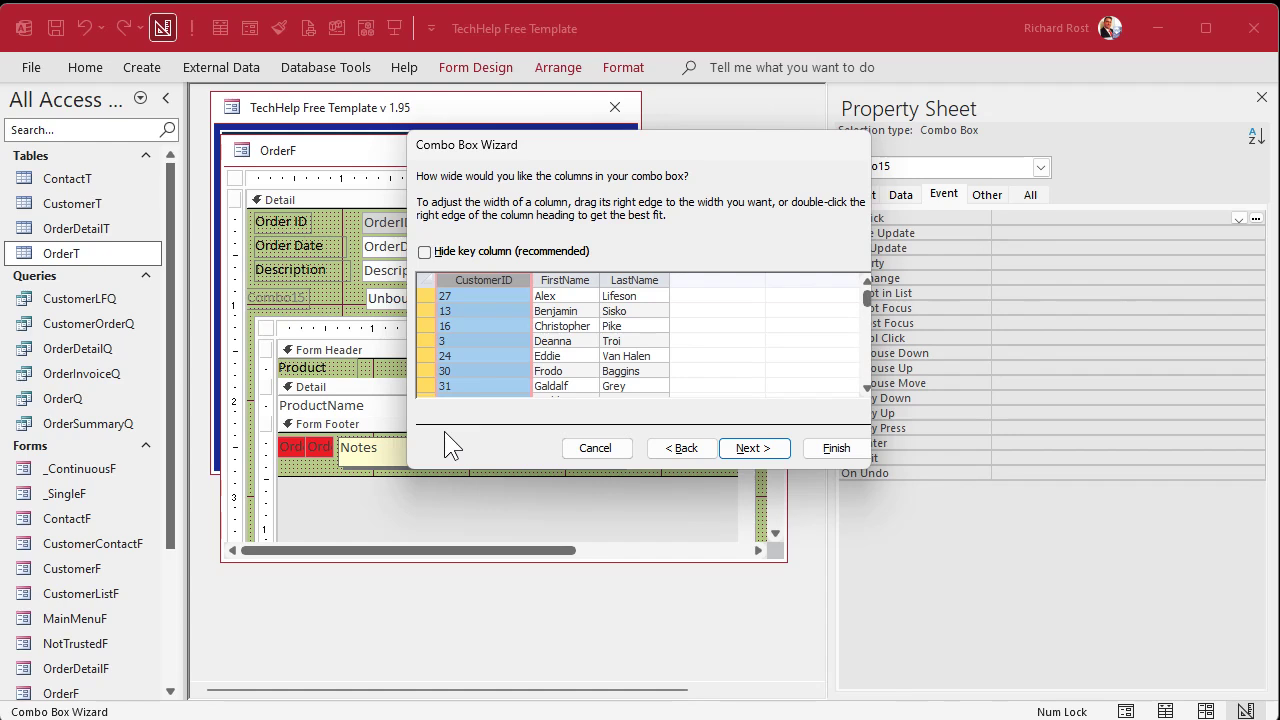
click(474, 257)
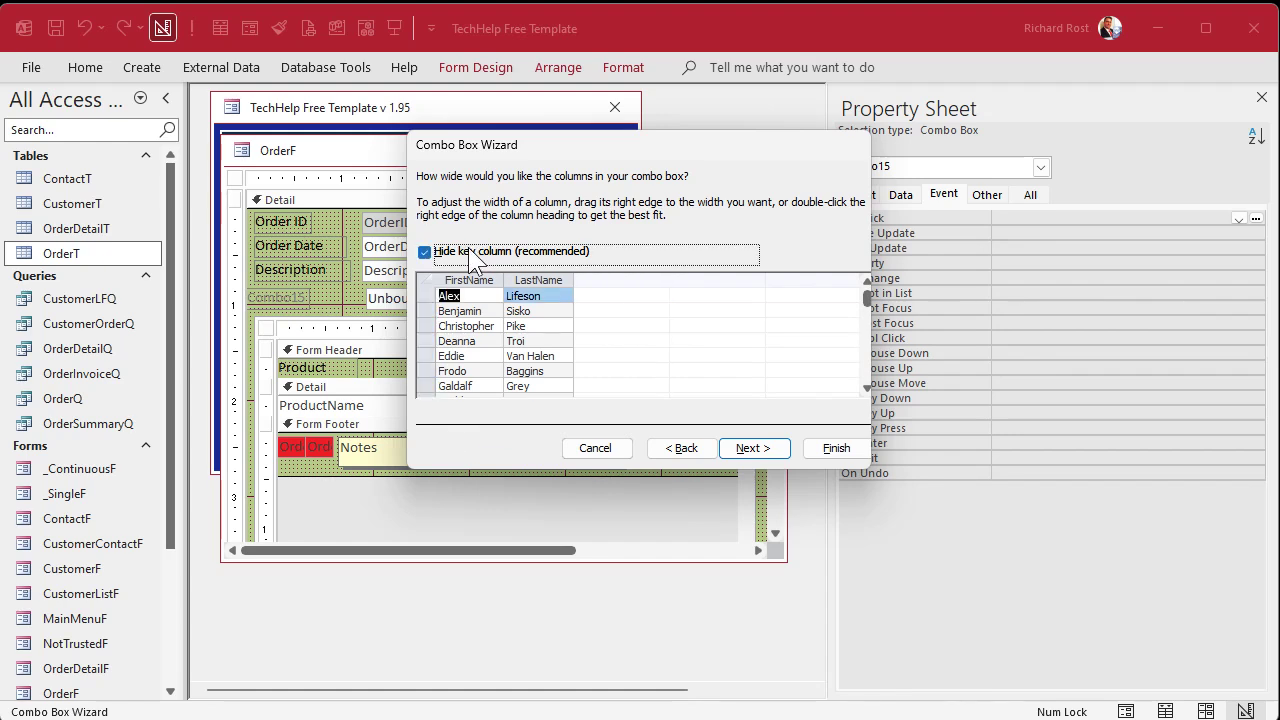
click(757, 452)
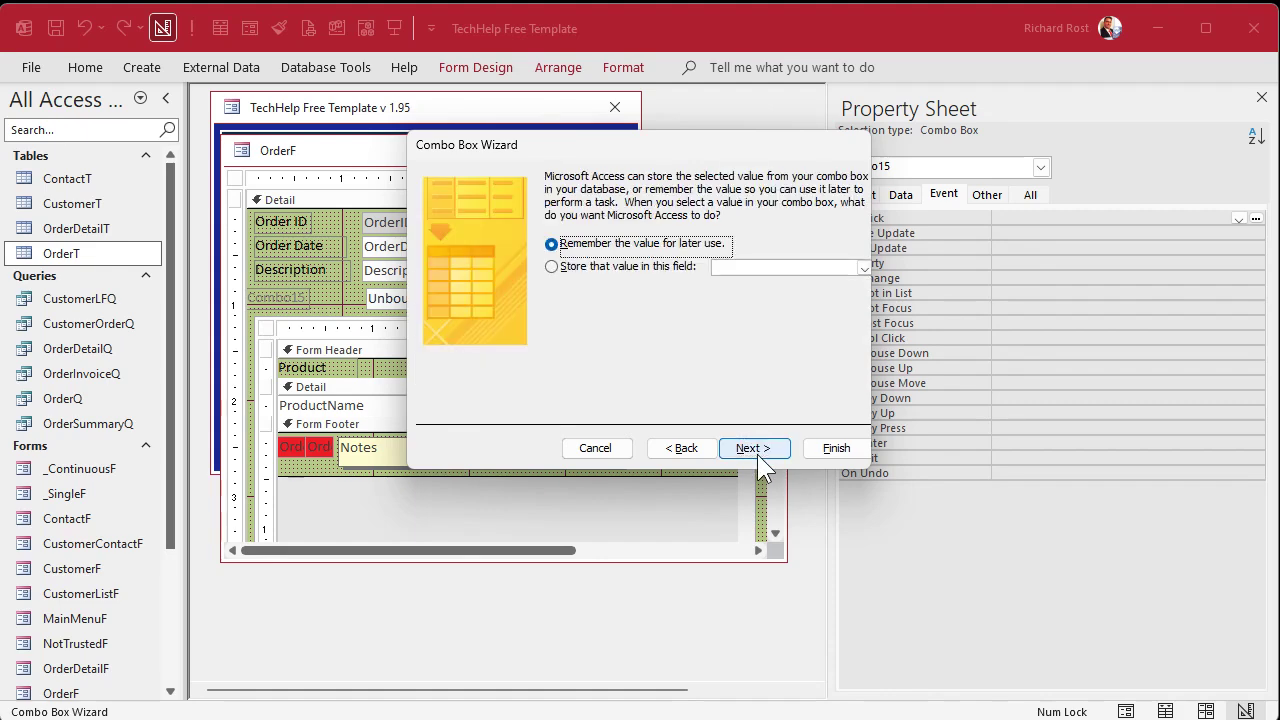
Store the combo box's selected value in the CustomerID field and finish the wizard with the label Customer.
click(624, 267)
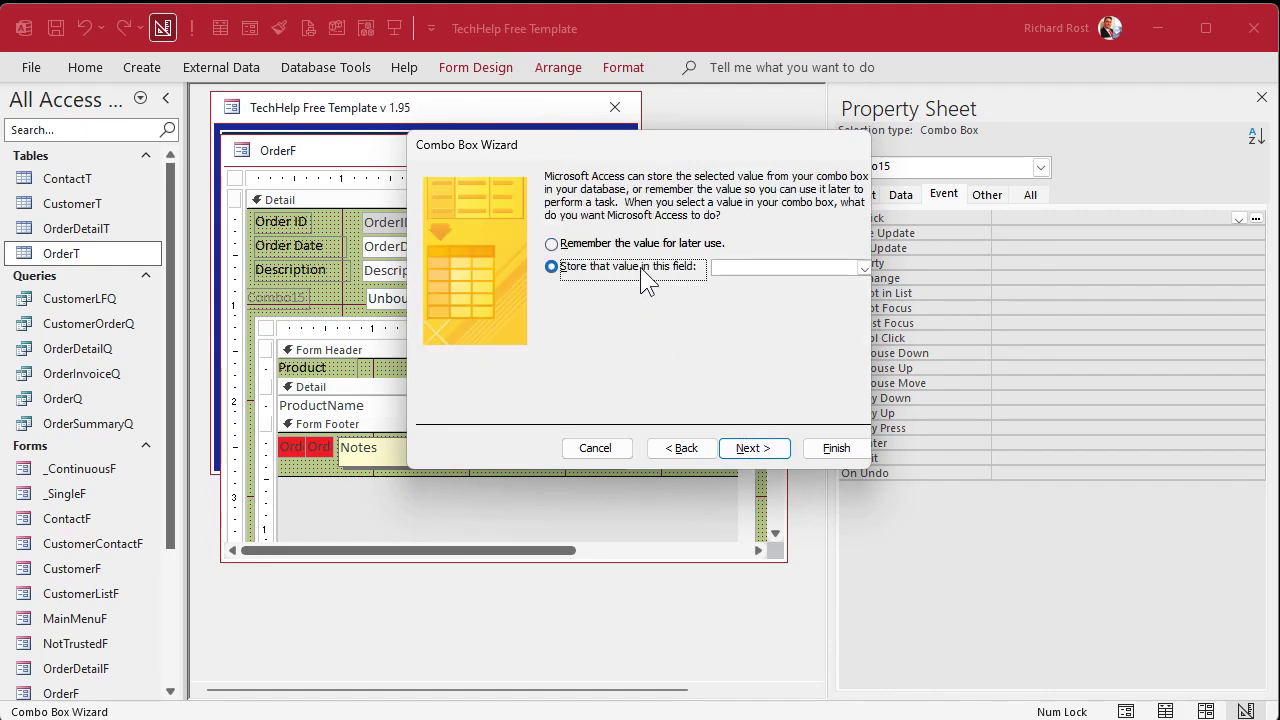
click(863, 268)
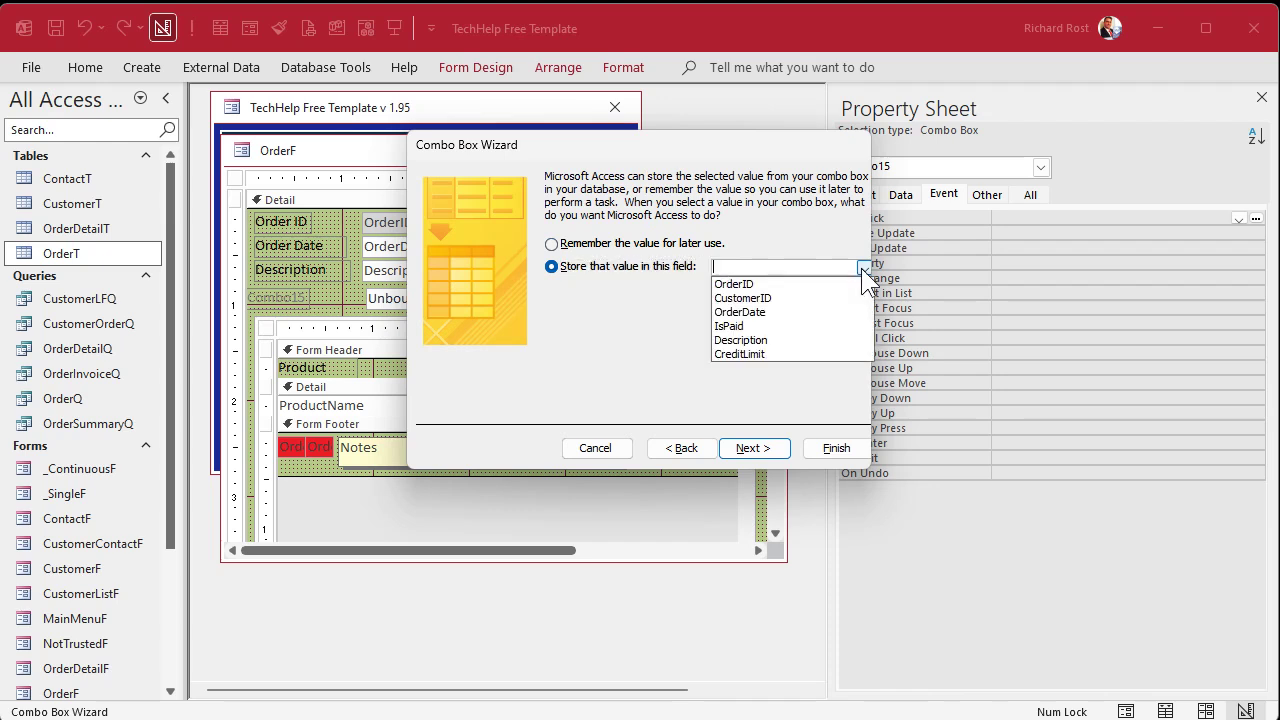
click(773, 298)
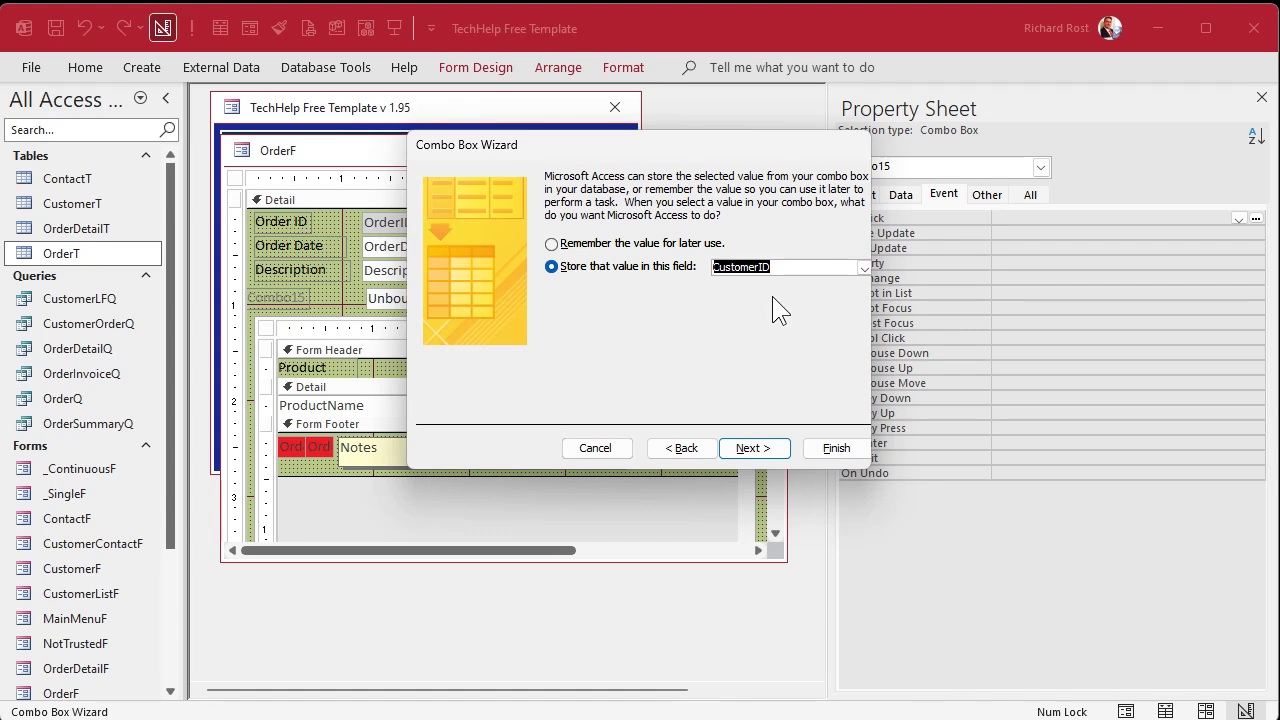
click(750, 446)
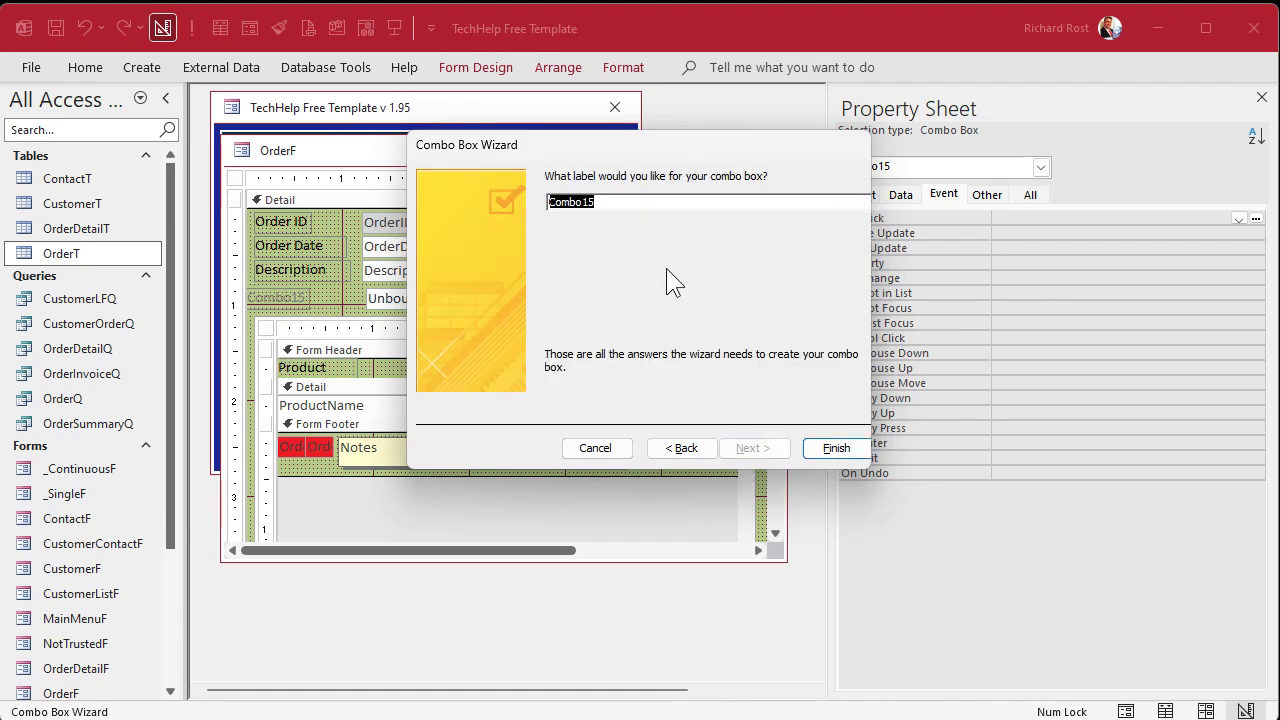
text(Customer)
key(Return)
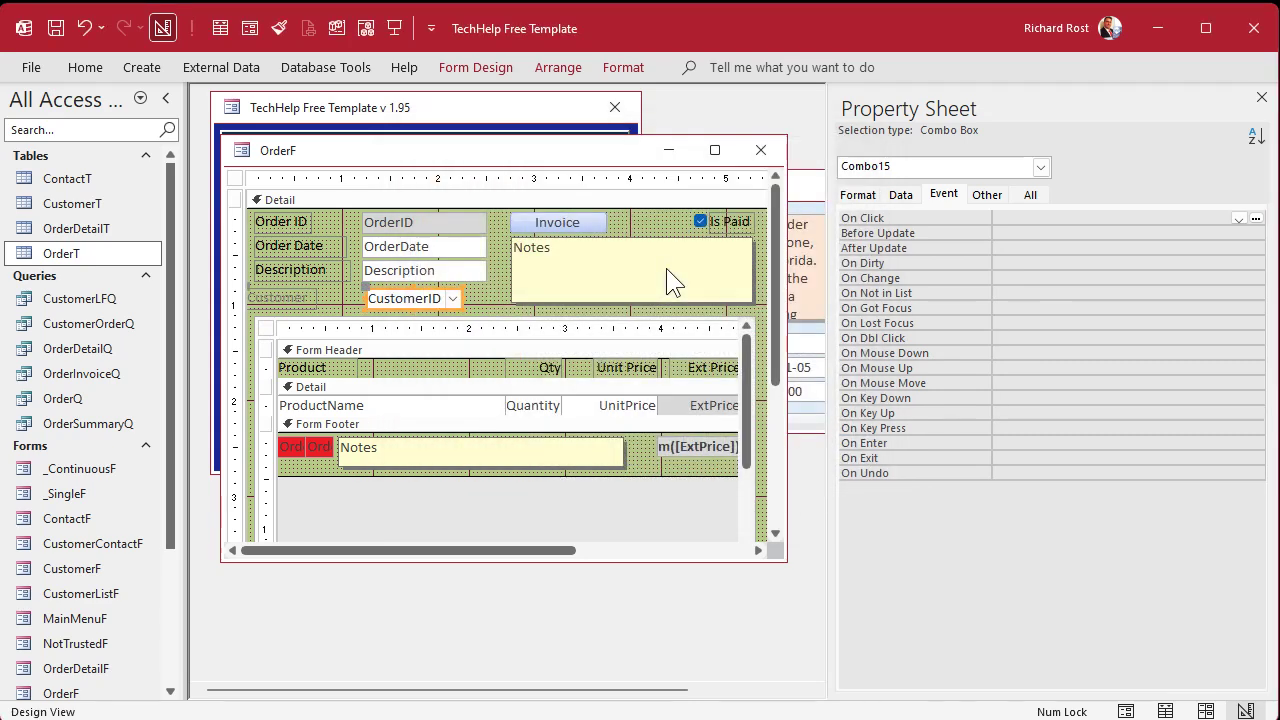
Shift the Customer combo box slightly to the right below the Description field and close OrderF.
click(476, 298)
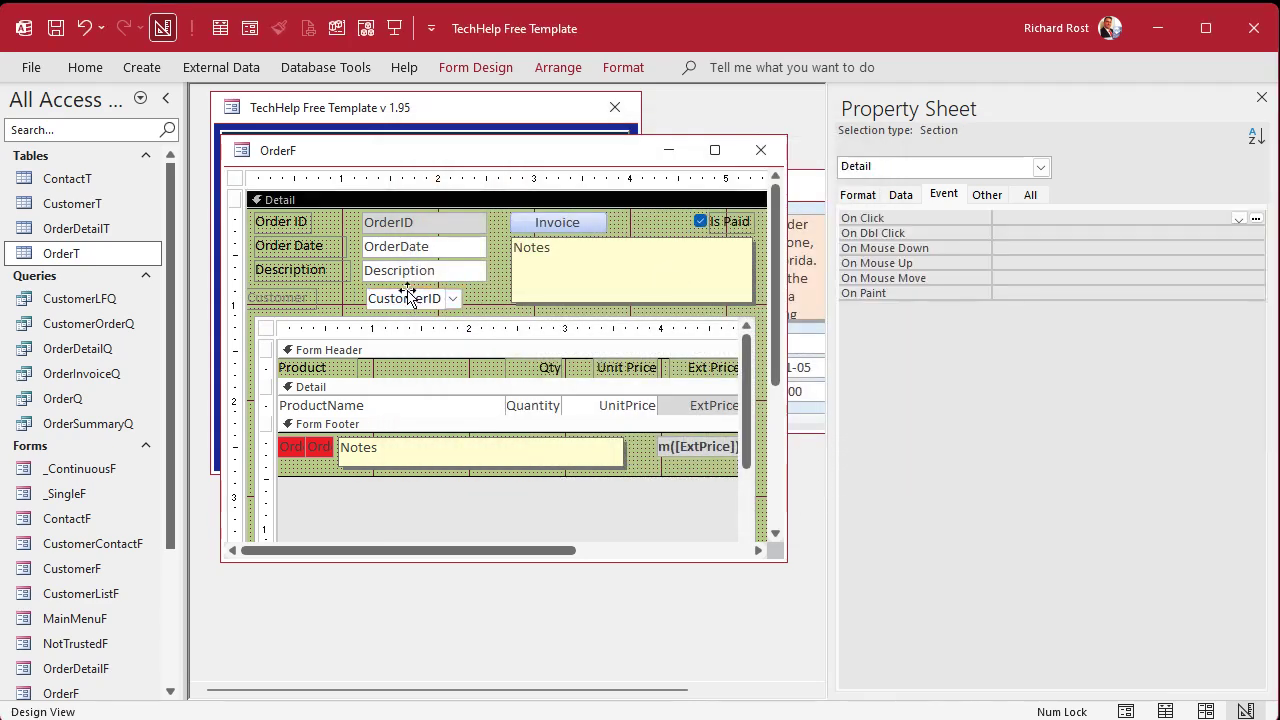
drag(407, 296, 415, 296)
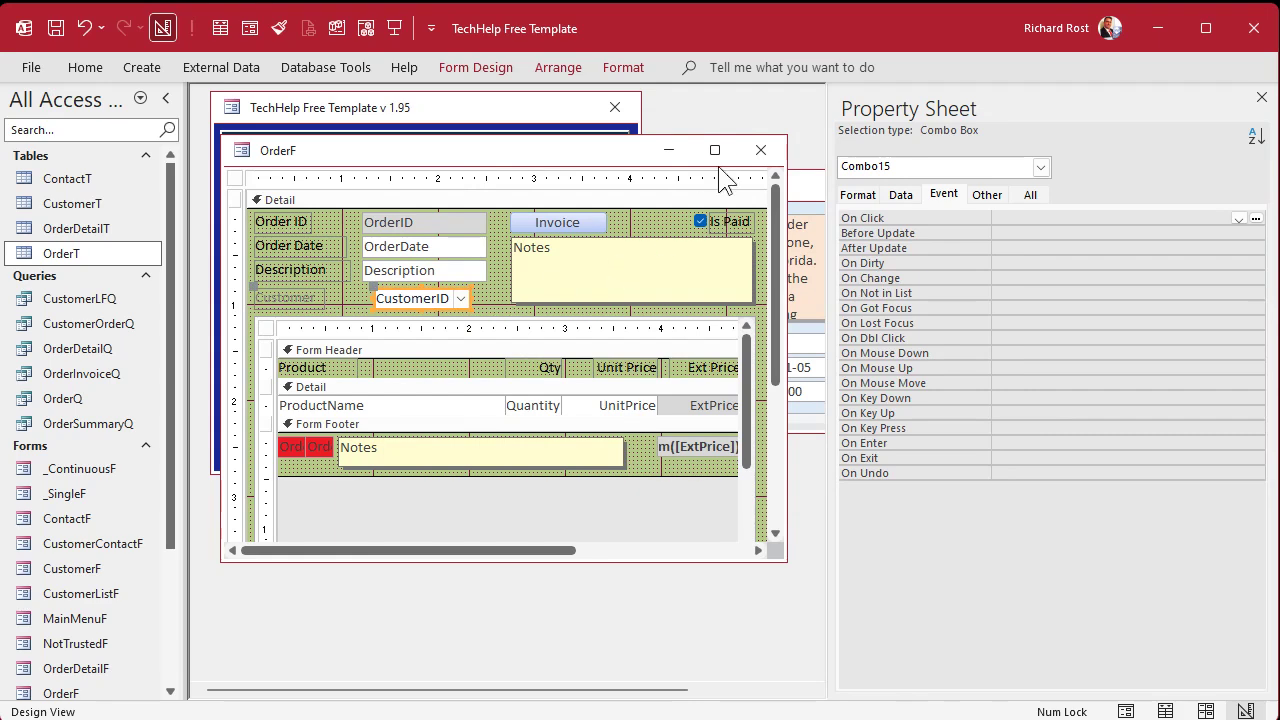
click(760, 150)
Open the customer's orders, check the Customer combo box's list of names, and close the form.
click(916, 260)
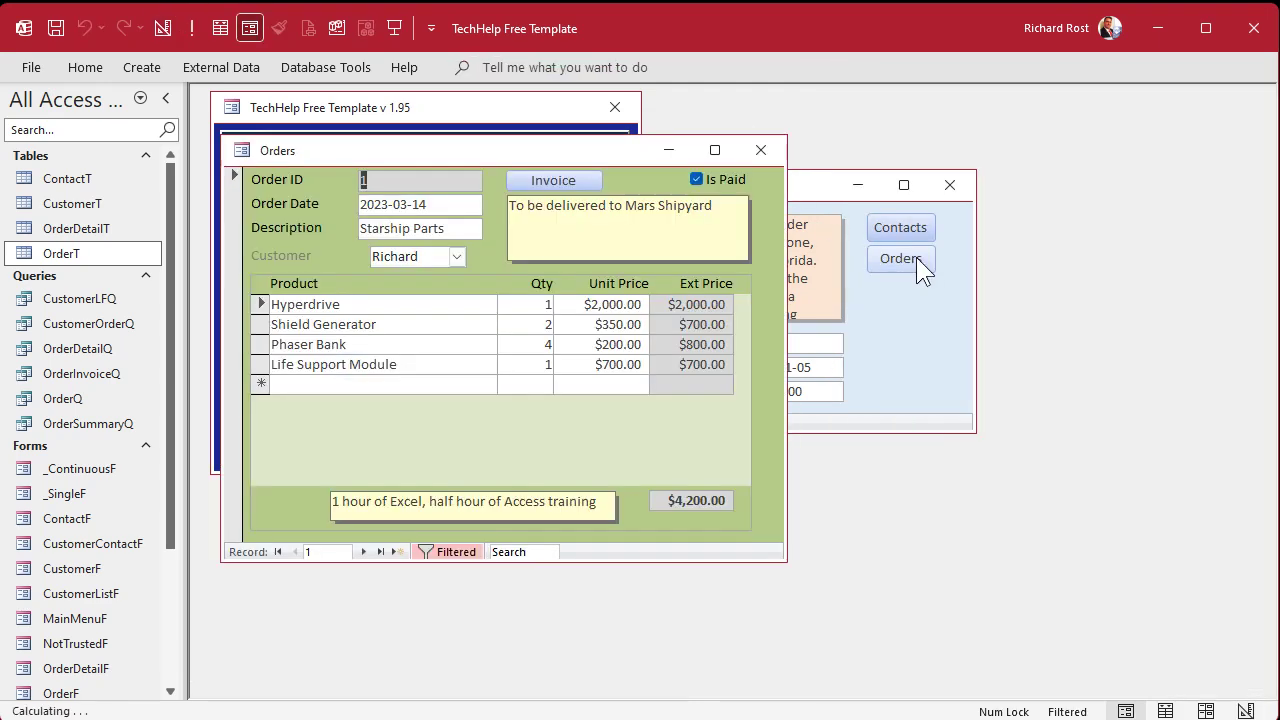
click(456, 256)
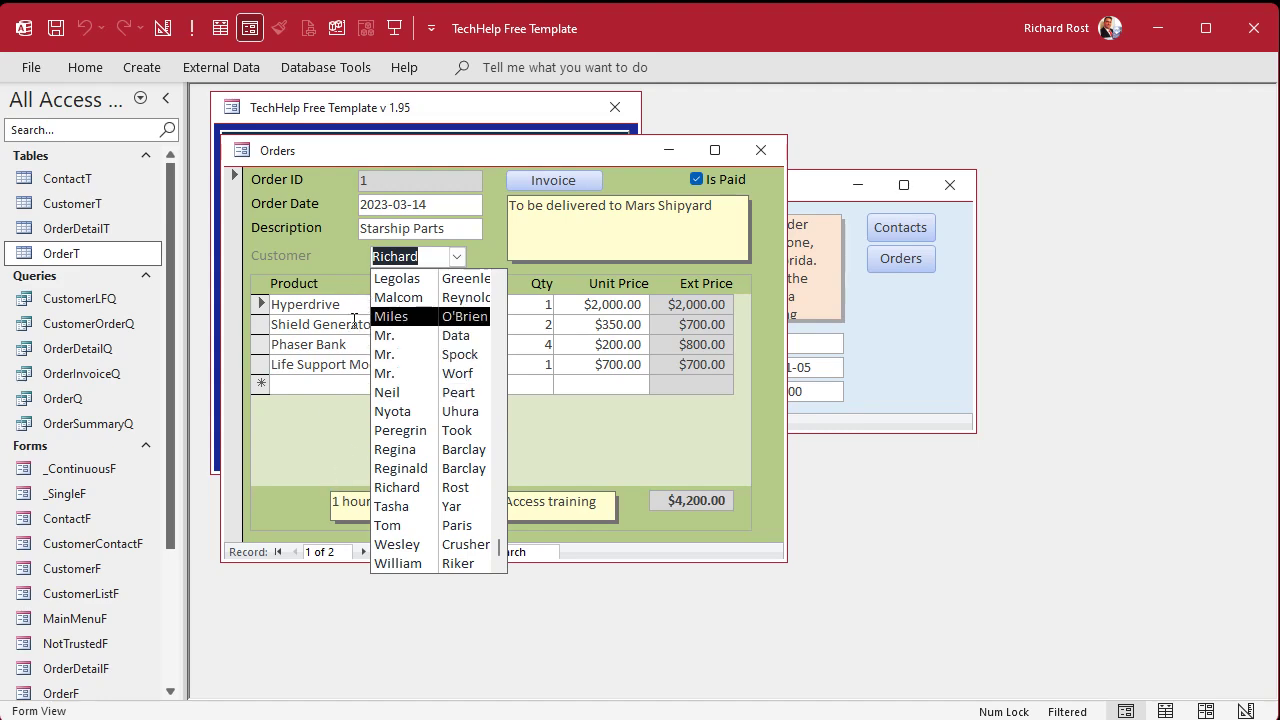
click(456, 260)
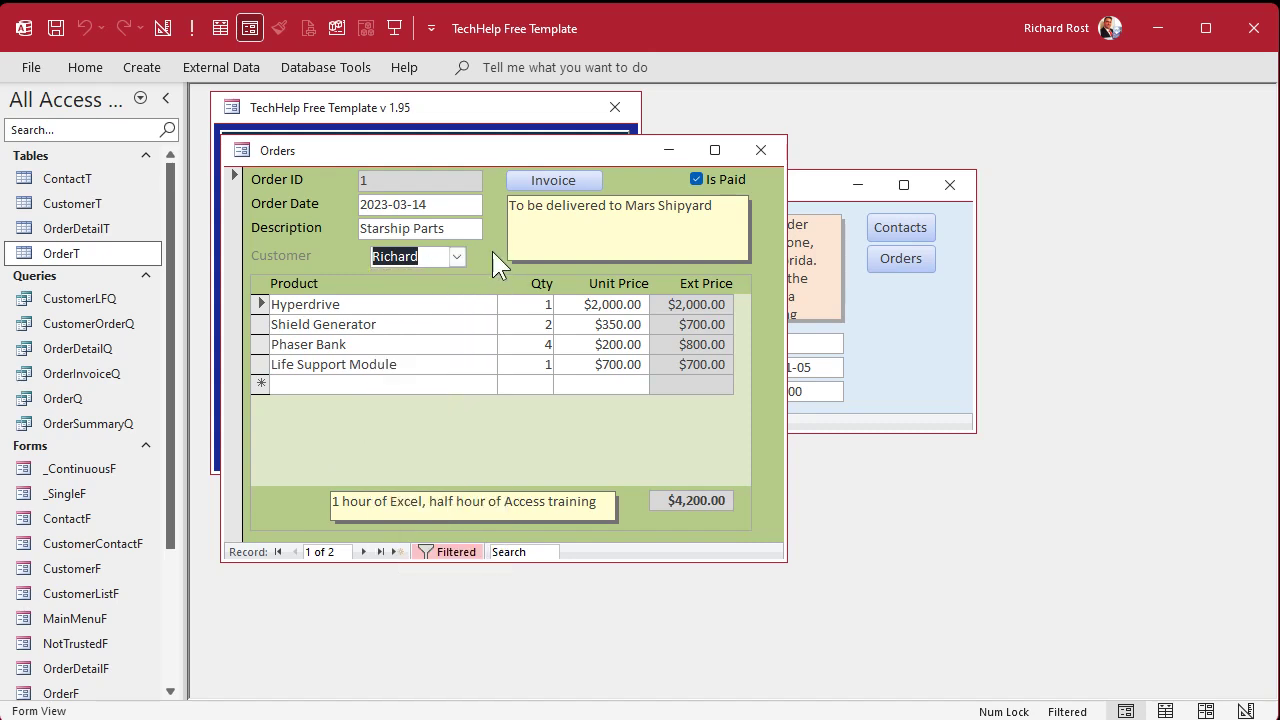
click(762, 155)
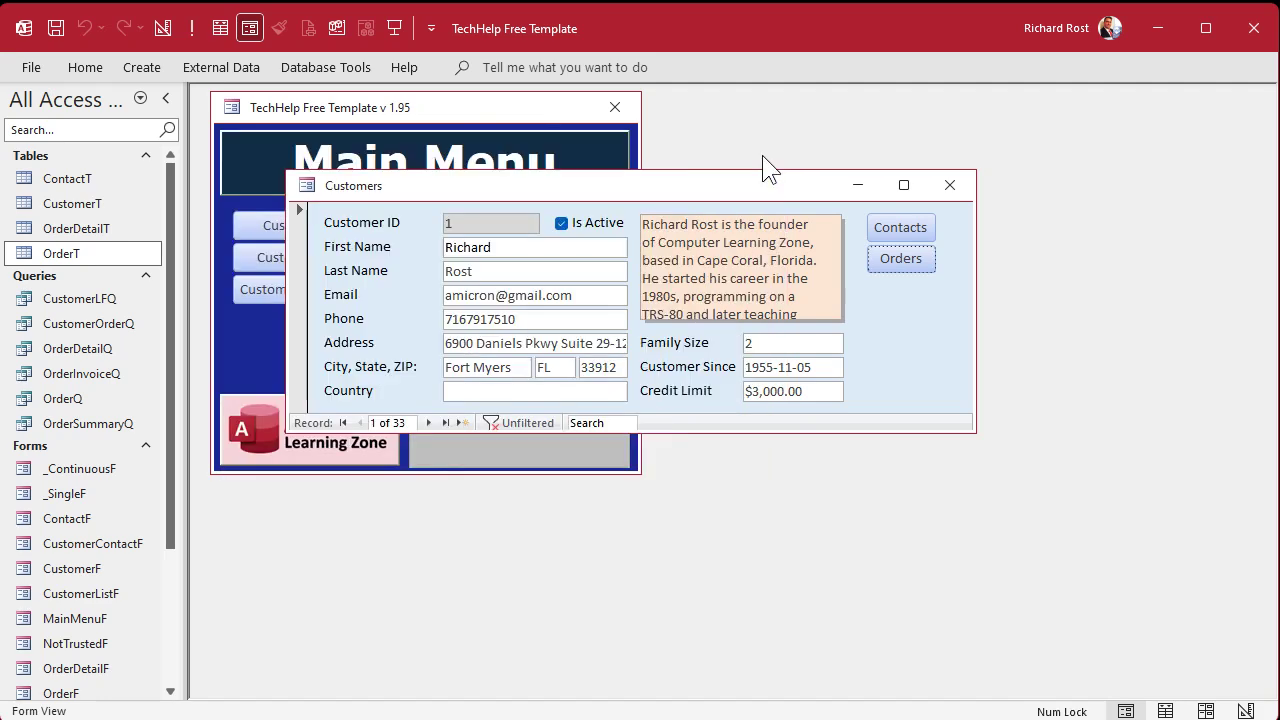
Open the CustomerLFQ query and widen its LF column so the full names fit.
click(95, 298)
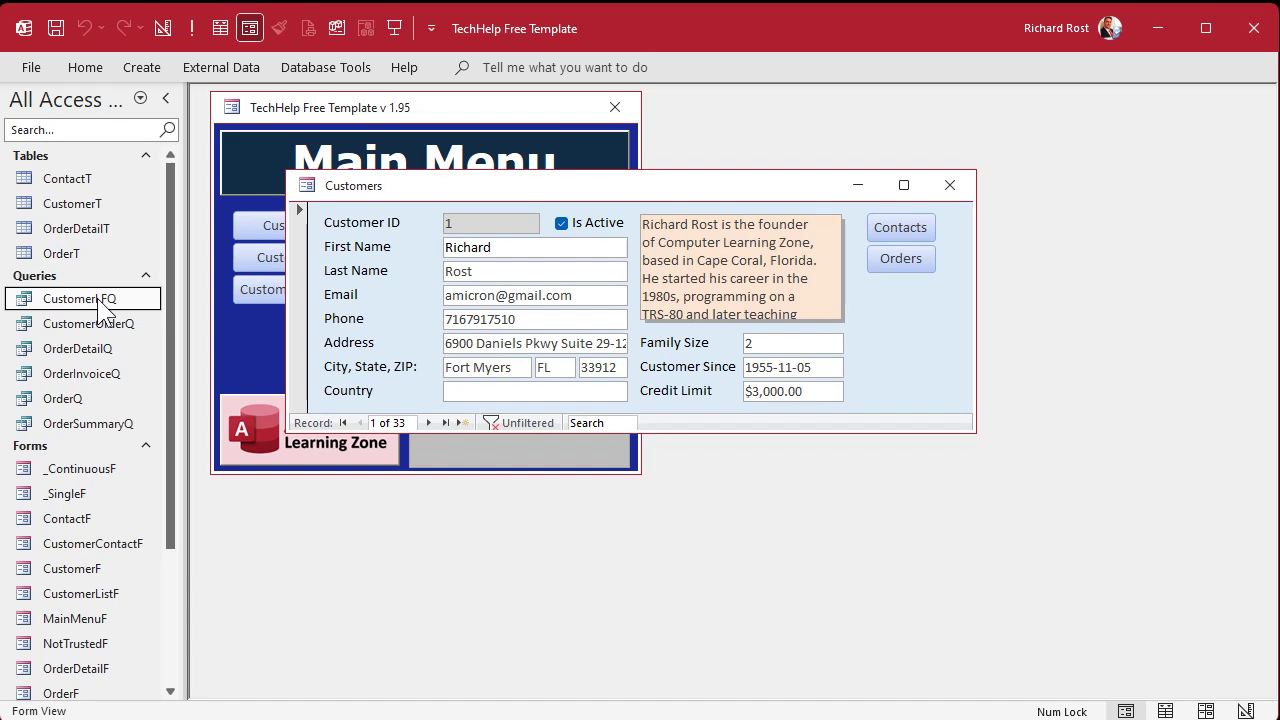
double_click(105, 305)
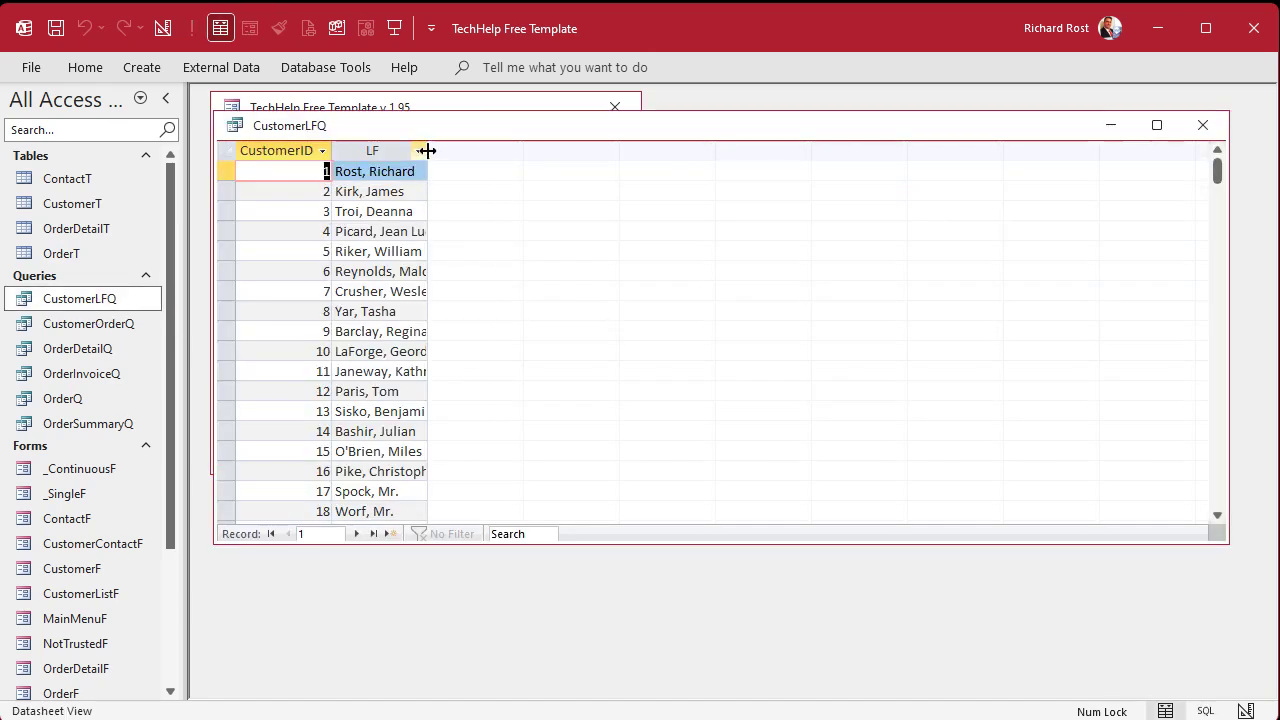
drag(425, 150, 508, 151)
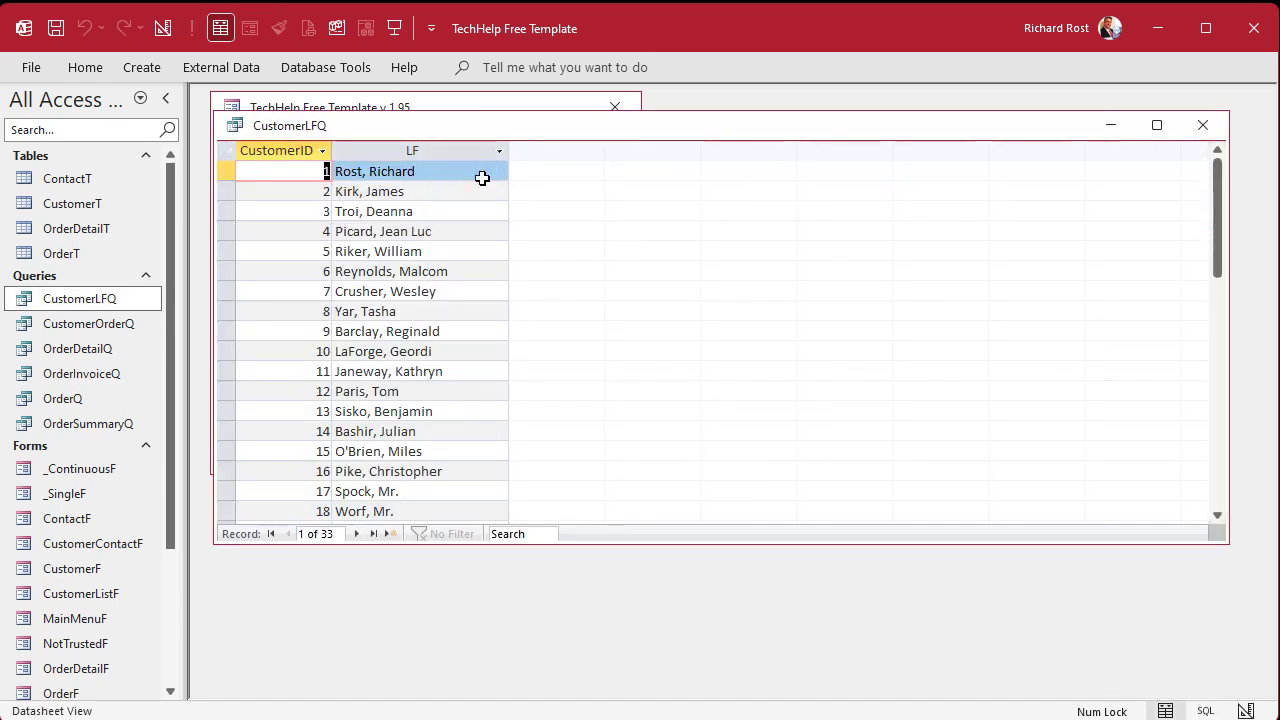
Examine the full expression of the LF field in the design of CustomerLFQ.
right_click(586, 127)
click(652, 234)
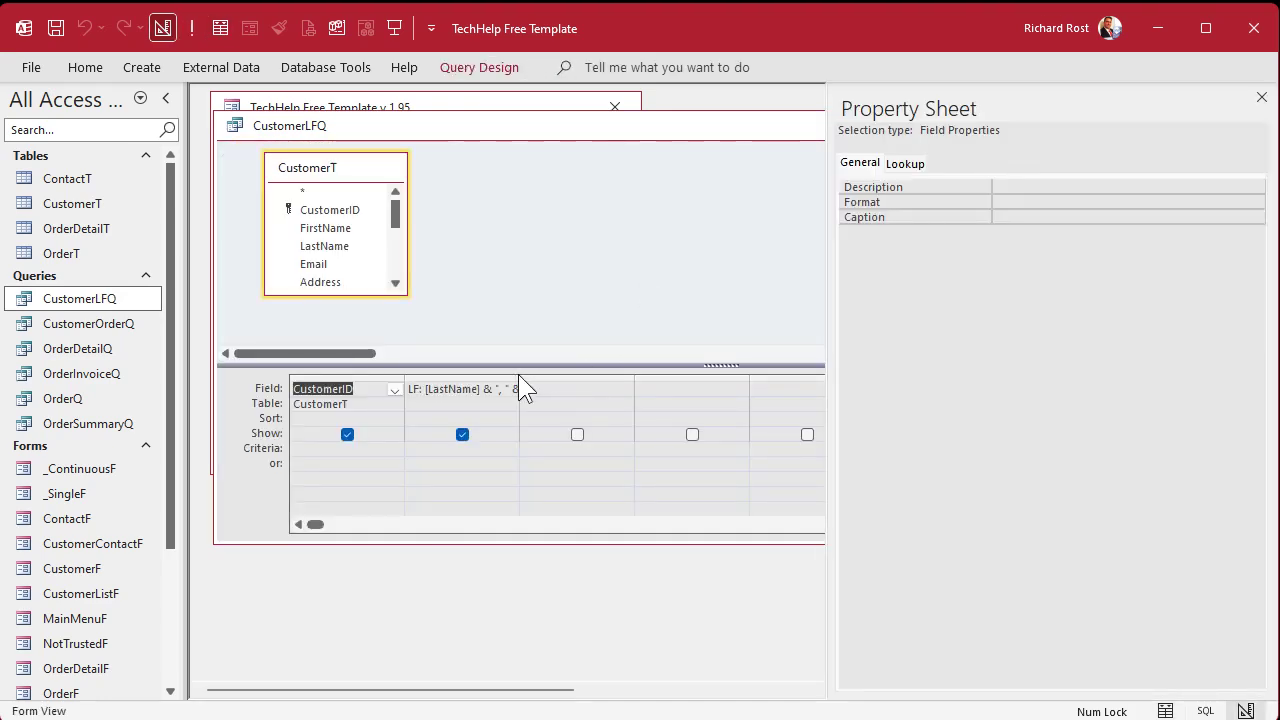
drag(519, 377, 640, 377)
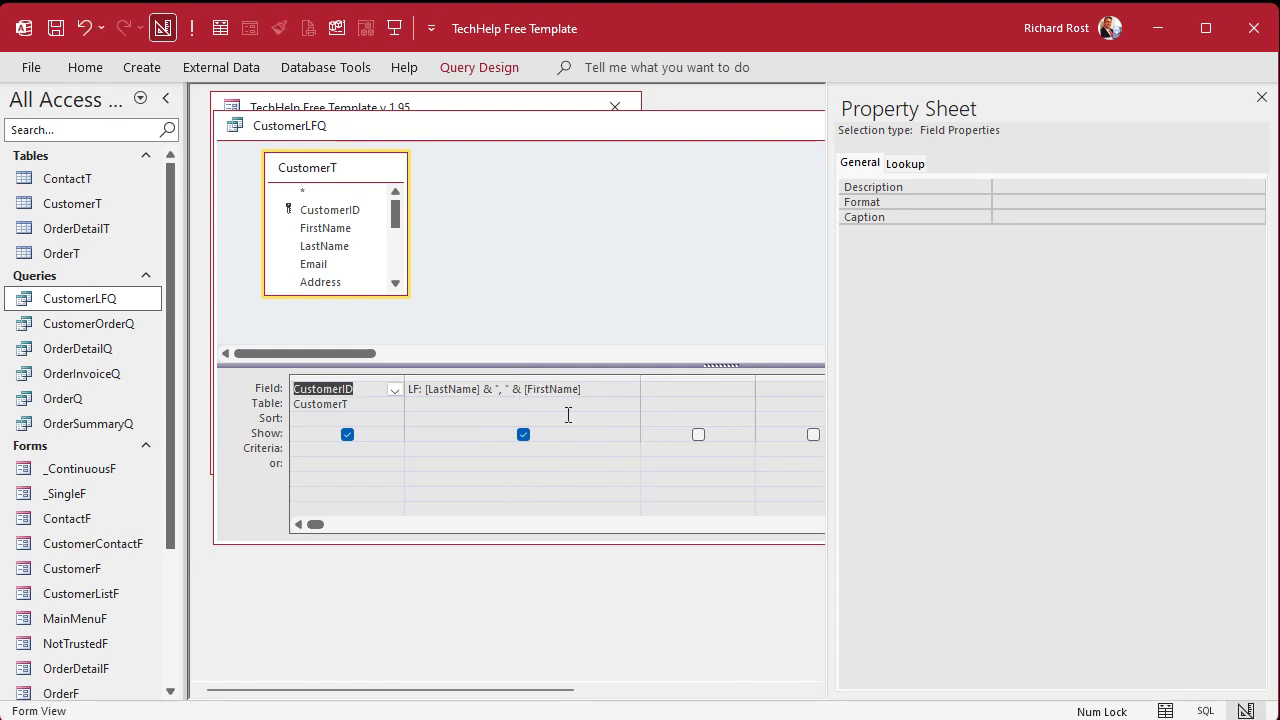
click(494, 388)
key(shift+F2)
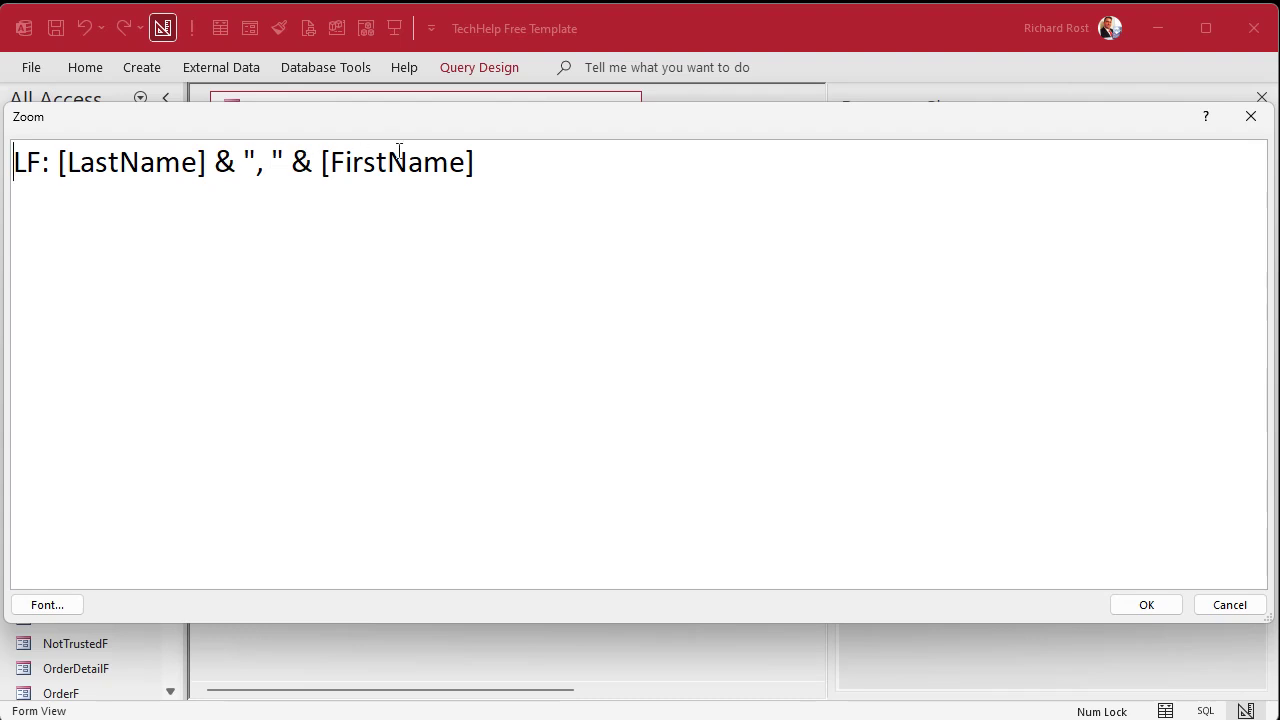
click(1251, 117)
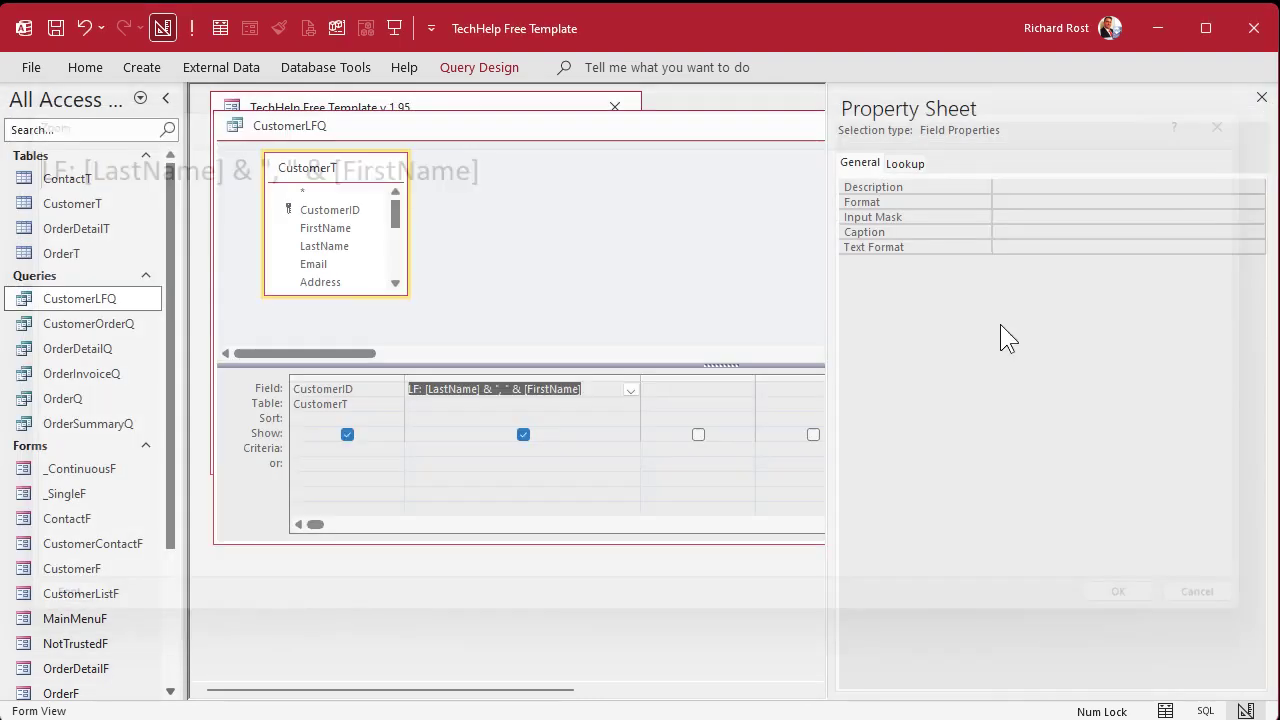
Run CustomerLFQ to review its LF and CustomerID columns, and close it with its design changes saved.
click(491, 258)
click(192, 28)
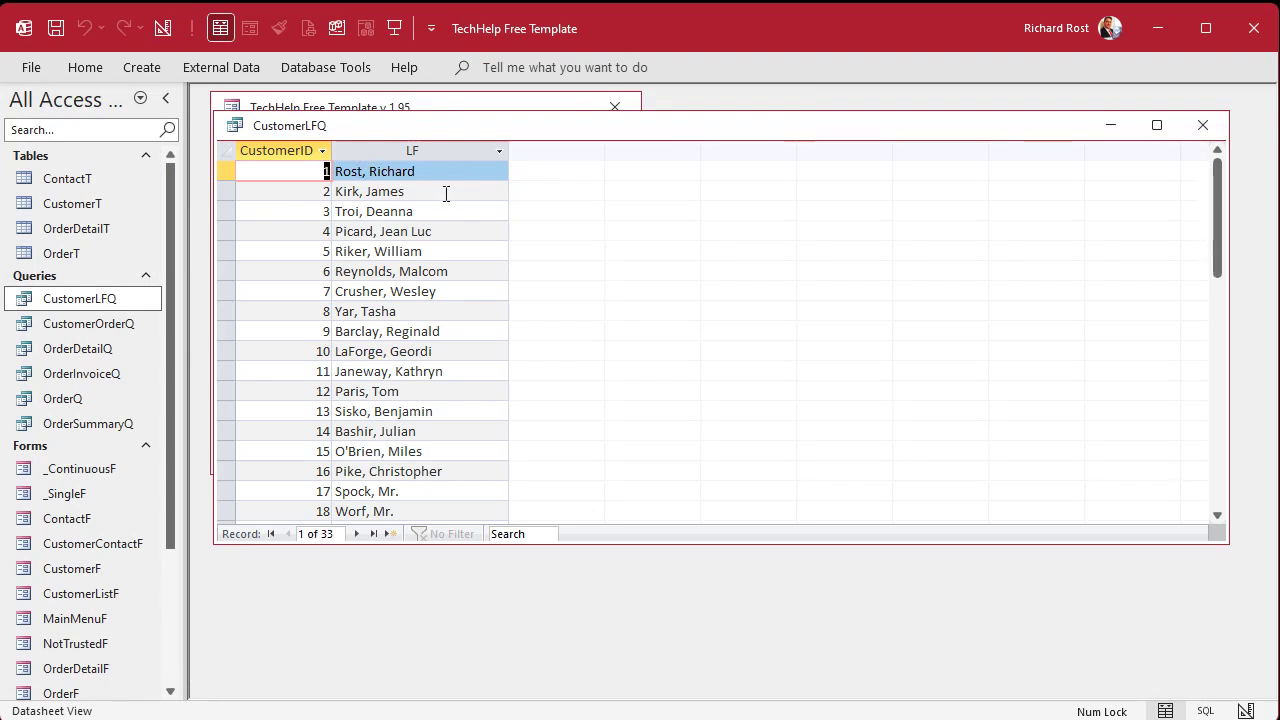
click(418, 151)
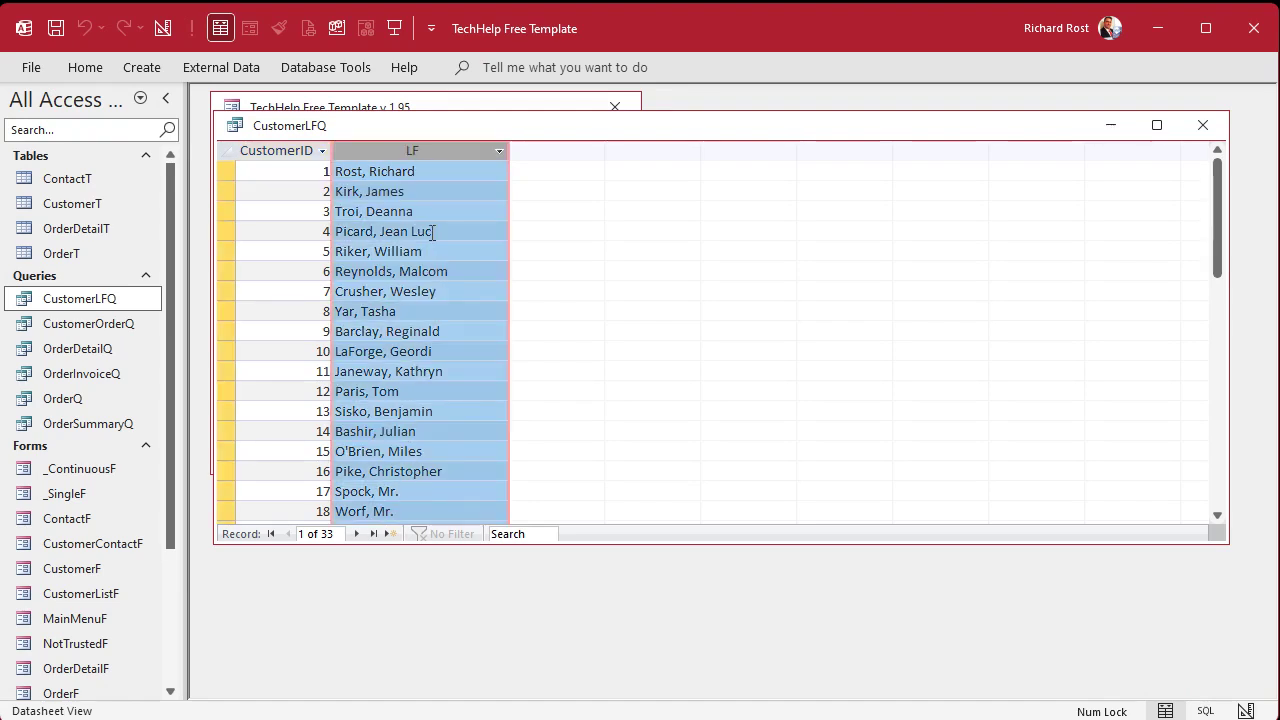
click(278, 150)
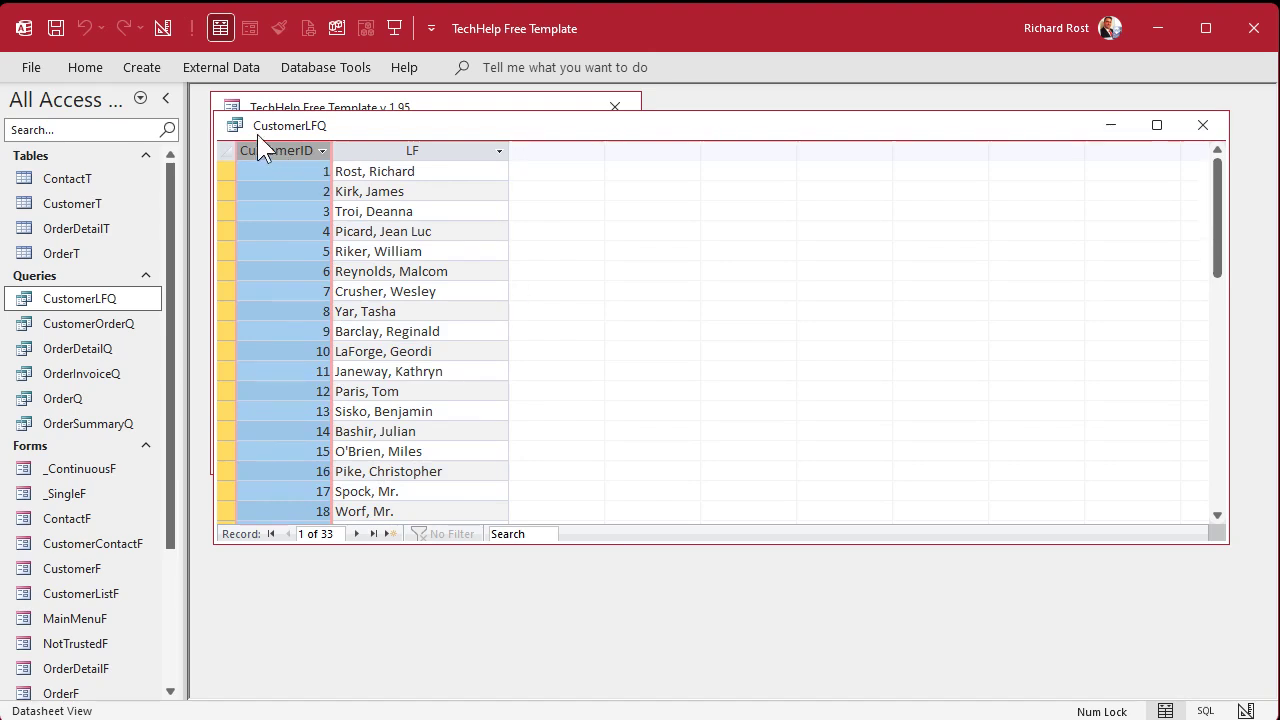
click(1207, 128)
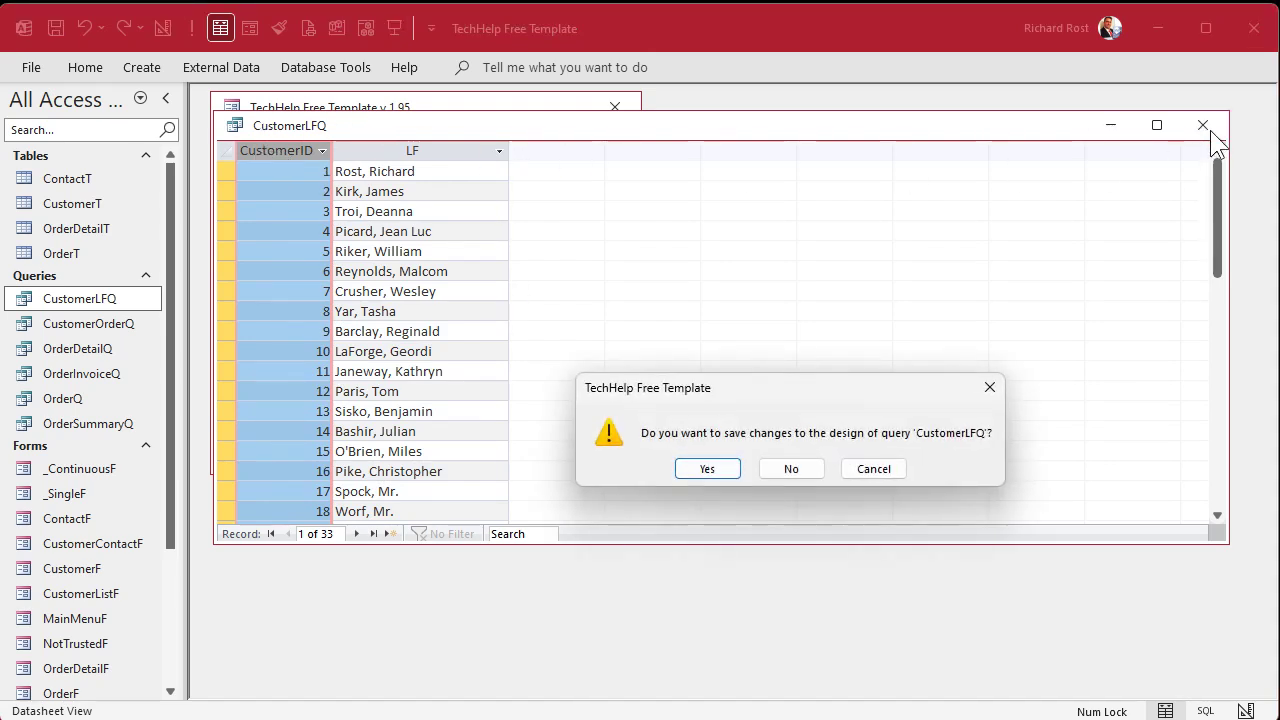
click(707, 468)
Reopen the customer's orders and look at the Customer combo box.
click(900, 260)
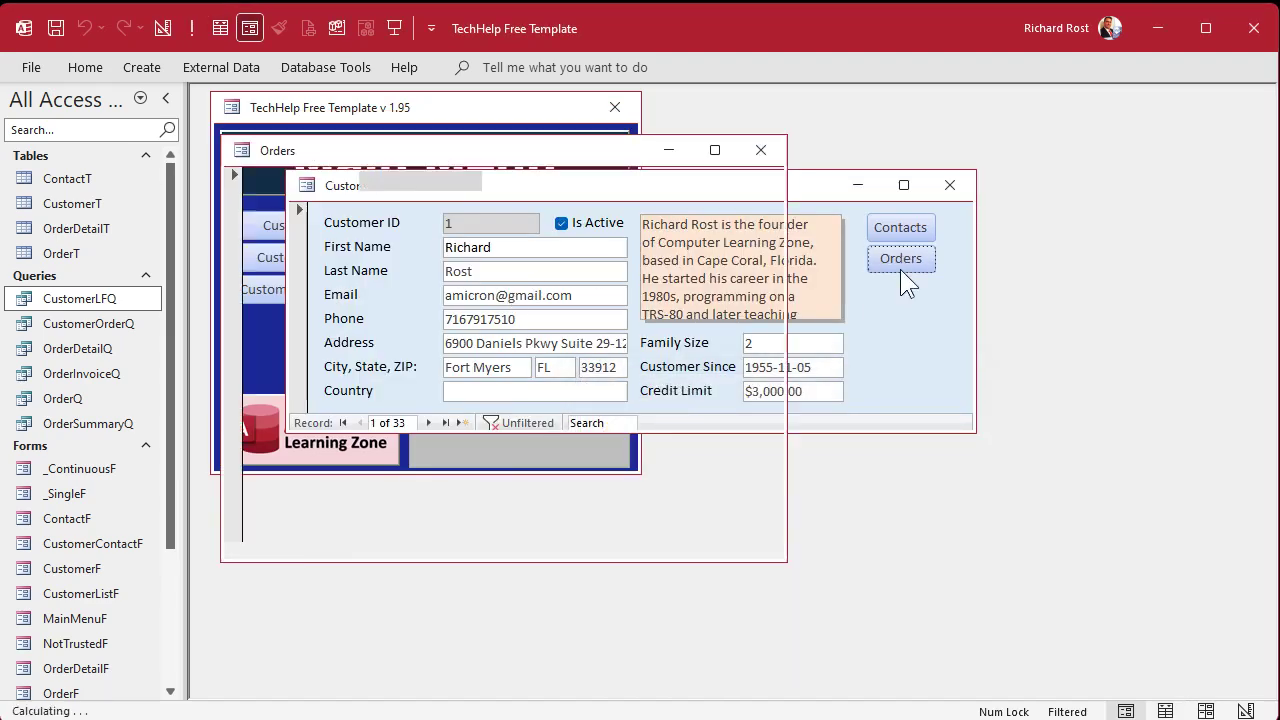
click(463, 256)
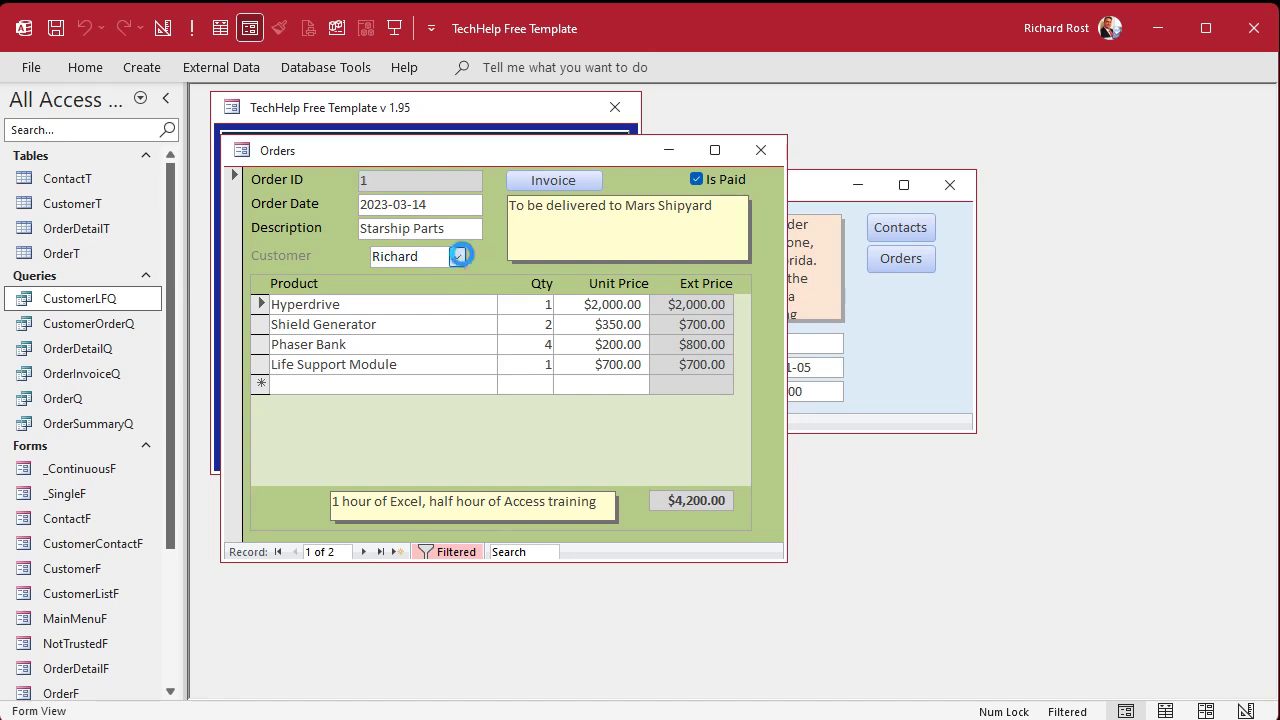
click(462, 256)
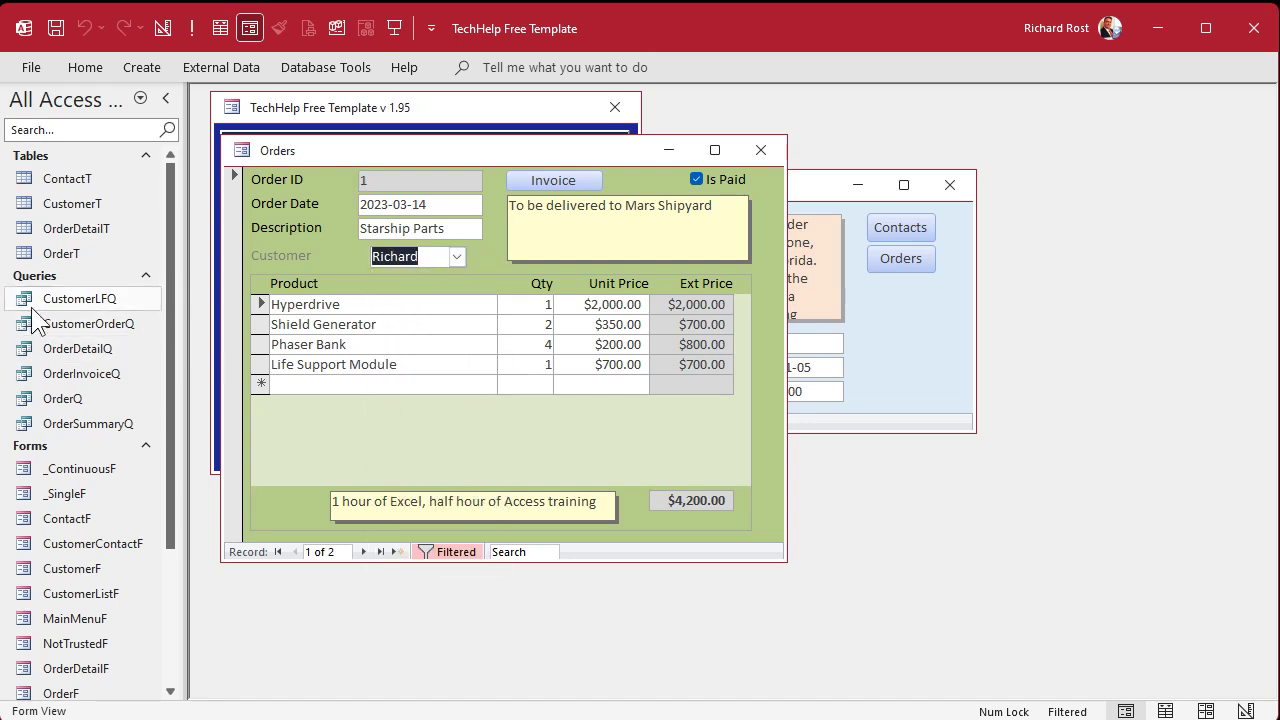
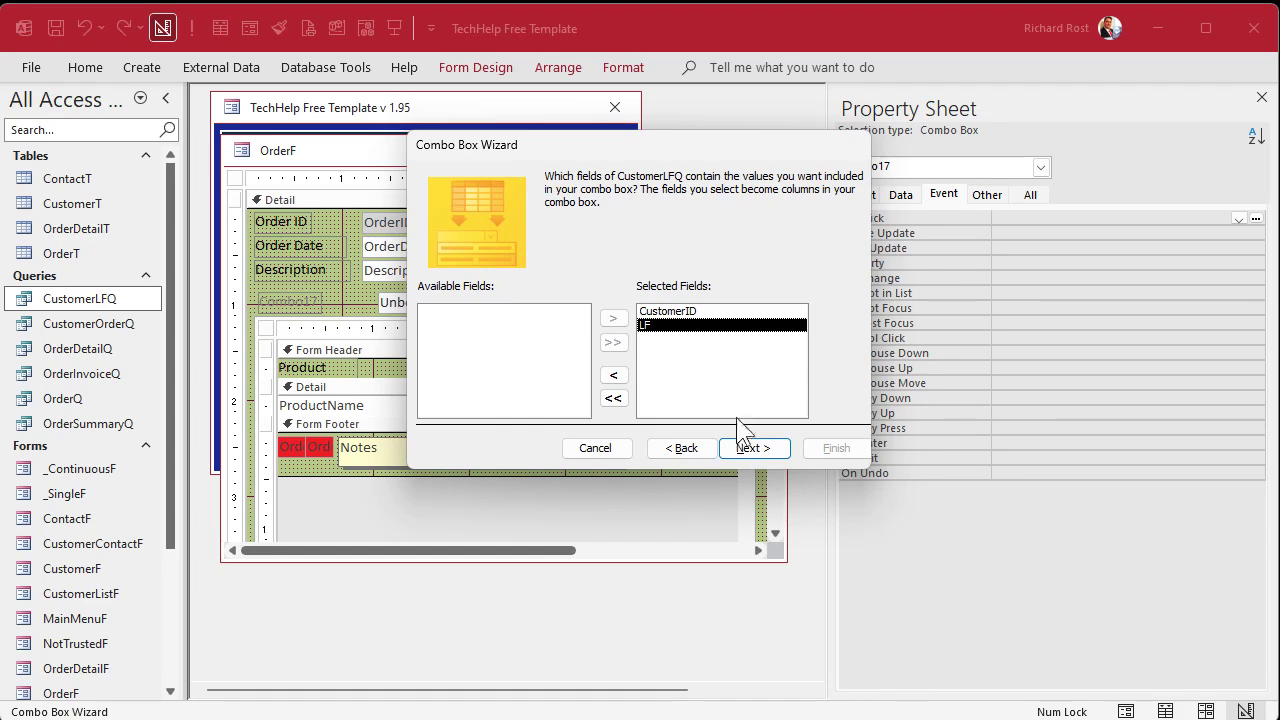
Keep CustomerID and LF as the new combo box's columns and sort its items ascending by LF.
click(752, 448)
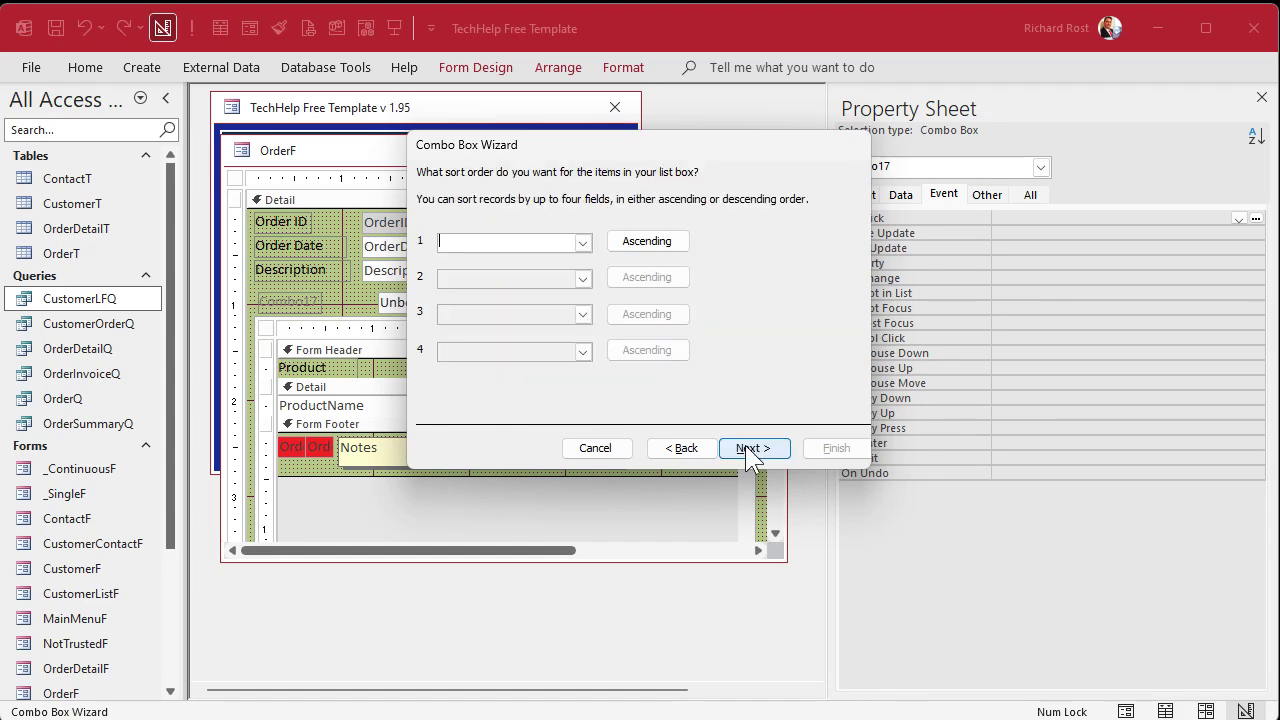
click(583, 243)
click(520, 288)
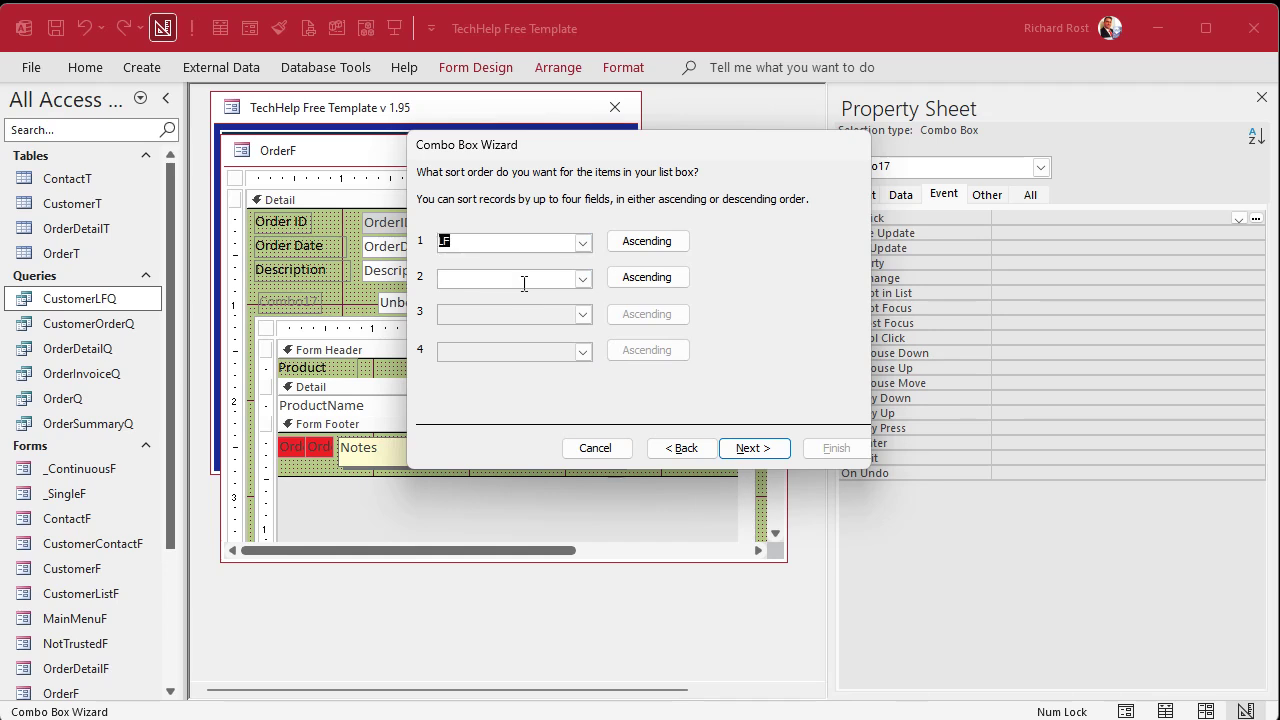
click(752, 448)
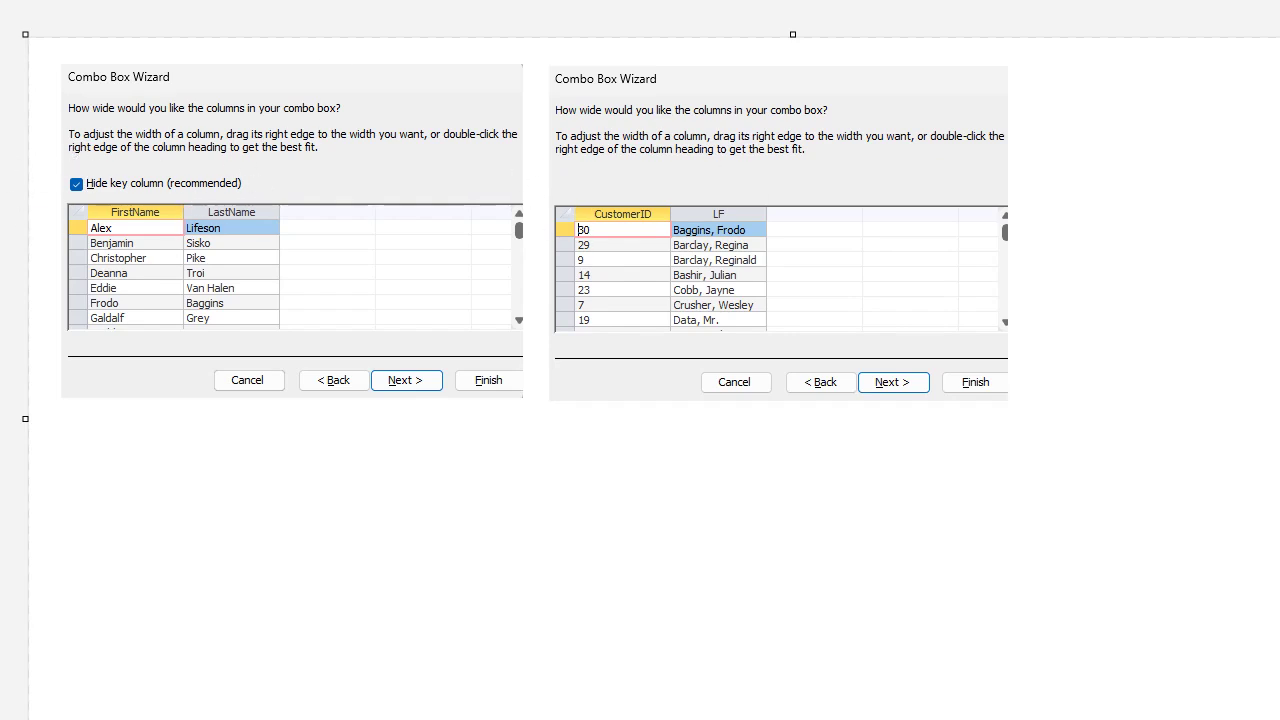
Circle the Hide key column option in the first wizard screenshot and the corresponding area in the second one.
mouse_move(163, 147)
mouse_down()
mouse_move(44, 202)
mouse_move(235, 228)
mouse_move(112, 146)
mouse_up()
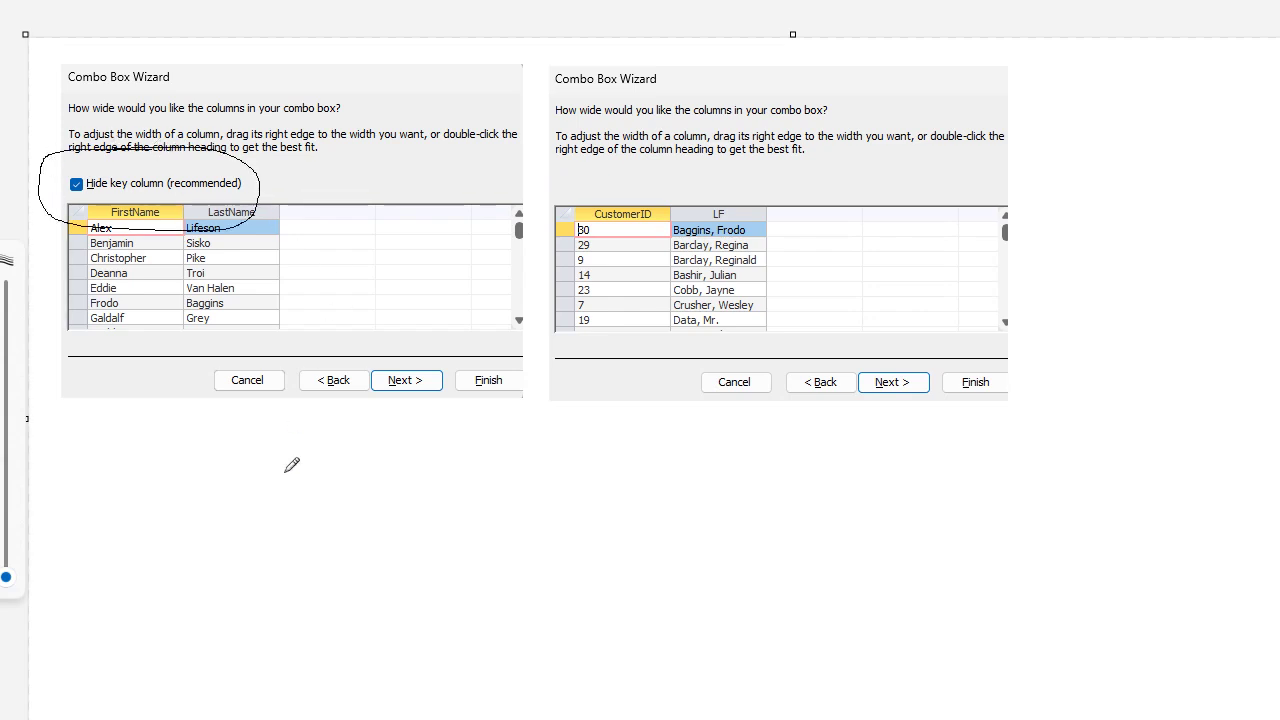
mouse_move(556, 135)
mouse_down()
mouse_move(635, 219)
mouse_move(544, 123)
mouse_up()
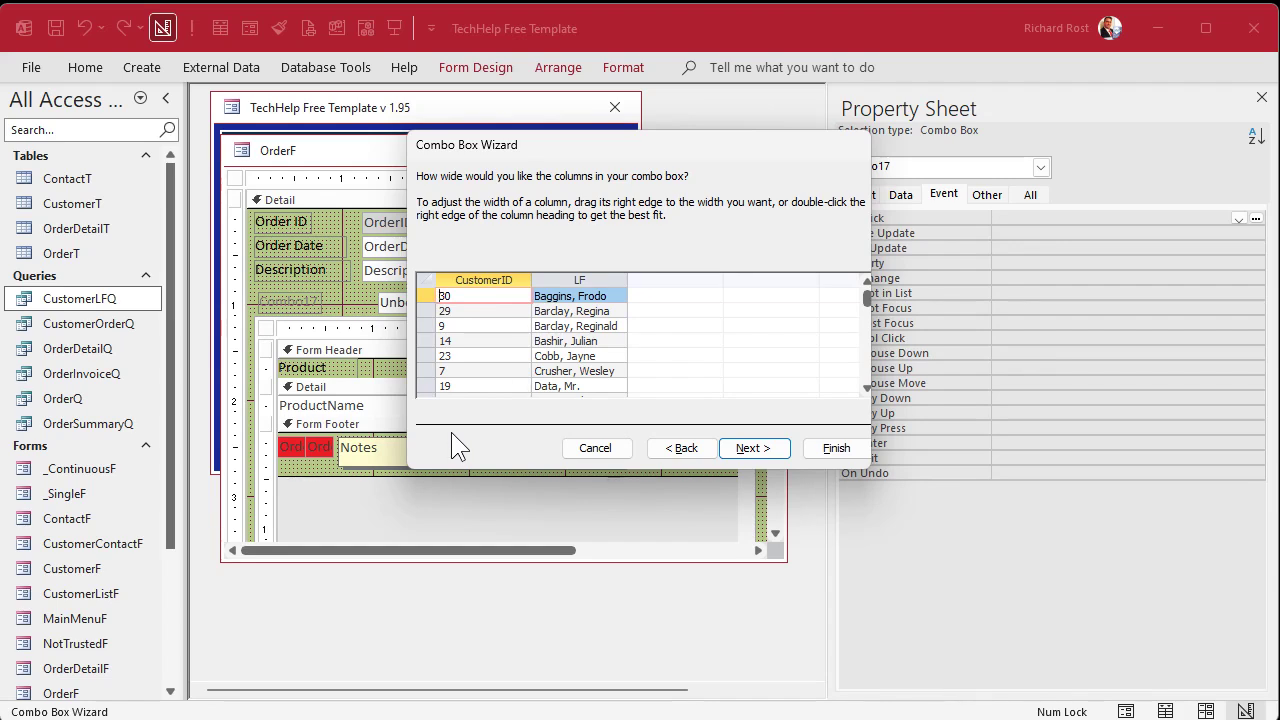
Try hiding the CustomerID column of the combo box by shrinking it to zero width, and restore its width.
click(489, 281)
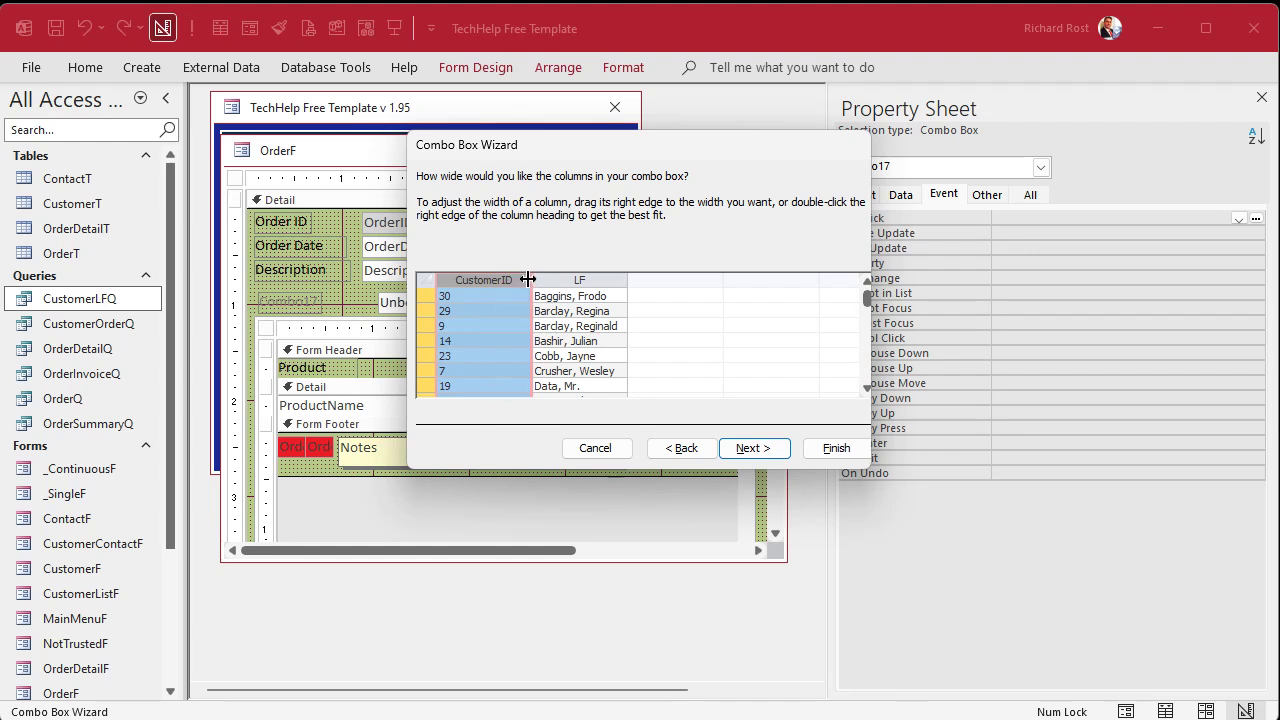
drag(532, 280, 412, 270)
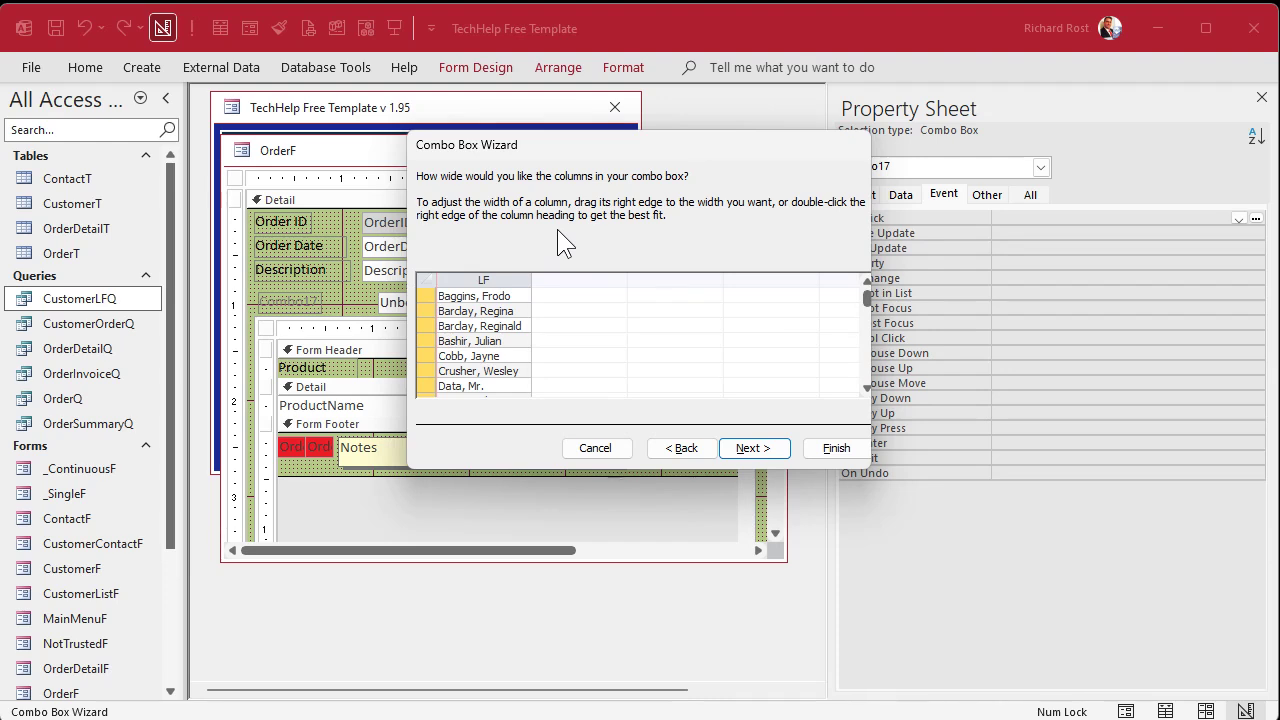
click(438, 279)
drag(438, 279, 543, 275)
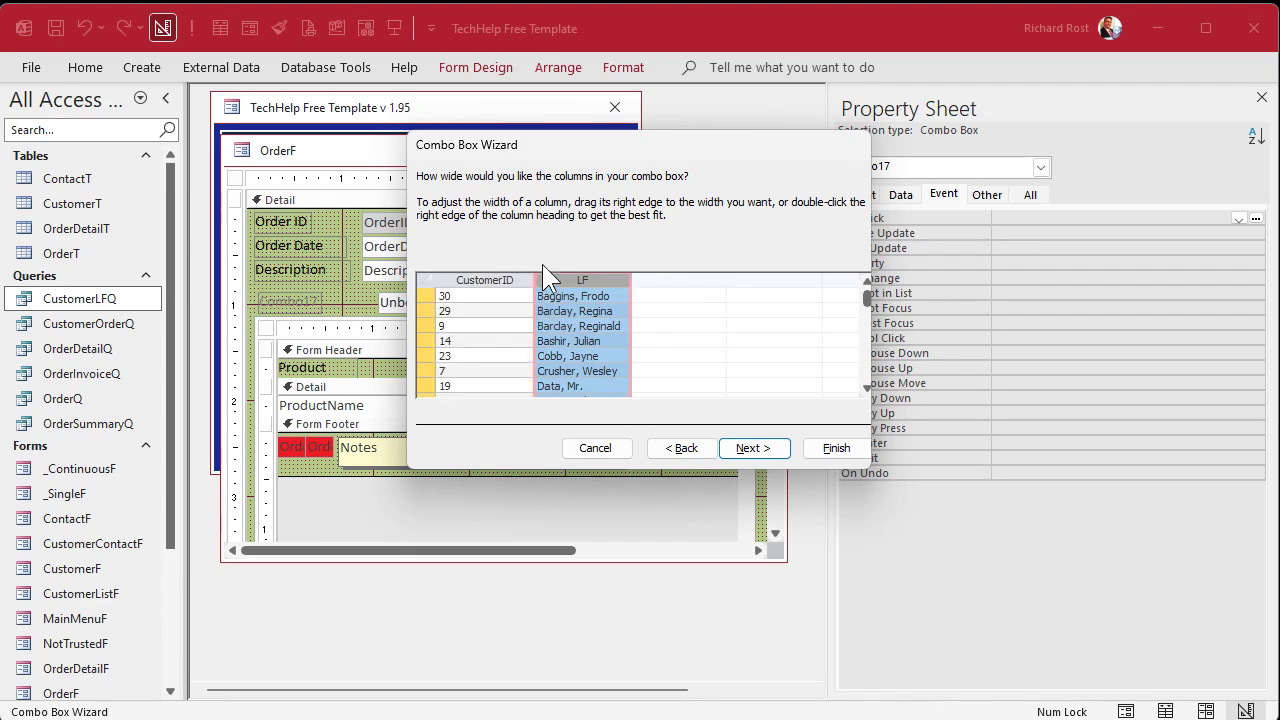
Accept the column widths with both CustomerID and LF shown, and continue to the choice of stored value.
click(766, 449)
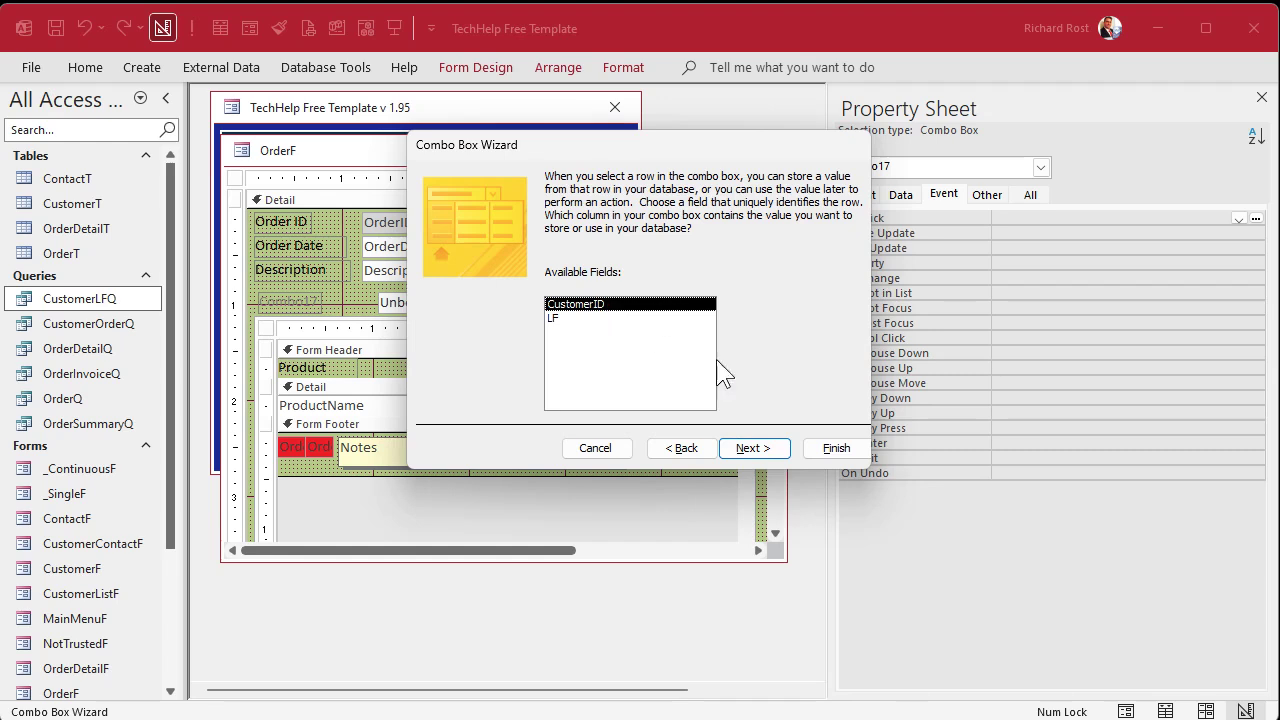
Store the combo box's CustomerID value in the CustomerID field, label it Customer, and finish the wizard.
click(774, 451)
click(863, 268)
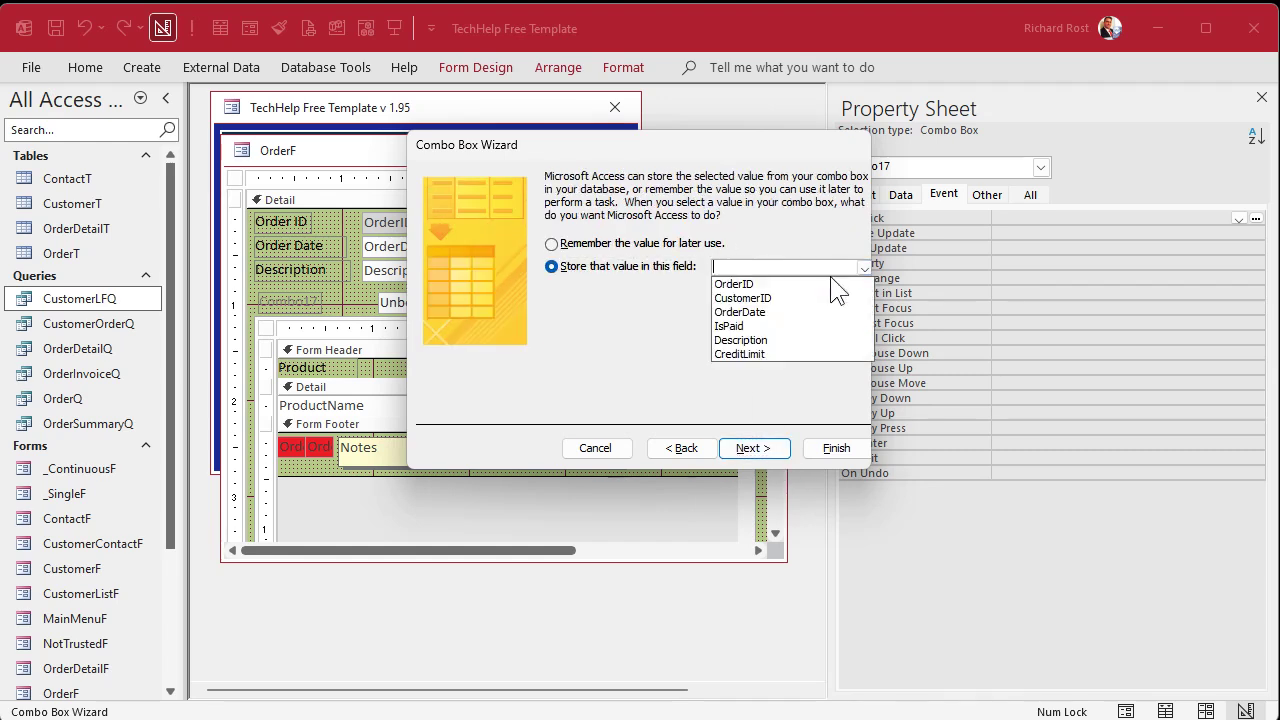
click(802, 298)
click(754, 448)
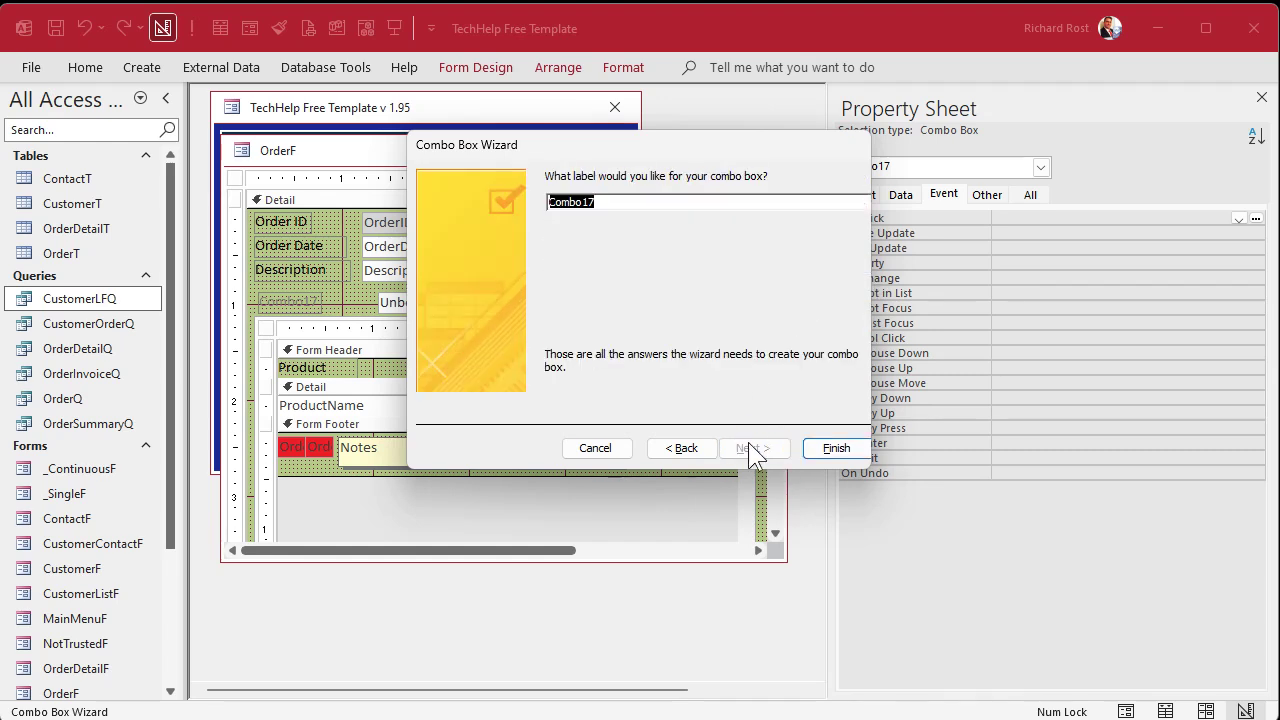
text(Customer)
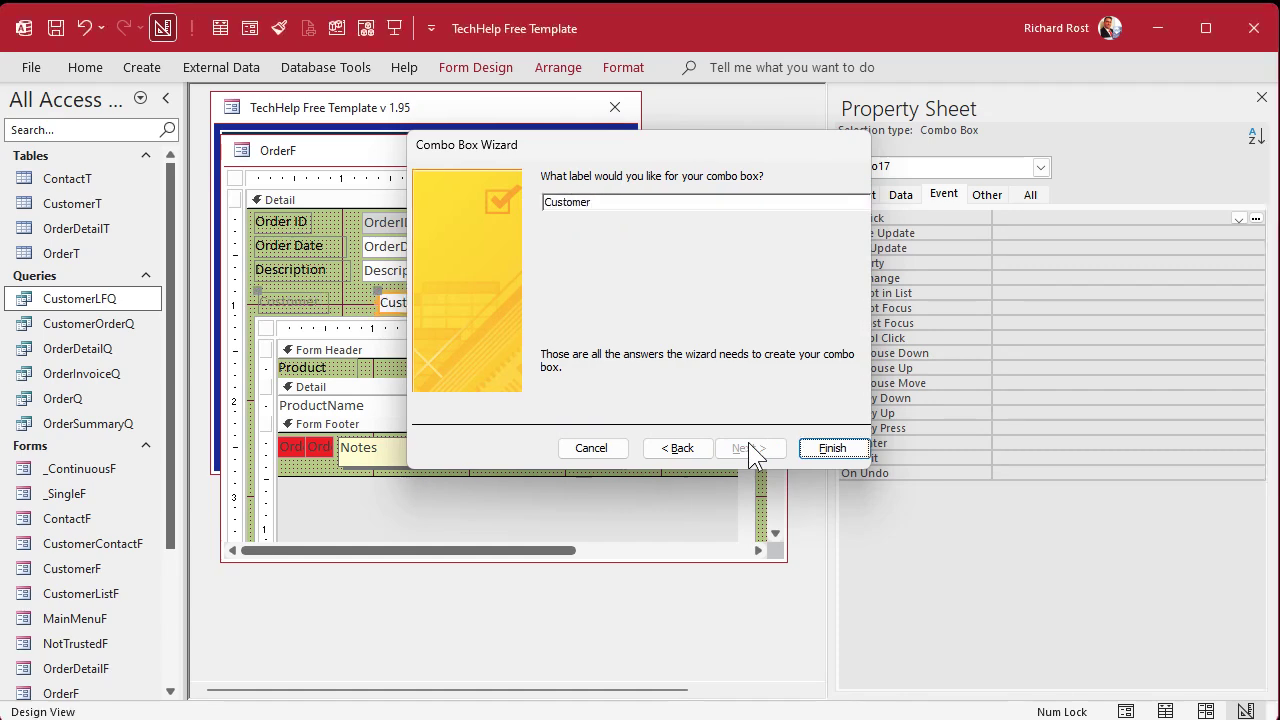
key(Return)
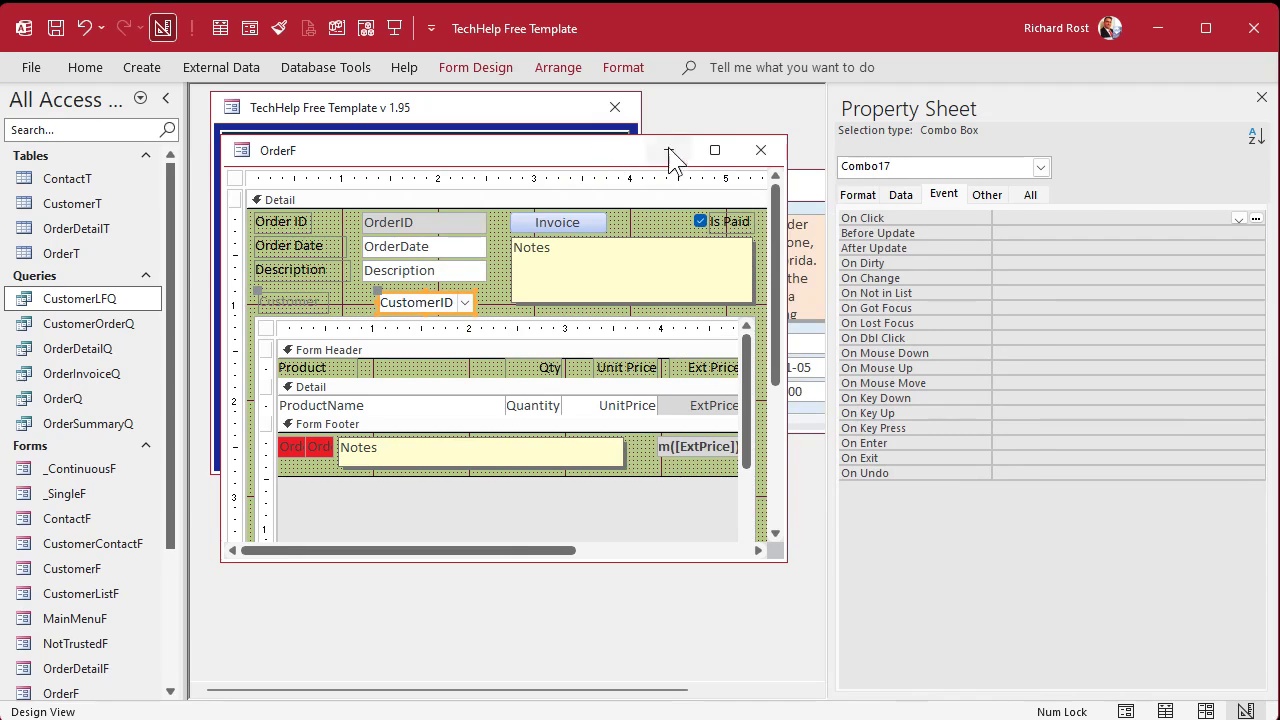
Close OrderF, reopen it from the customer's orders, and pick a different customer in the combo box for the Starship Parts order.
click(760, 150)
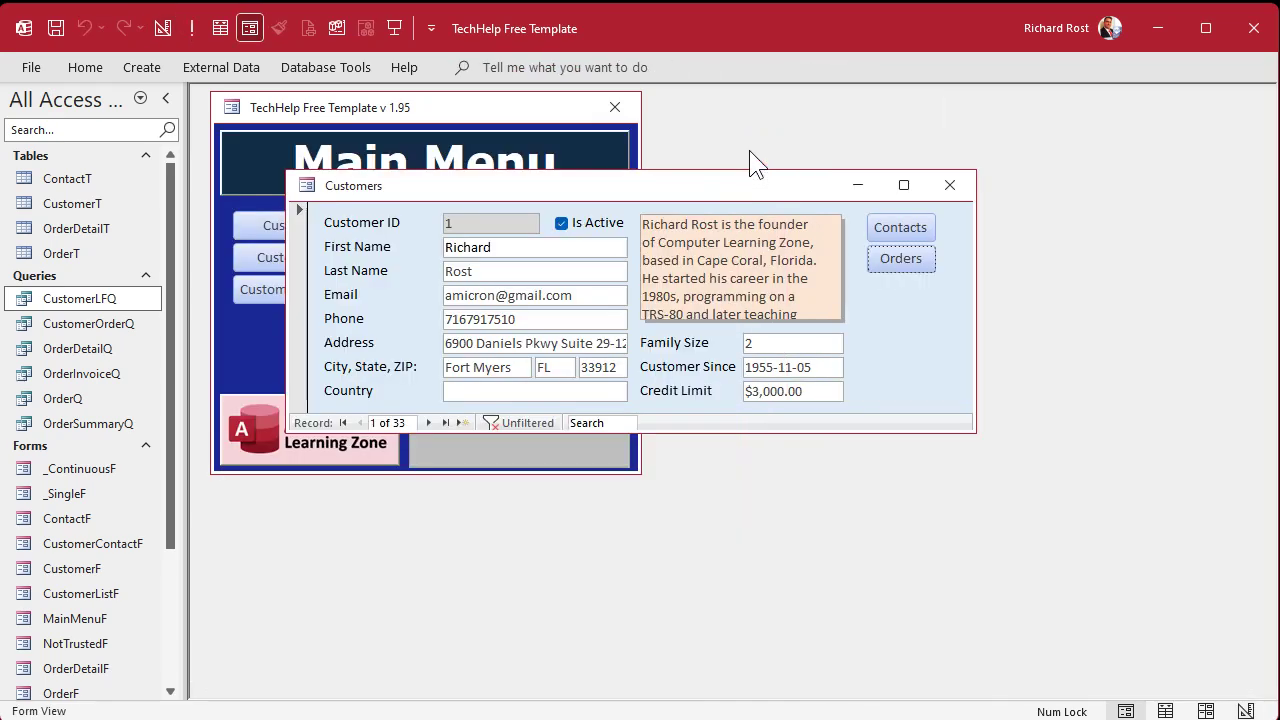
click(915, 255)
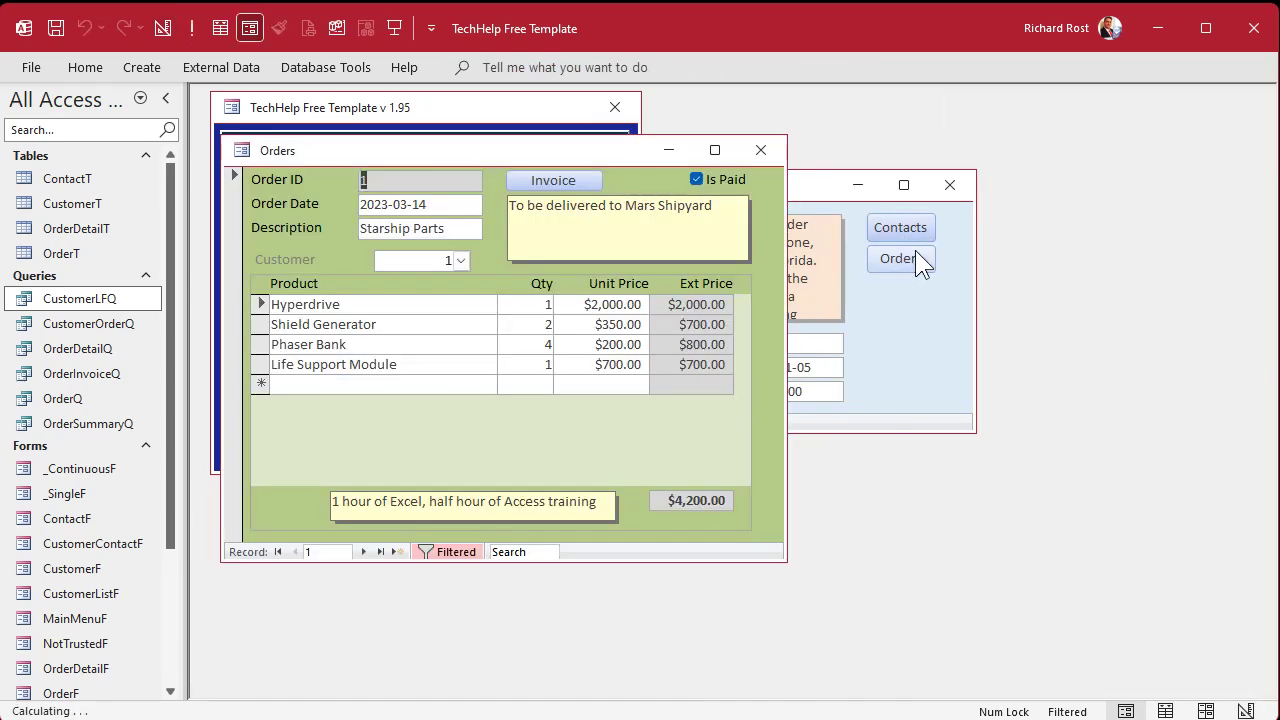
click(460, 260)
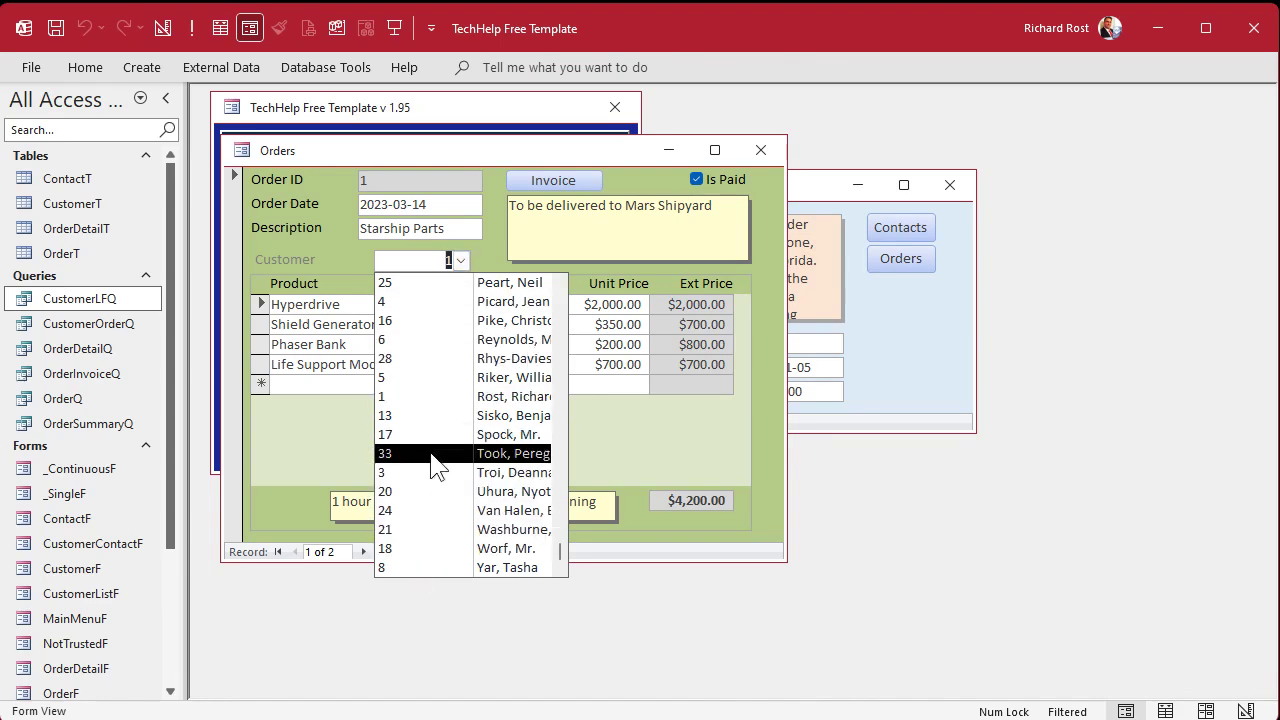
click(429, 322)
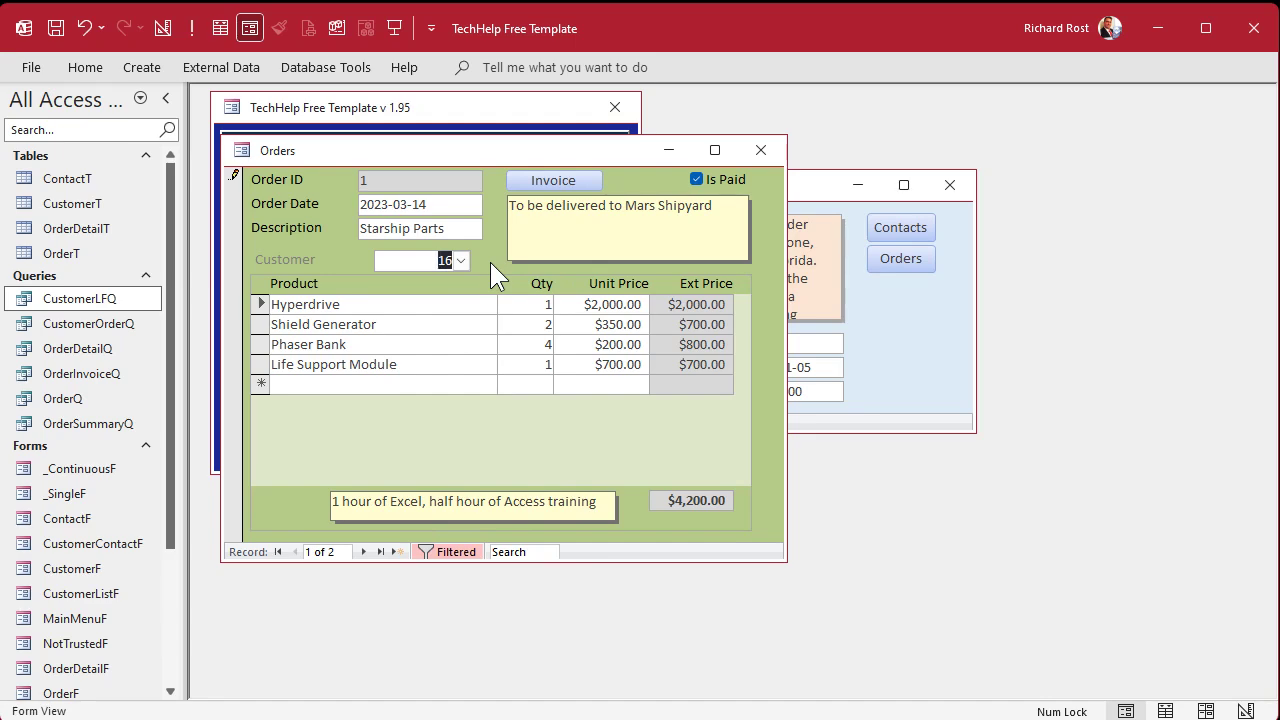
Return OrderF to Design View and rename the customer combo box as CustomerCombo.
right_click(490, 153)
click(545, 311)
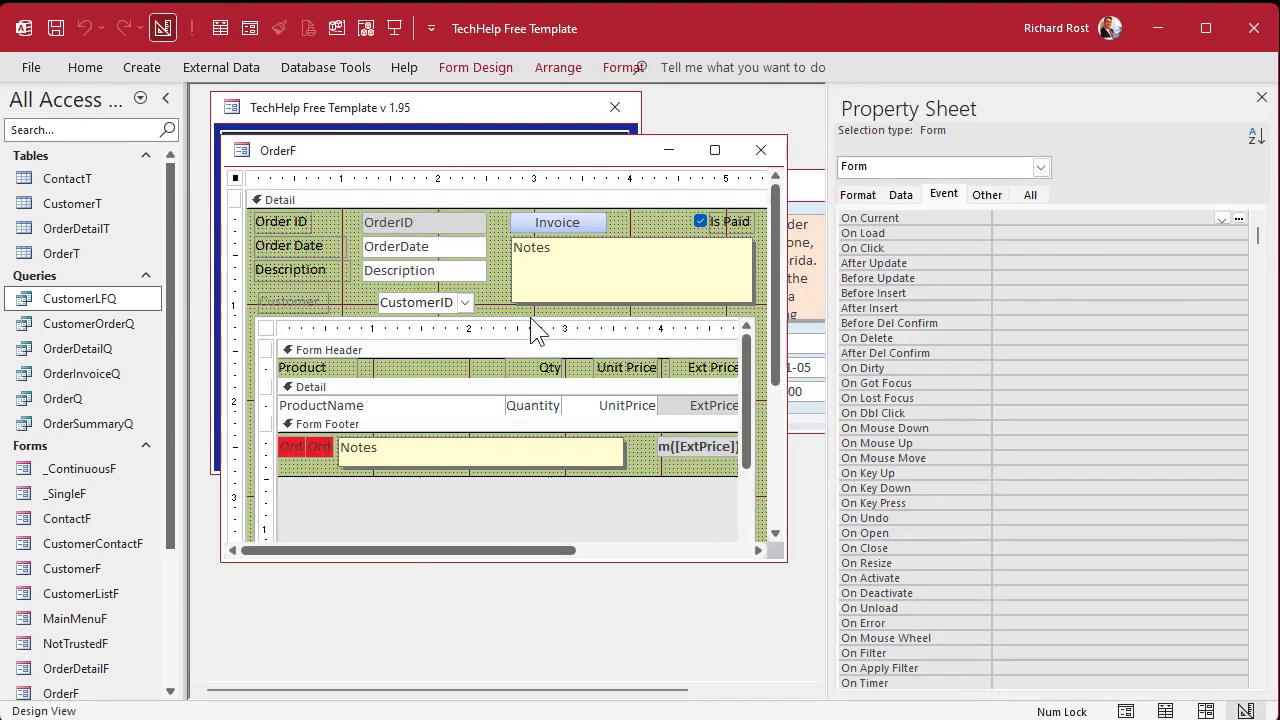
click(422, 302)
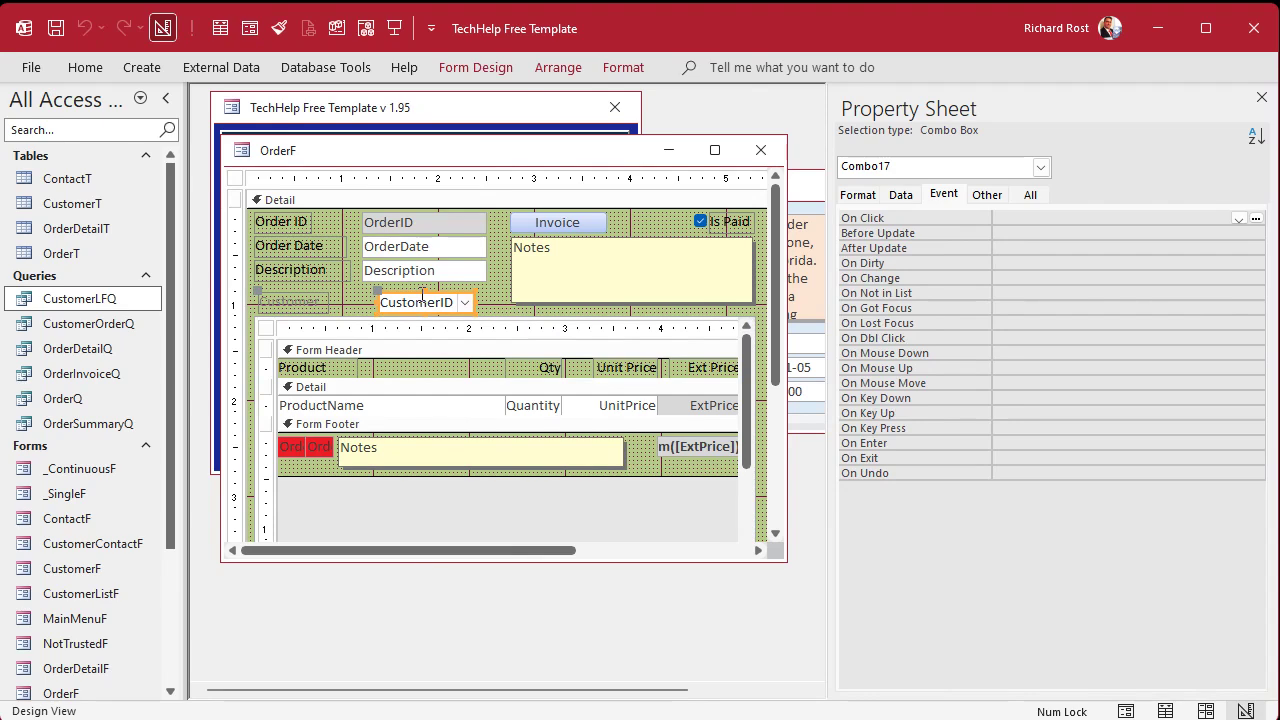
click(1030, 196)
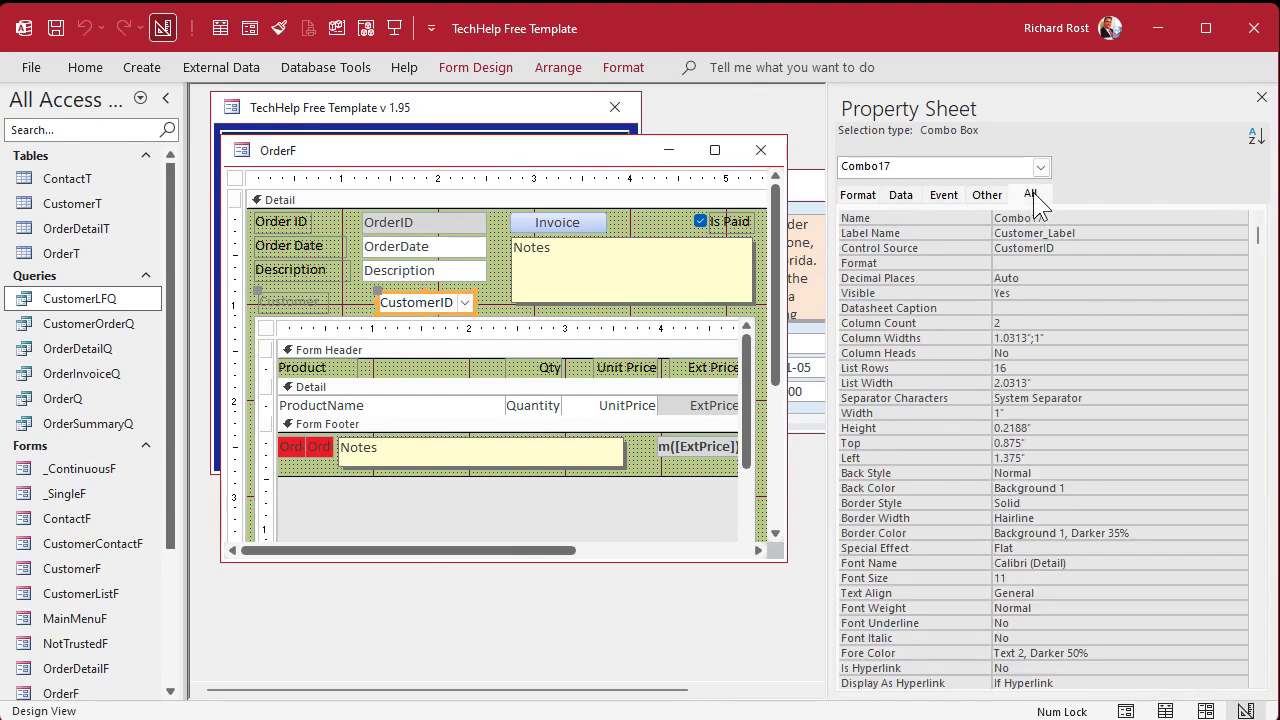
click(1065, 219)
click(947, 221)
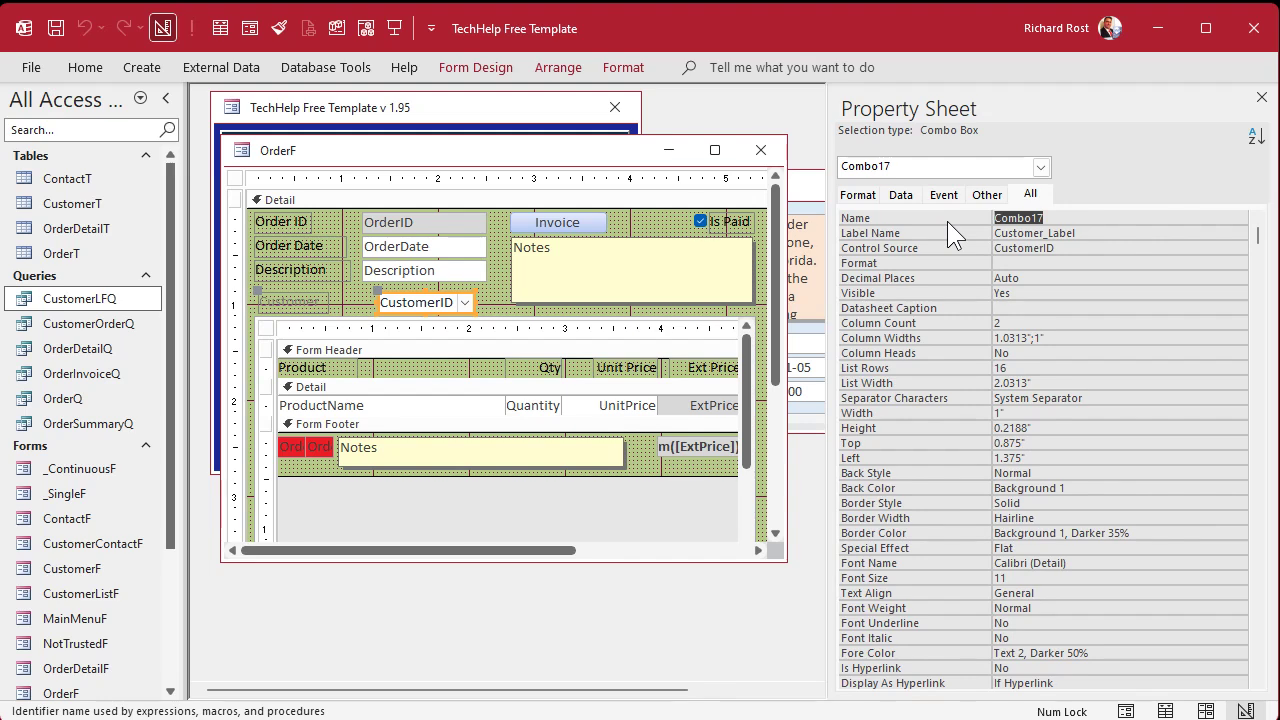
text(CustomerCombo)
key(Return)
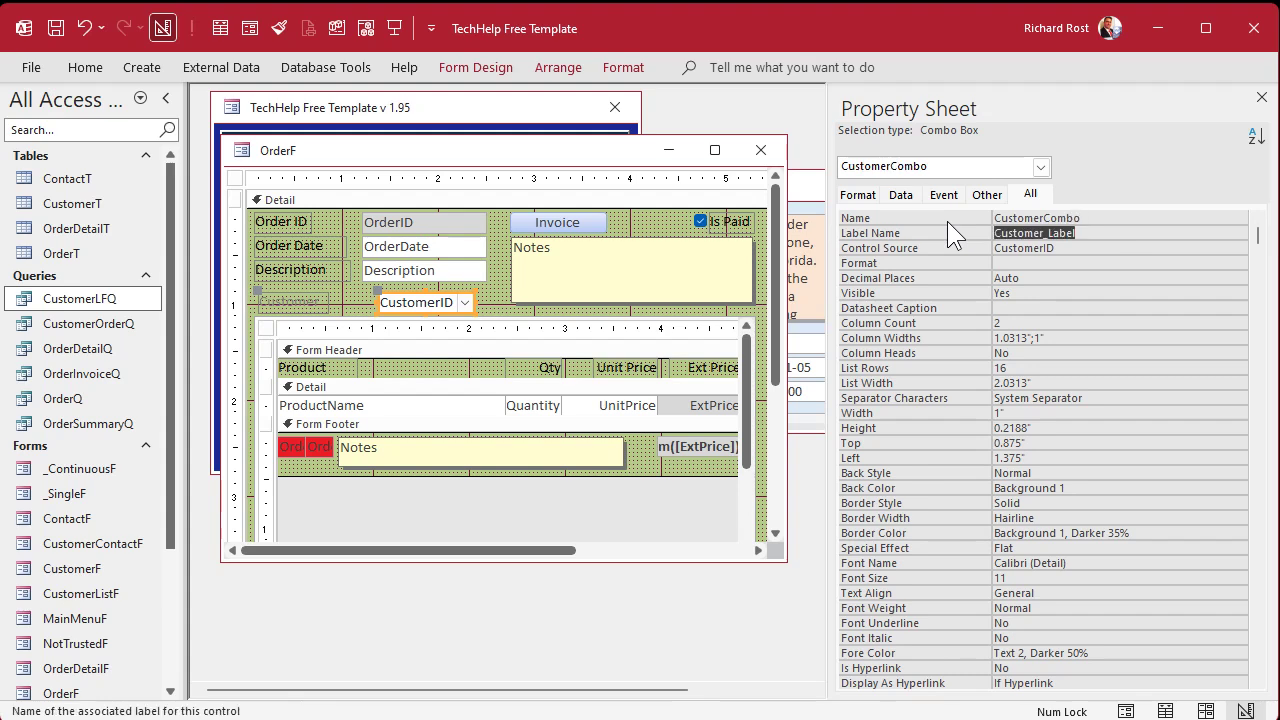
Examine CustomerCombo's format properties and the fields and source query in its Row Source SQL statement.
click(858, 200)
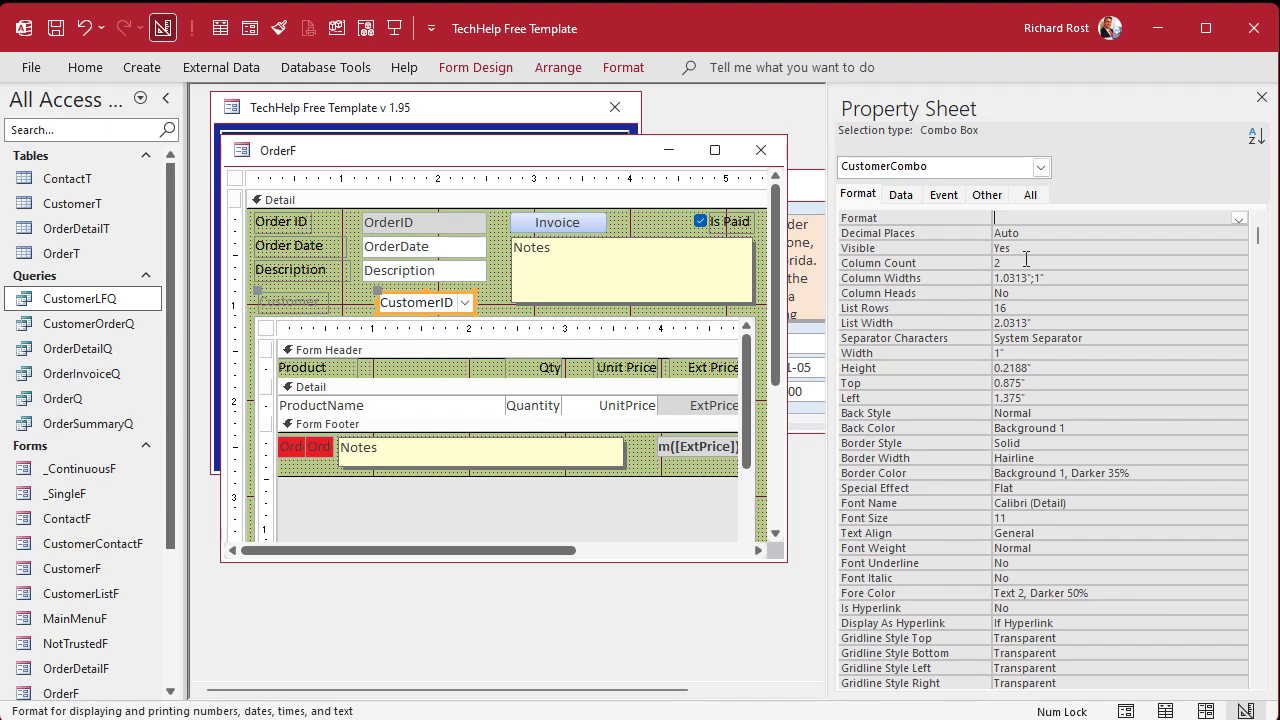
click(900, 195)
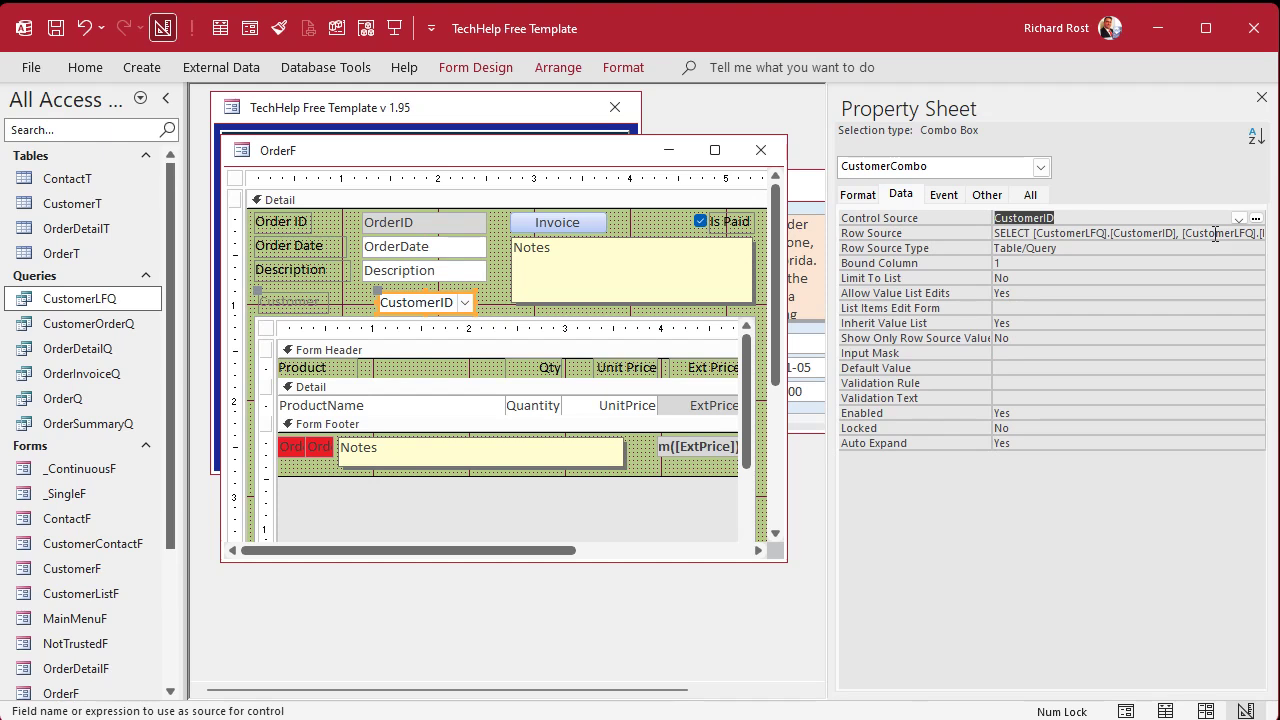
click(1150, 234)
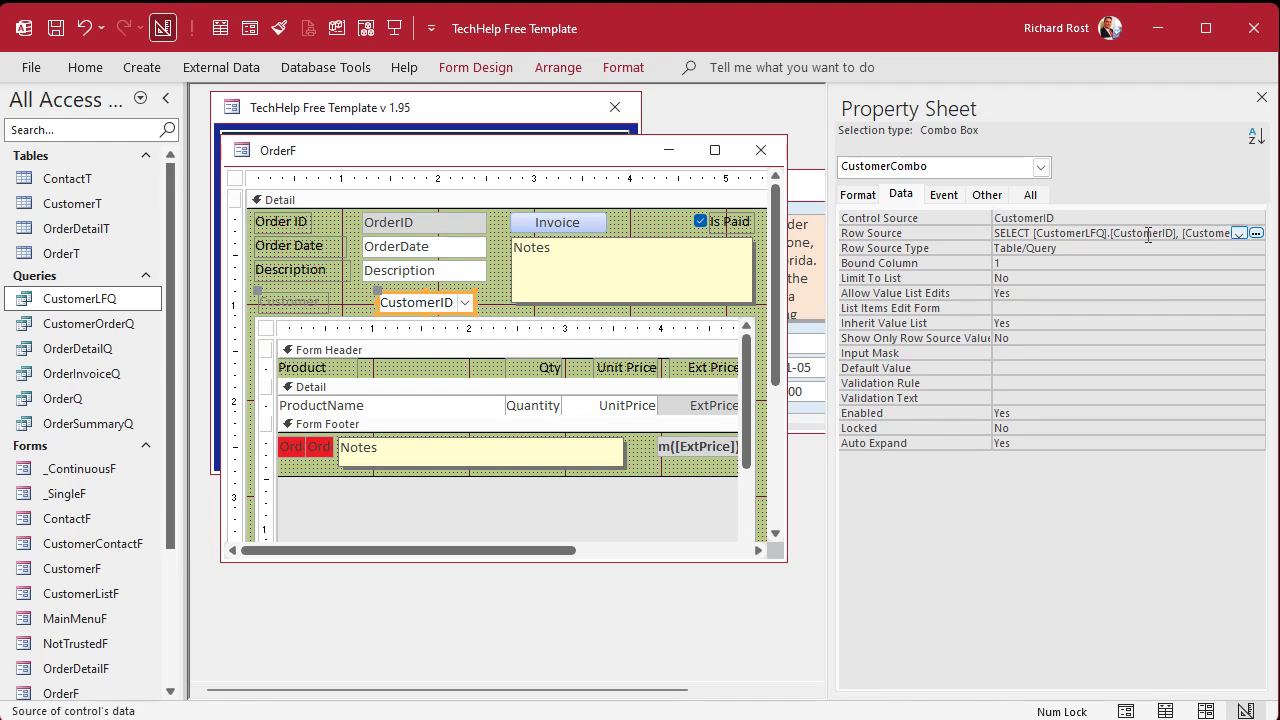
key(shift+F2)
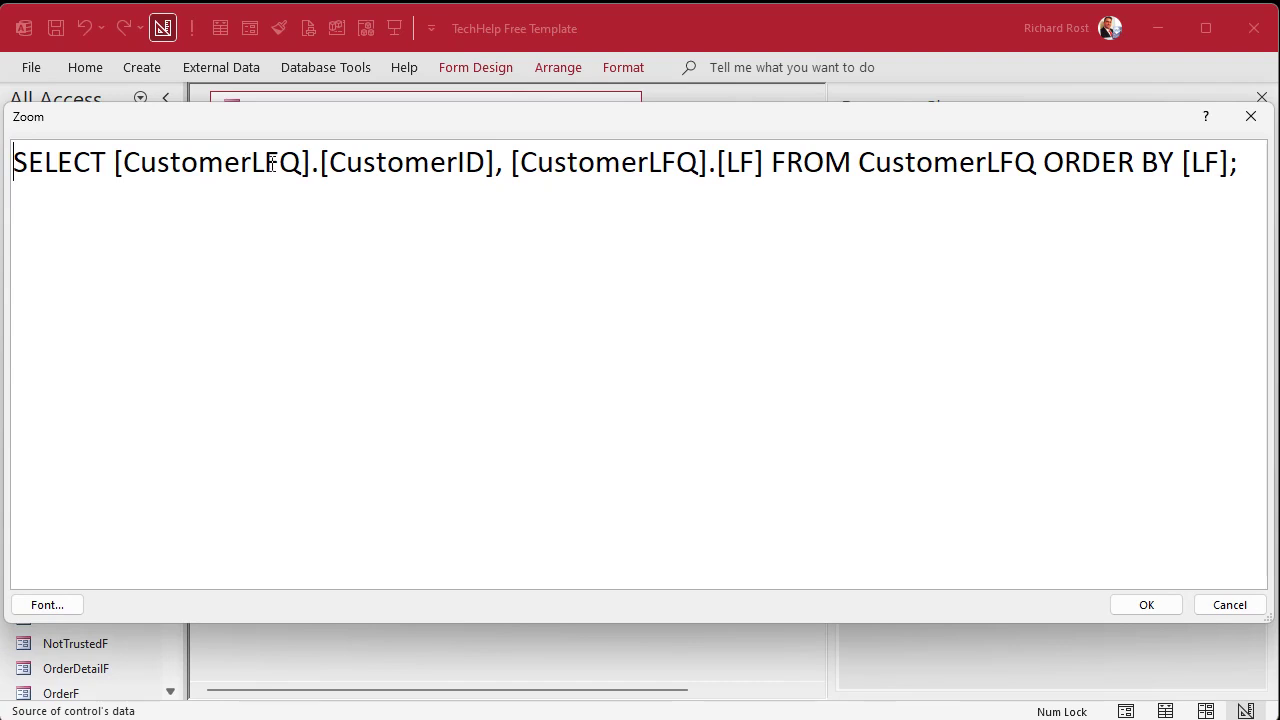
double_click(429, 172)
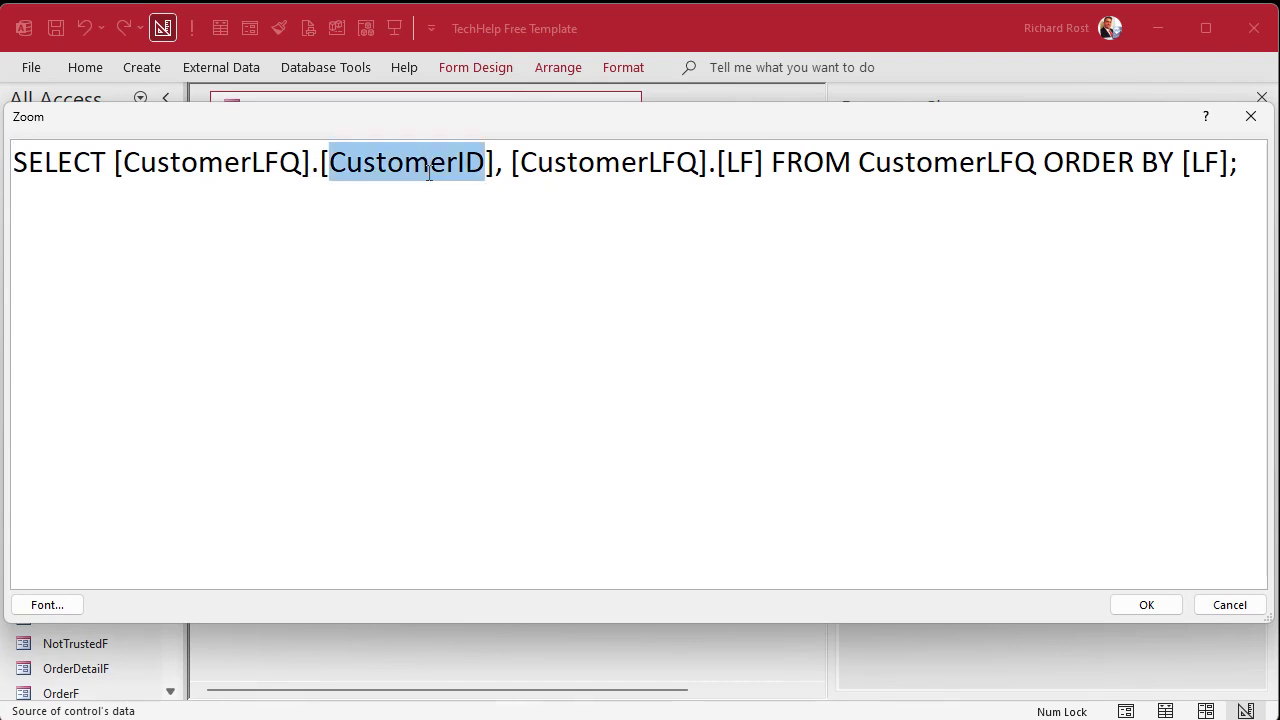
drag(494, 174, 510, 175)
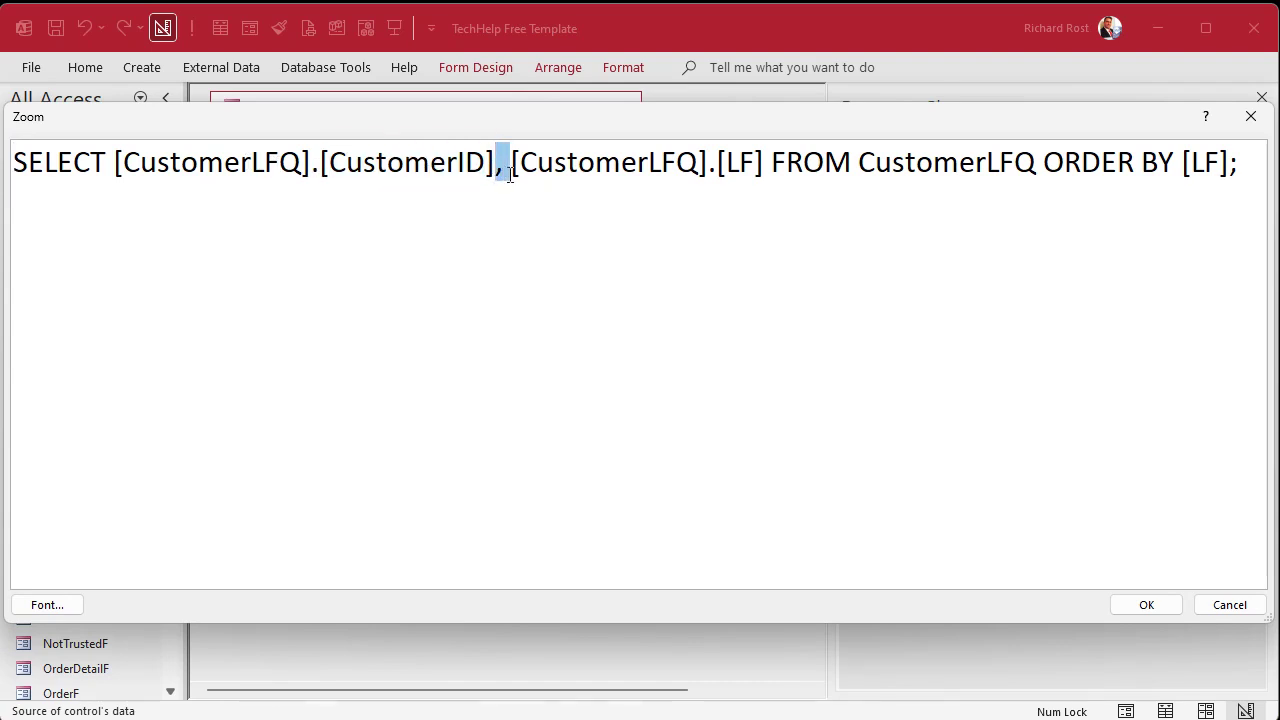
double_click(735, 165)
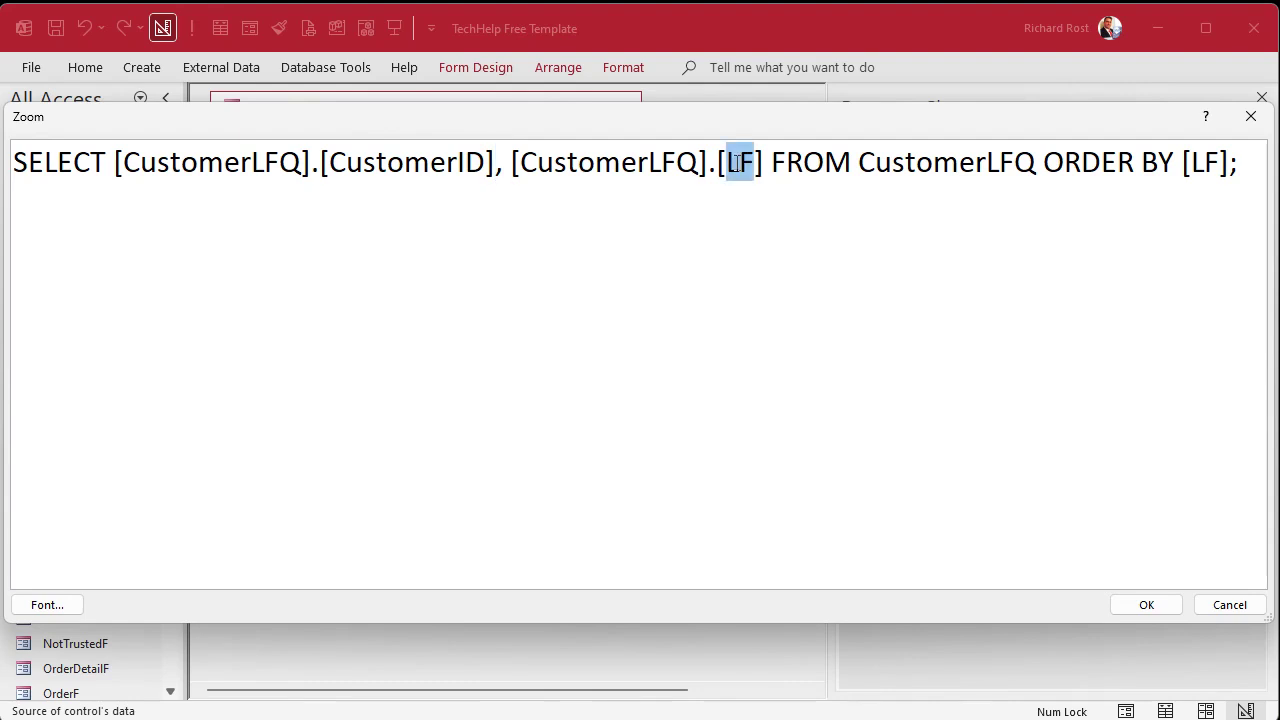
double_click(944, 167)
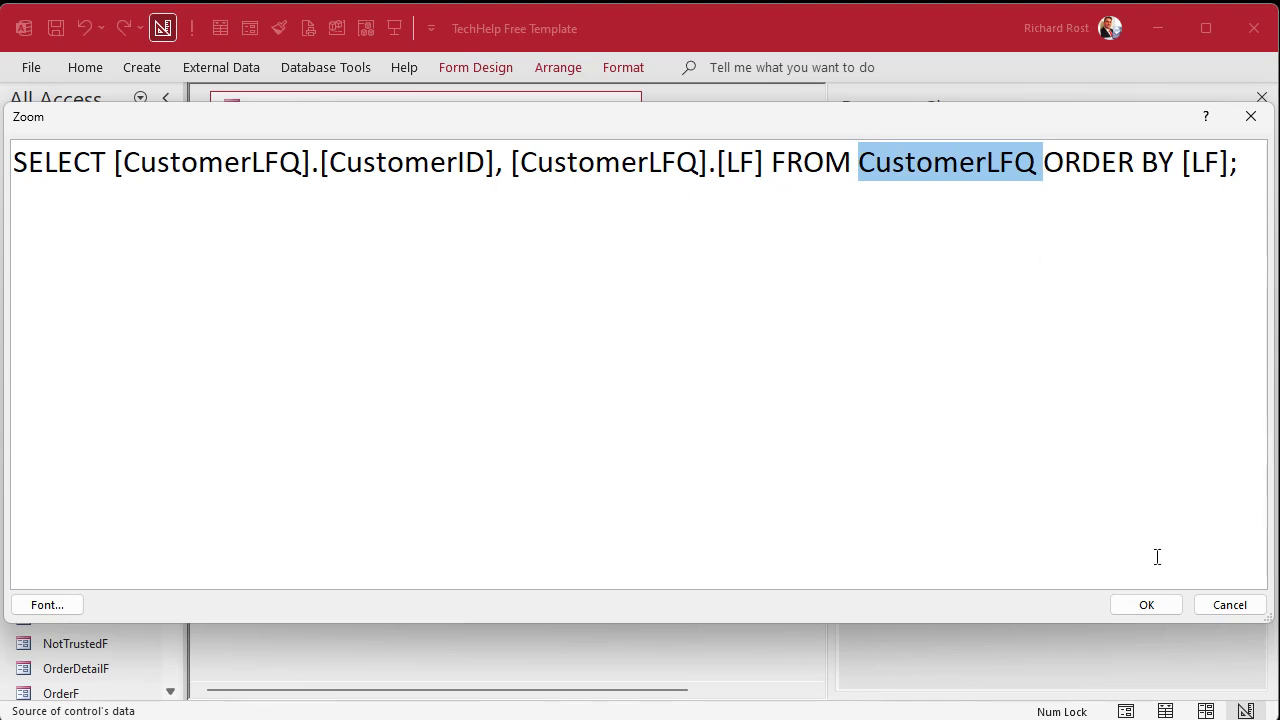
click(1237, 608)
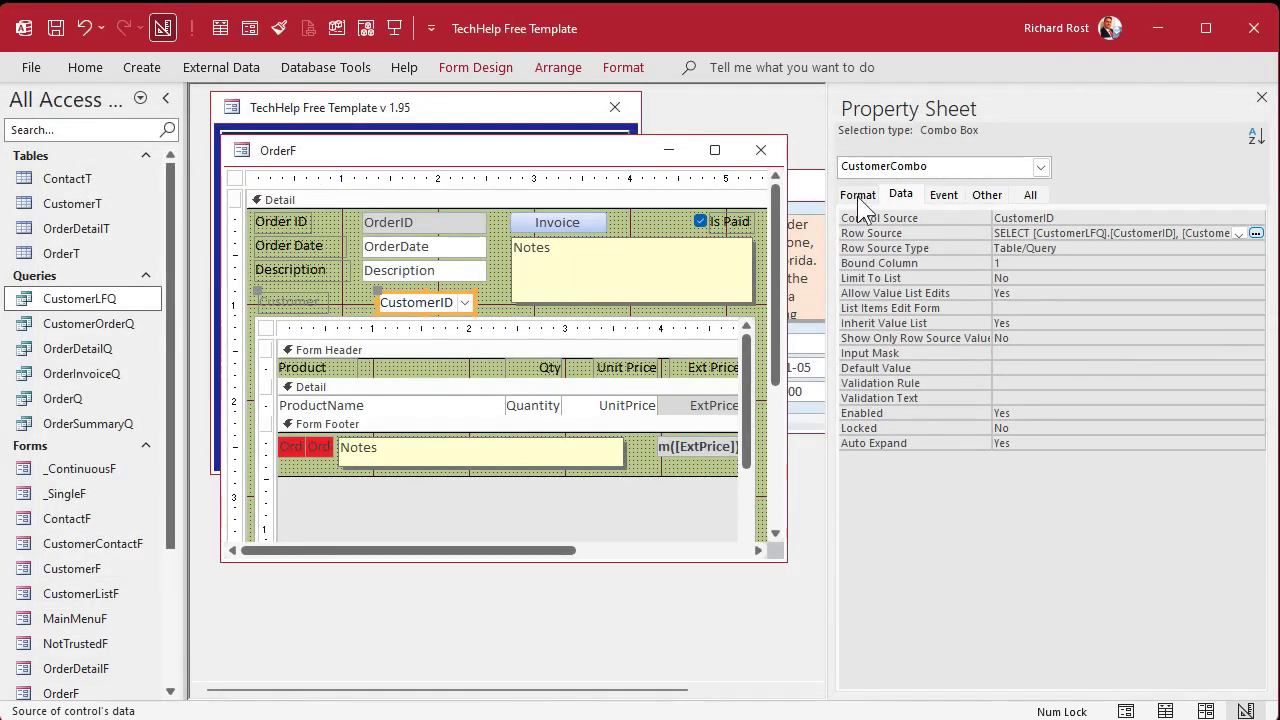
Set CustomerCombo's column widths to 0 and 2 inches, and its list width to 2 inches.
click(857, 194)
click(984, 262)
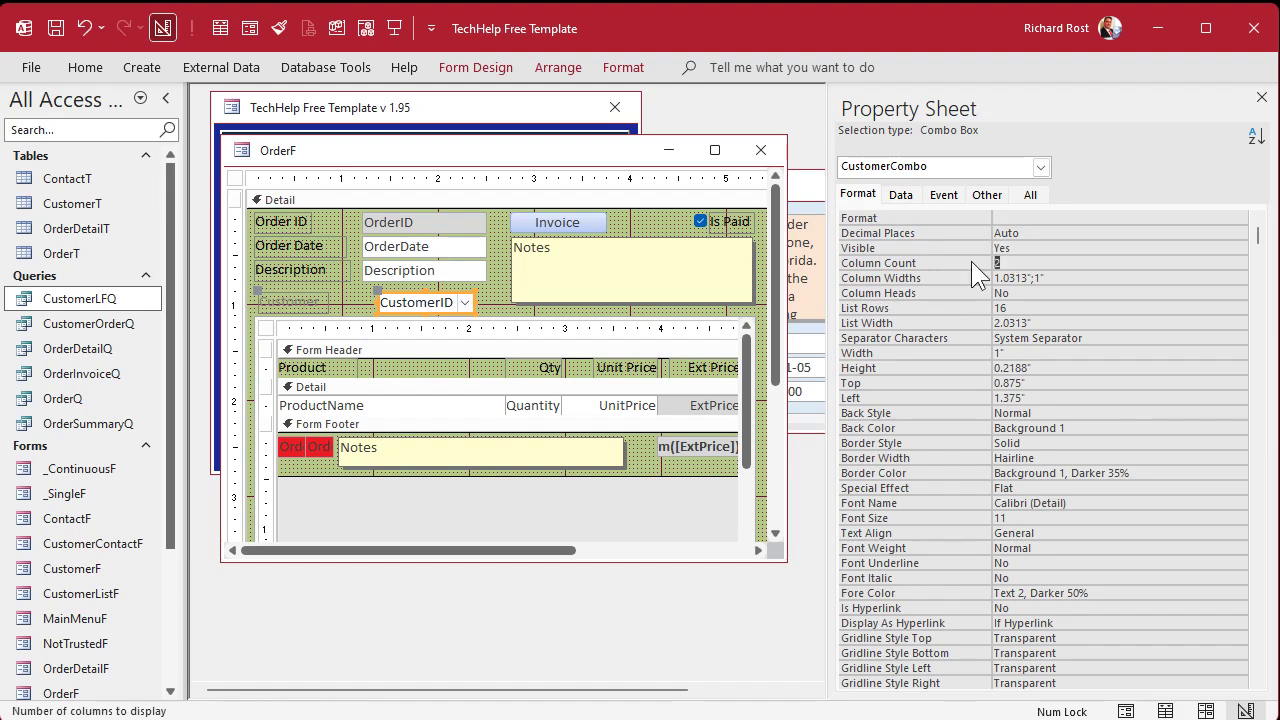
click(1056, 278)
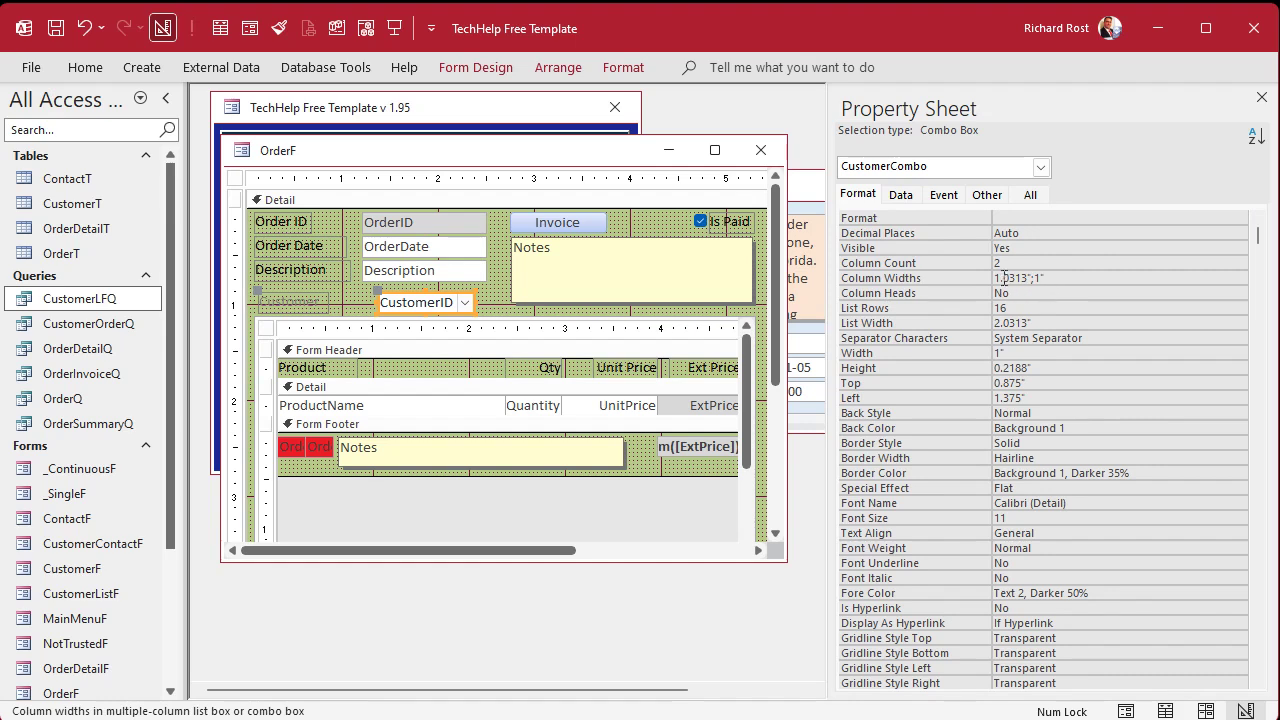
drag(1029, 278, 951, 278)
text(0)
double_click(1013, 280)
text(2")
key(Return)
key(Return)
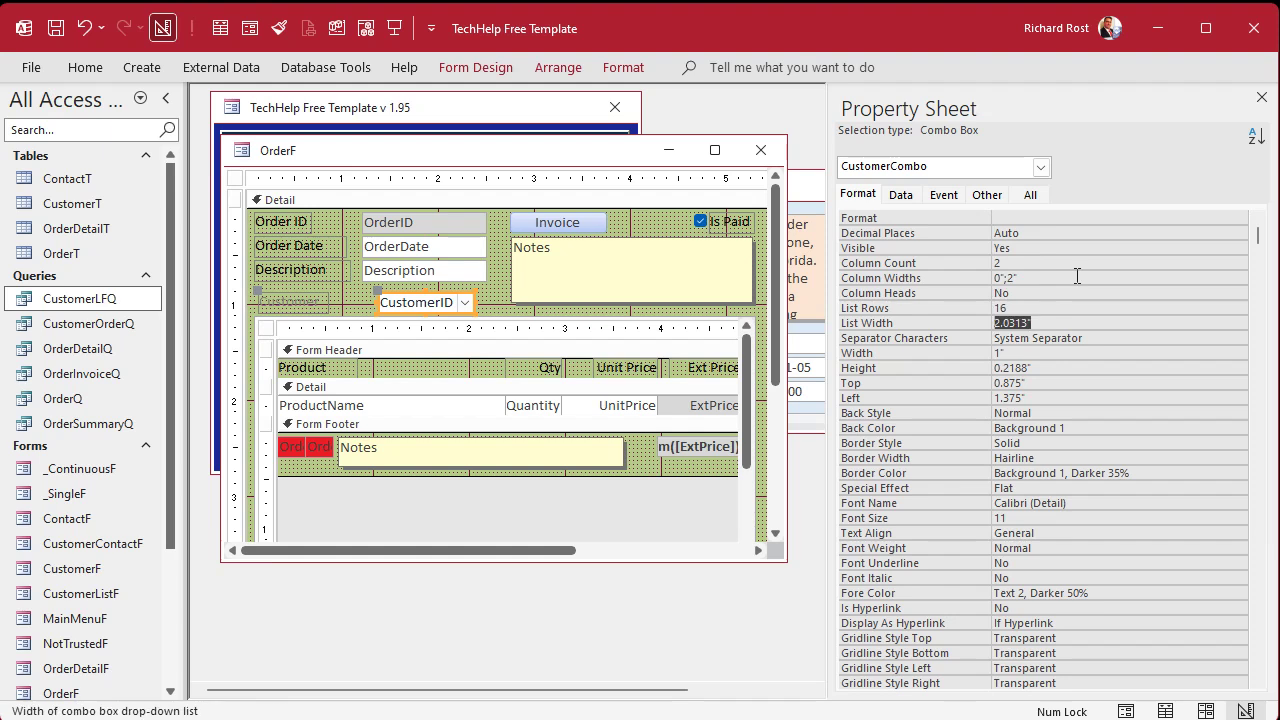
text(2)
key(Return)
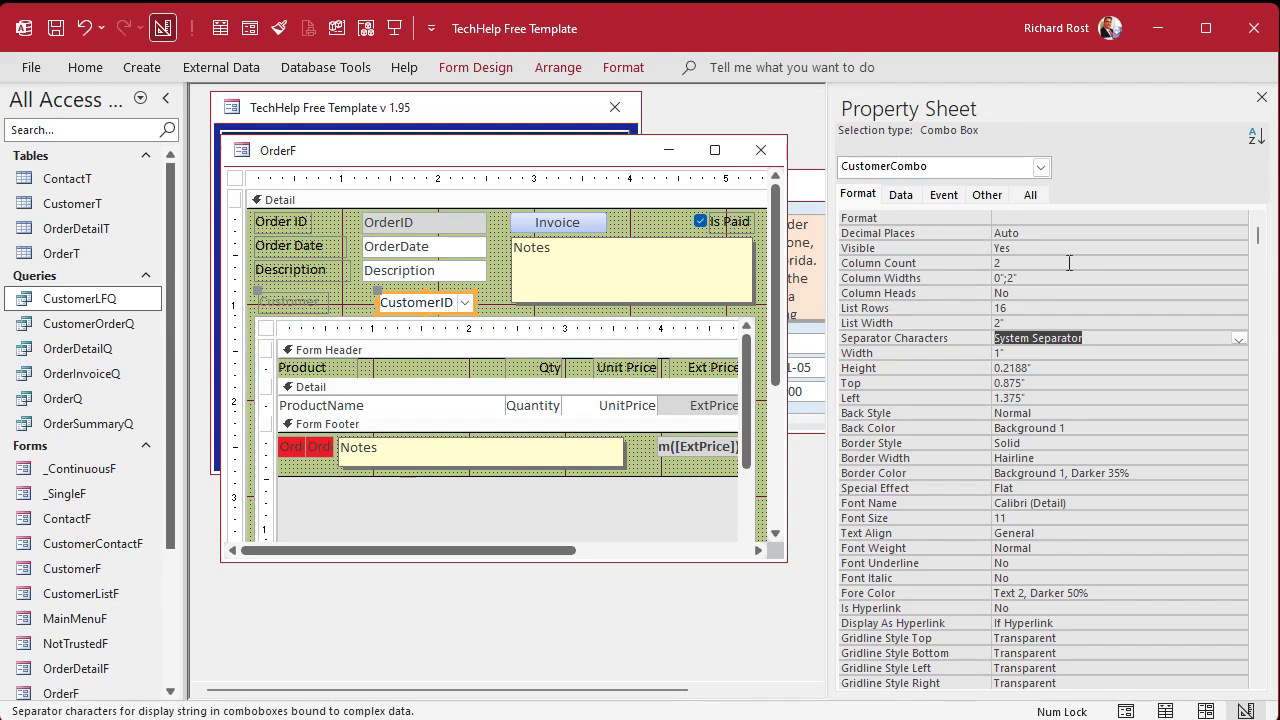
Close OrderF, reopen the customer's orders, and pick a different customer by name for the Computer Upgrade order.
click(1261, 97)
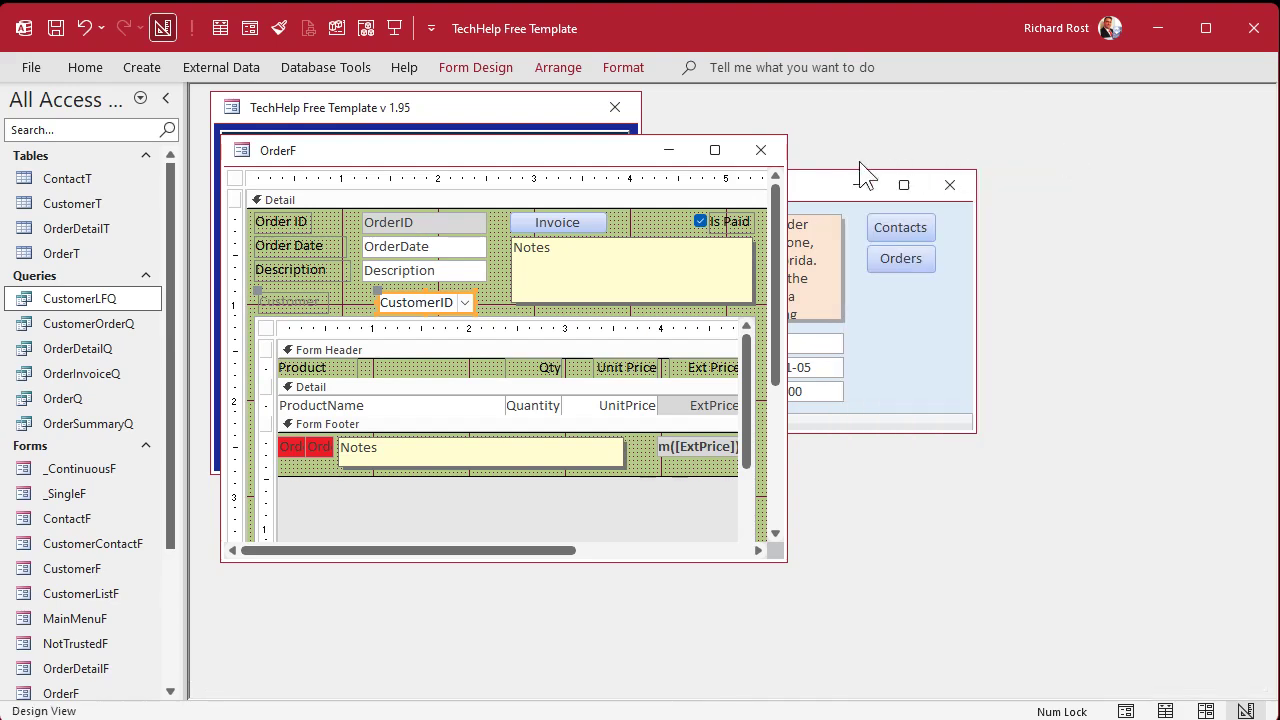
click(777, 154)
click(893, 260)
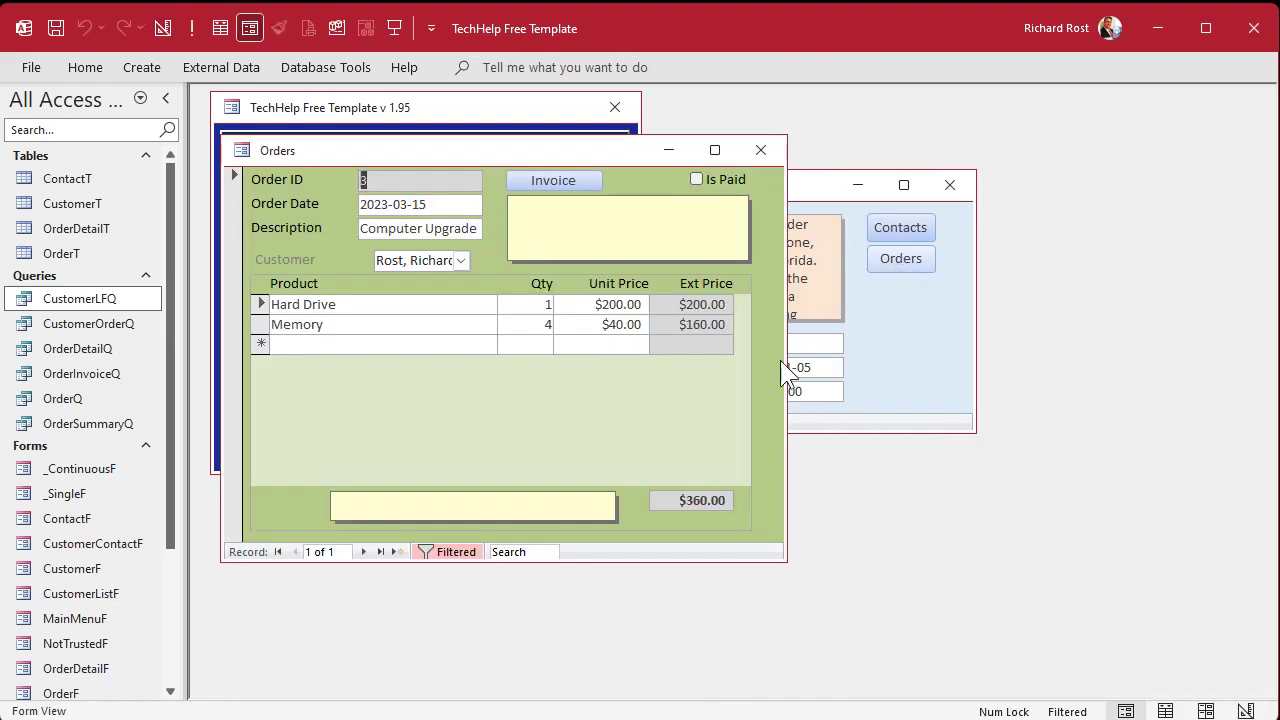
click(462, 260)
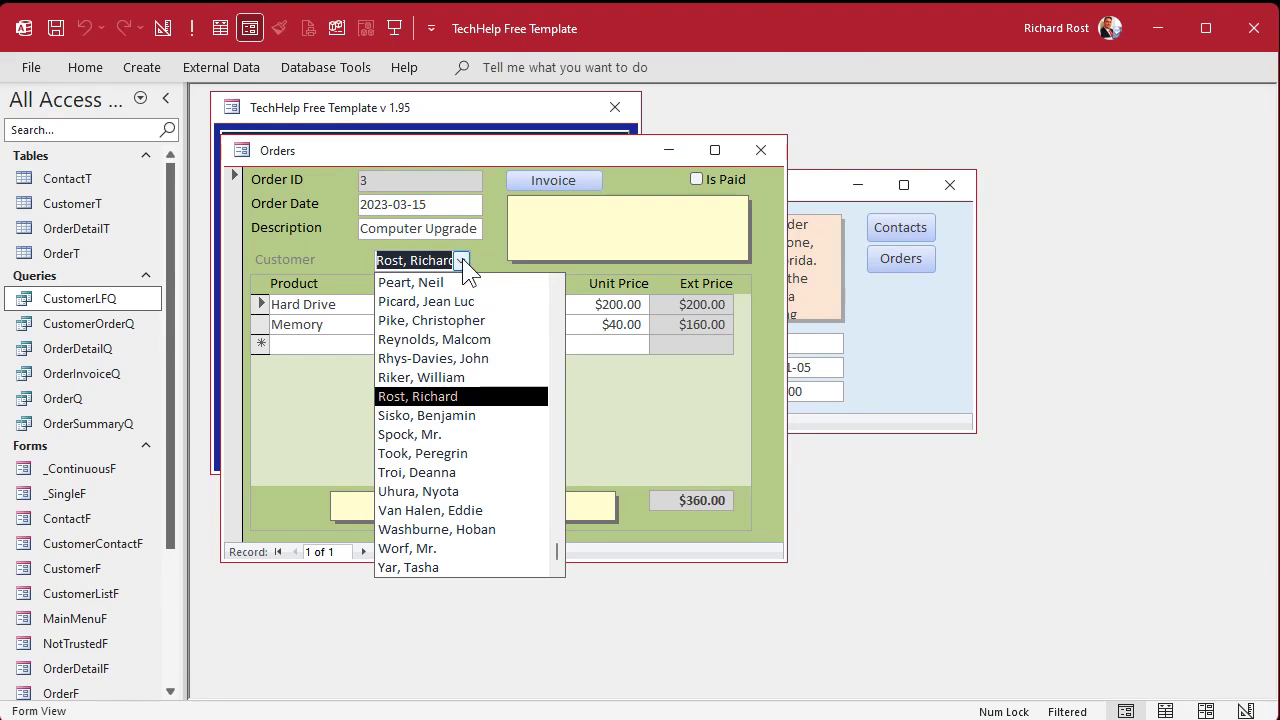
click(462, 260)
click(462, 260)
click(455, 298)
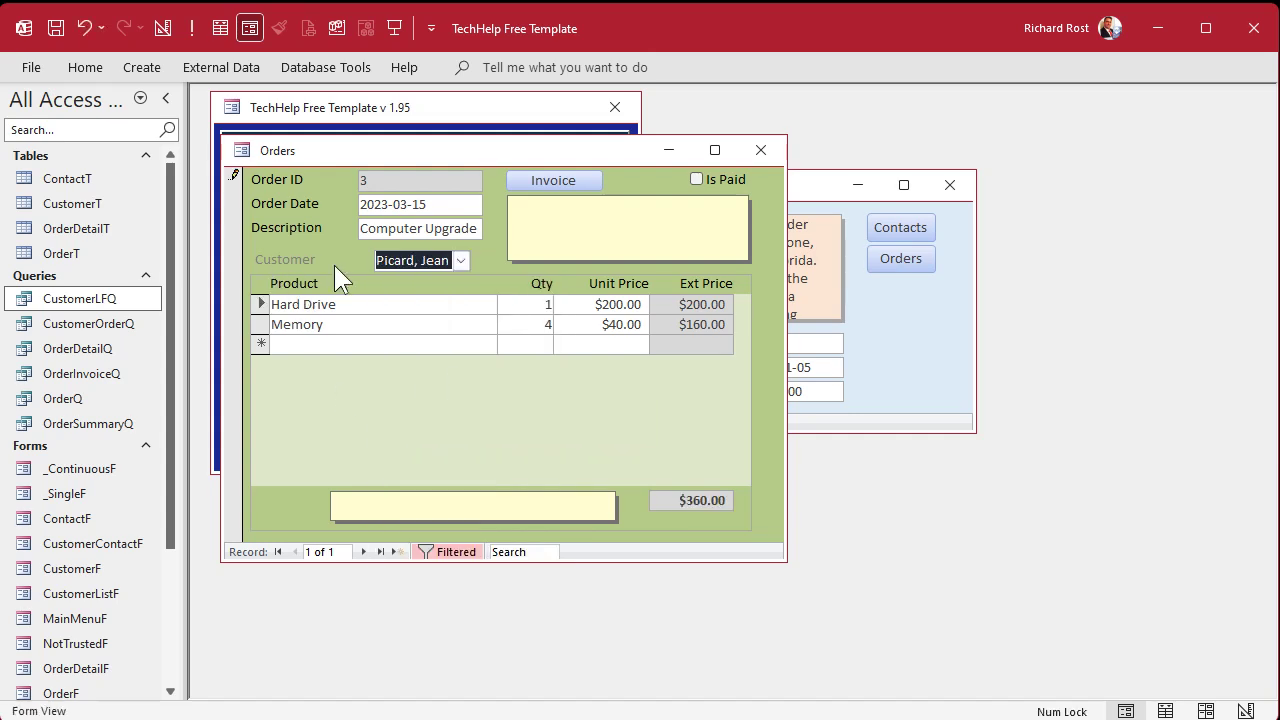
Reopen OrderF in Design View and examine CustomerCombo's Bound Column and Control Source along with the form's Record Source.
right_click(506, 158)
click(607, 305)
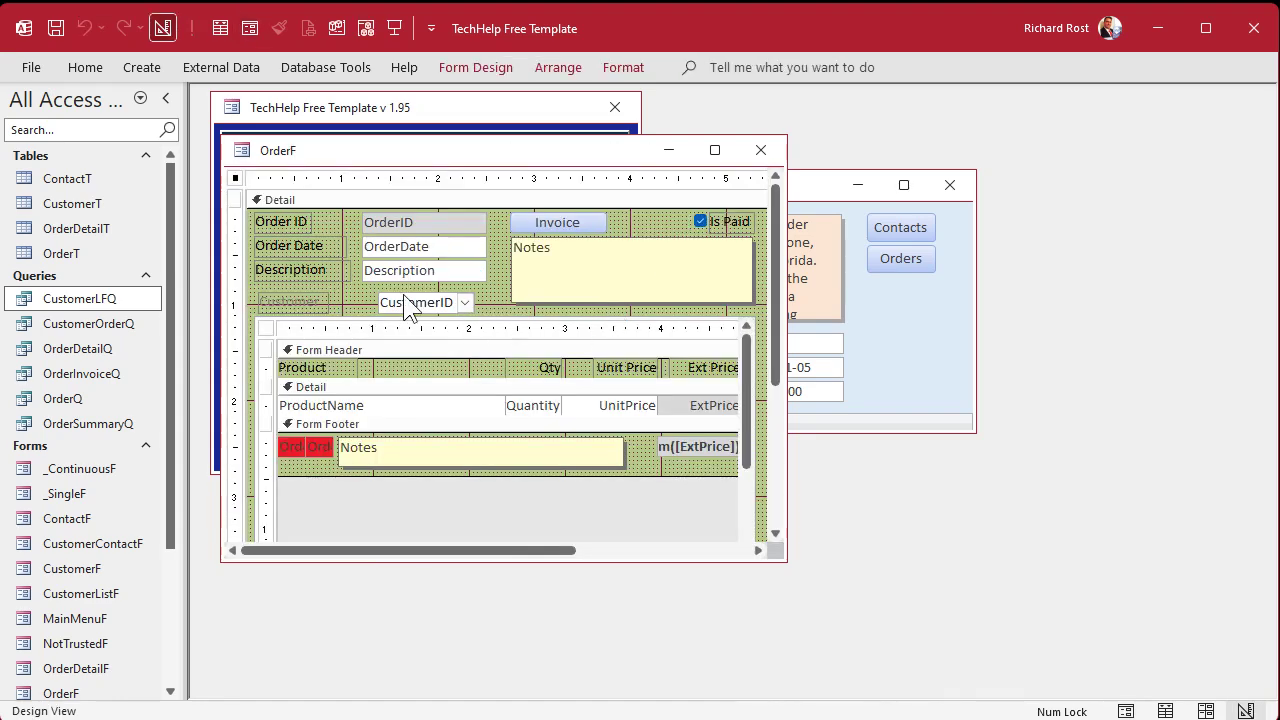
double_click(407, 303)
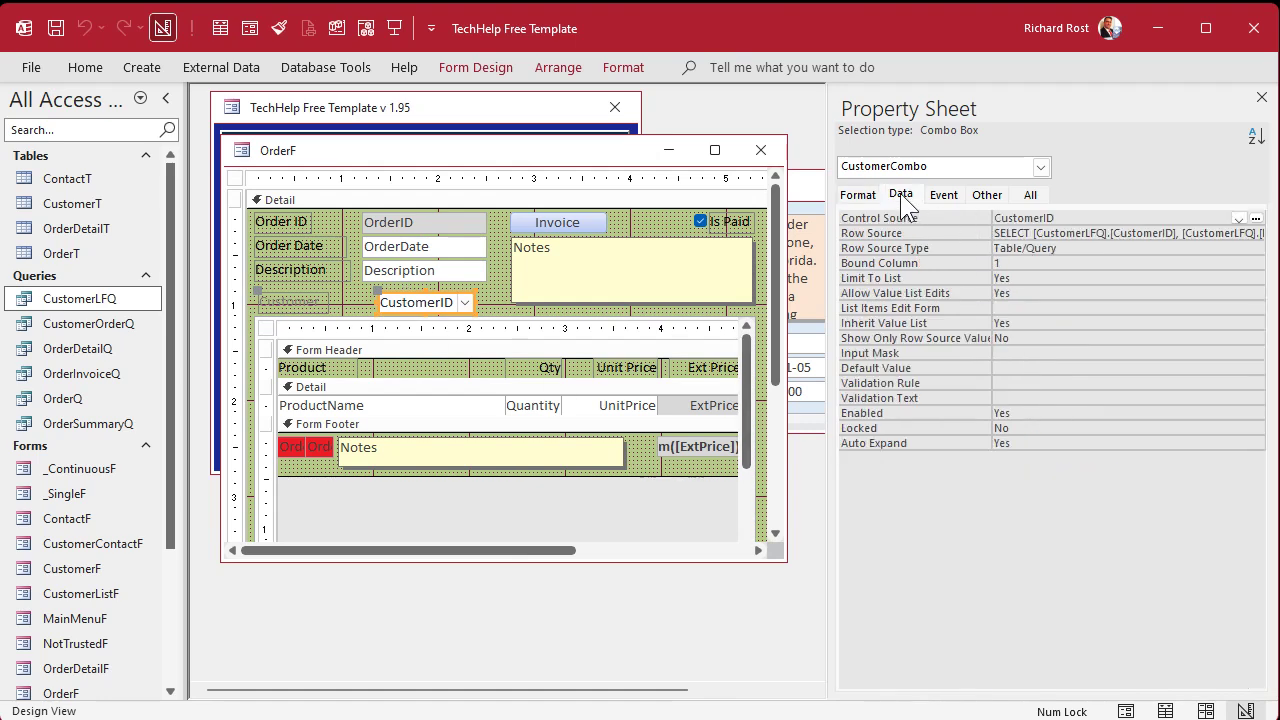
click(1019, 264)
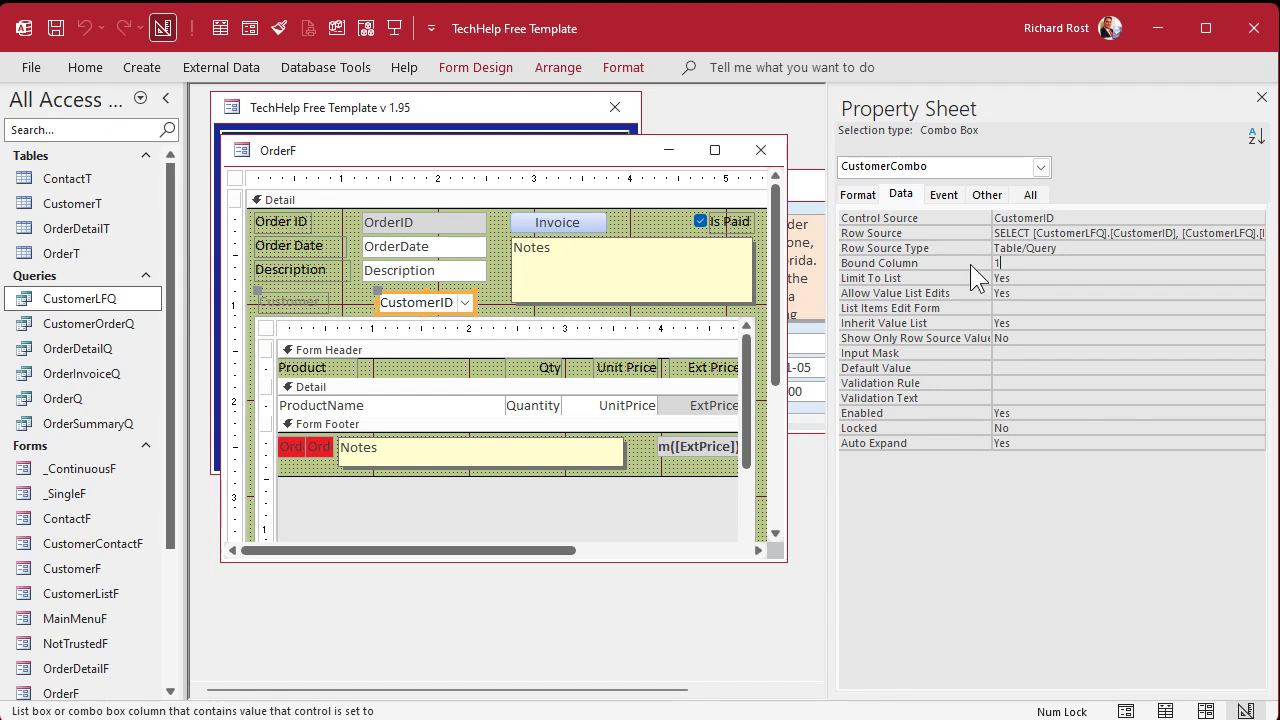
click(236, 179)
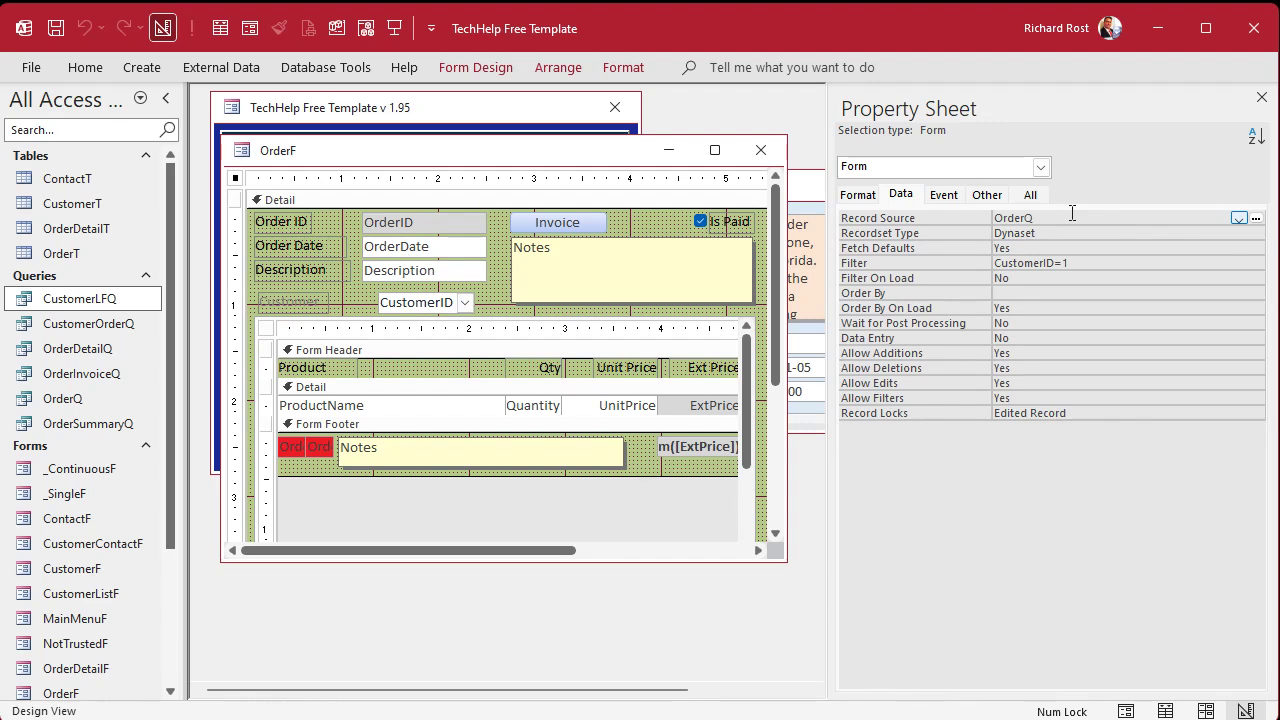
click(395, 298)
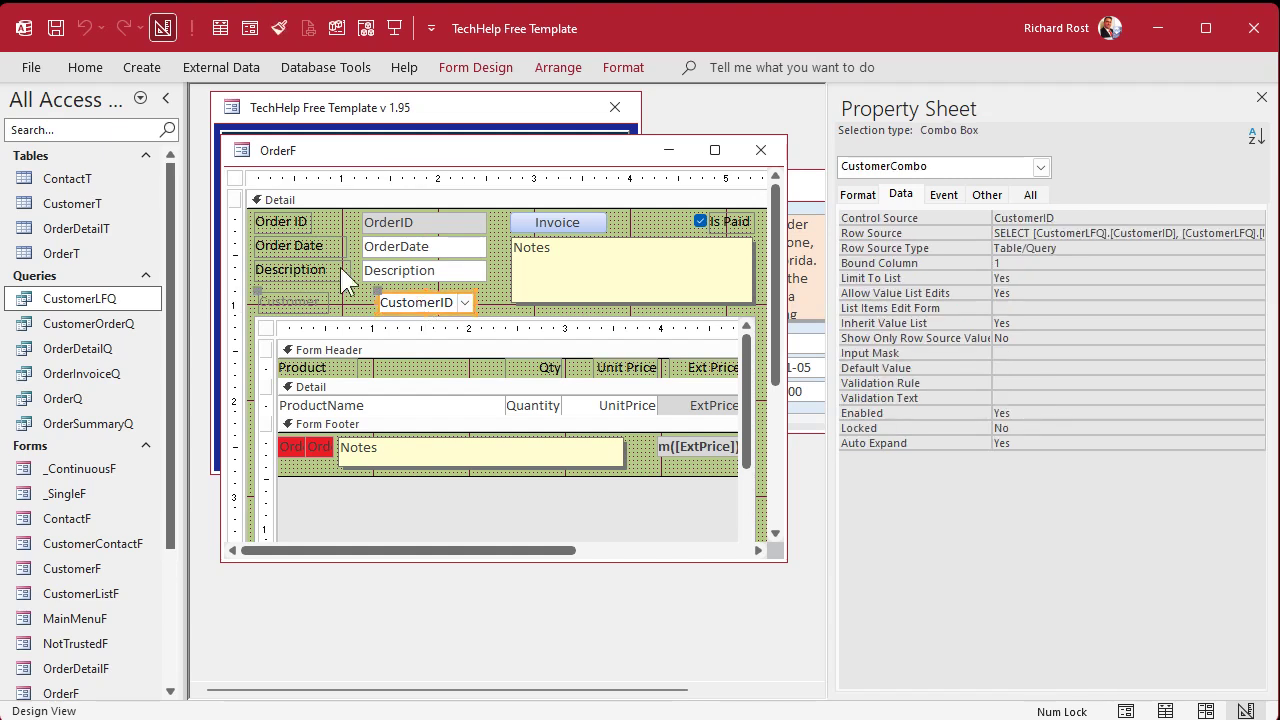
Move and resize CustomerCombo on OrderF so it lines up with the Description field above and matches its width.
click(388, 299)
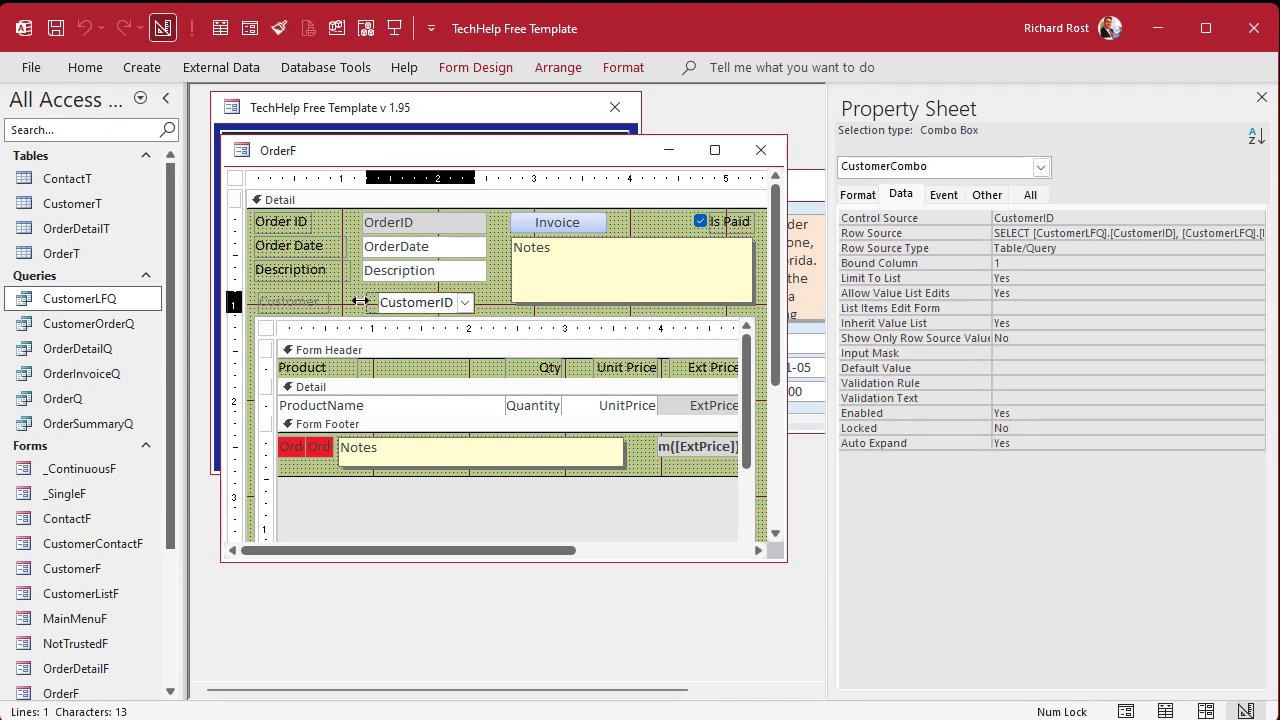
click(460, 314)
drag(460, 302, 458, 298)
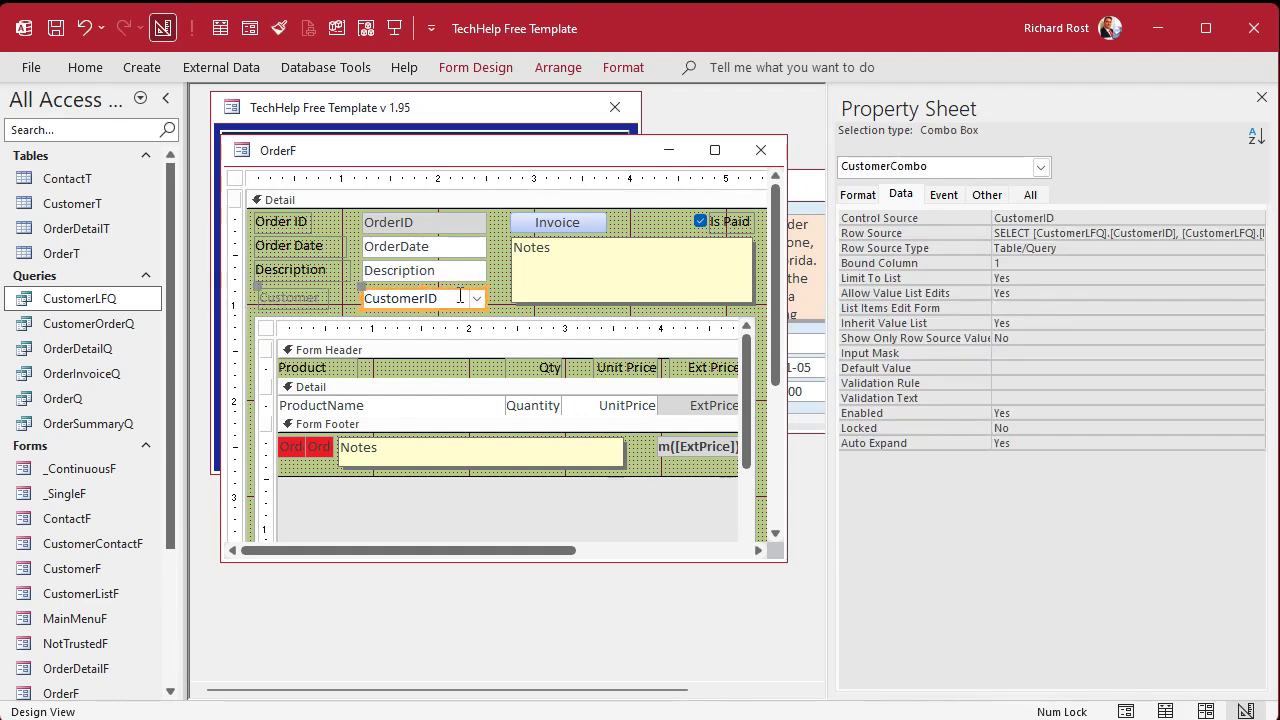
click(506, 289)
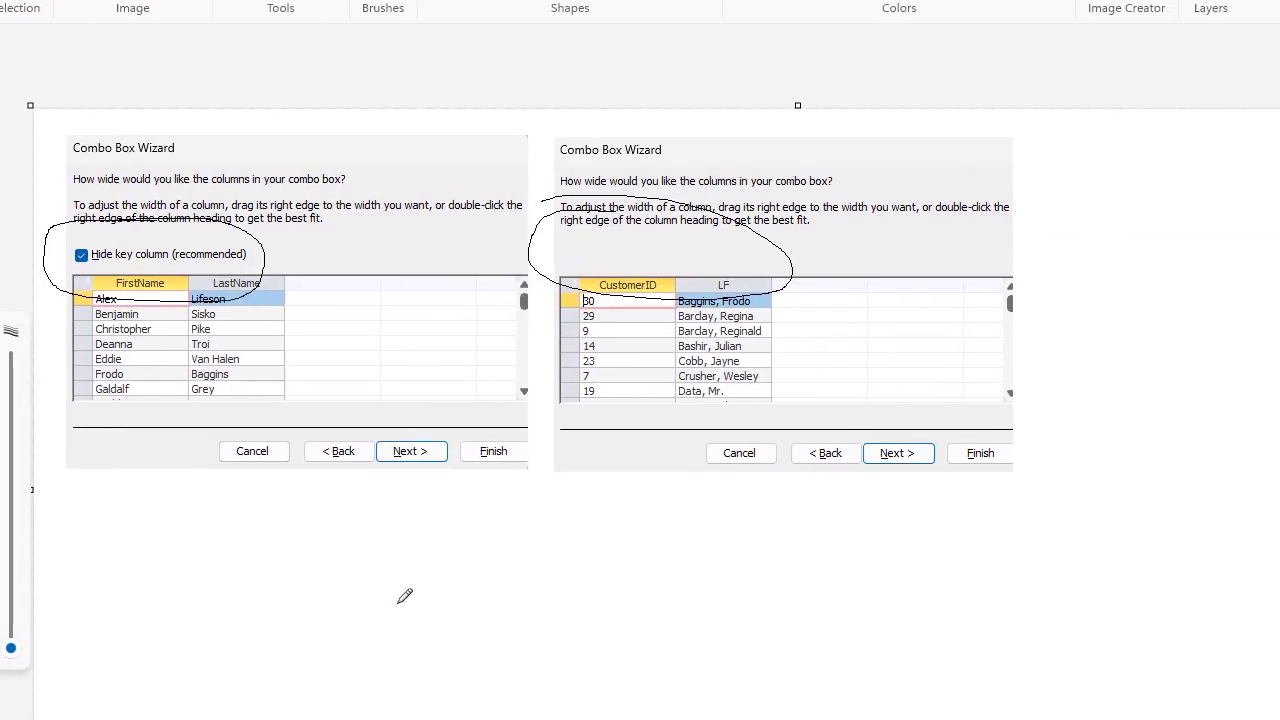
Switch to Paint and circle the area above the CustomerID column in the second Combo Box Wizard screenshot.
mouse_move(590, 242)
mouse_down()
mouse_move(741, 268)
mouse_move(588, 240)
mouse_up()
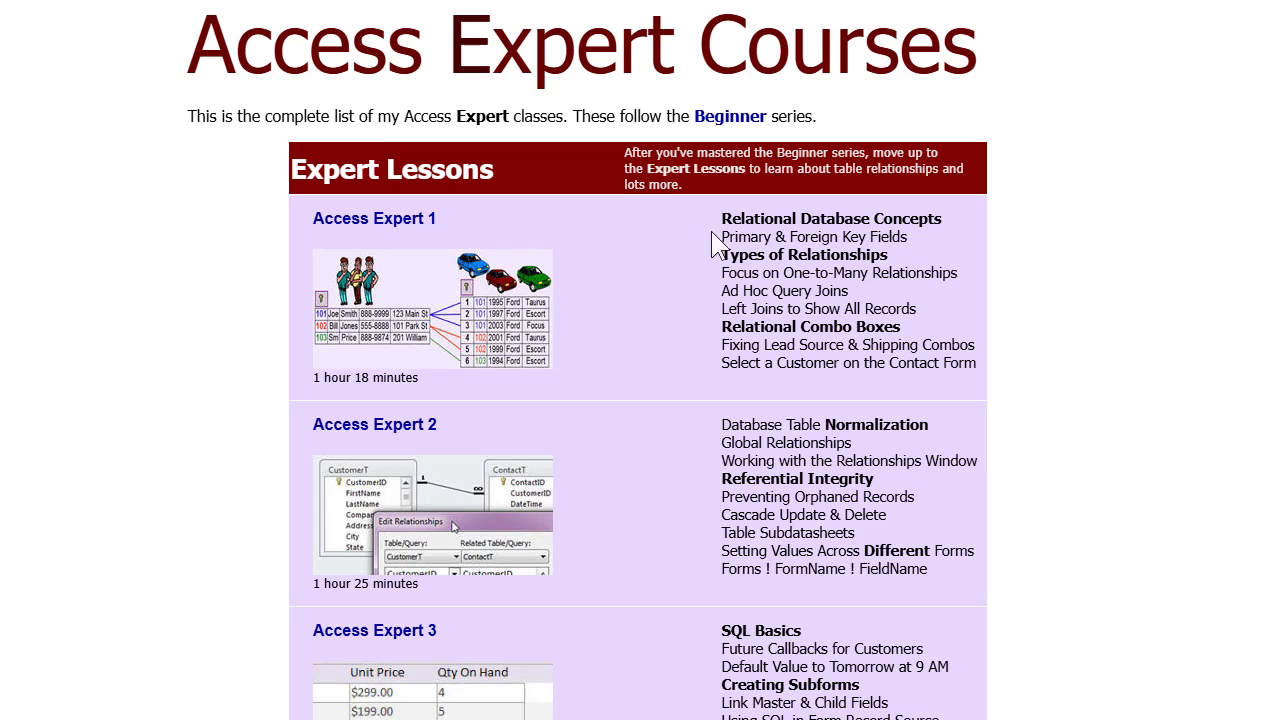
Switch to the Access Expert Courses web page and examine the topics covered, including relational combo boxes, normalization and referential integrity.
drag(721, 209, 945, 218)
click(880, 243)
drag(721, 327, 852, 328)
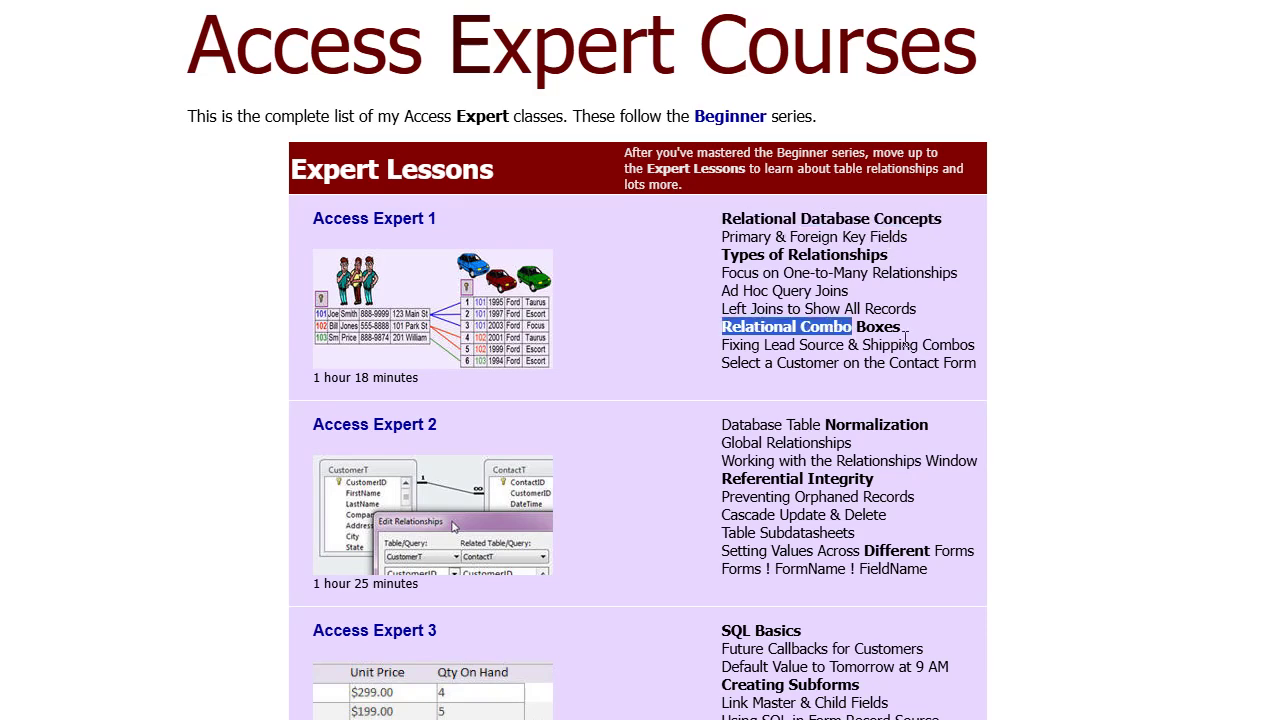
double_click(868, 428)
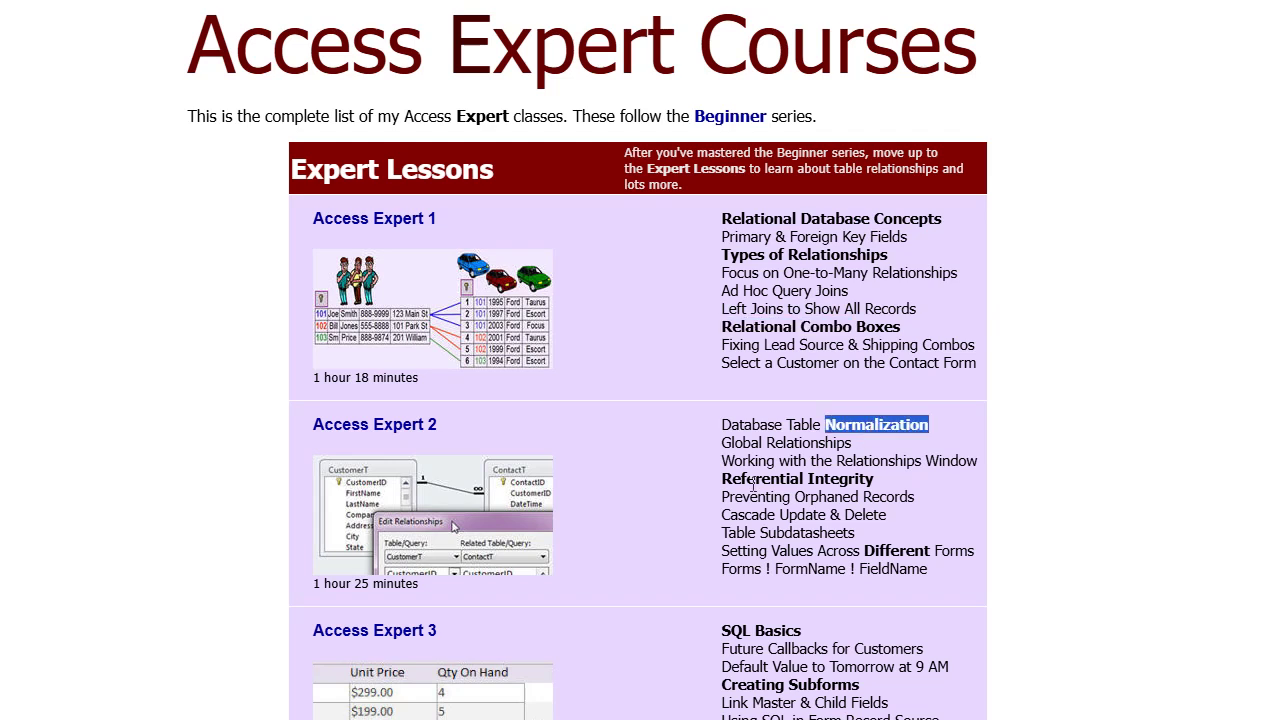
double_click(752, 480)
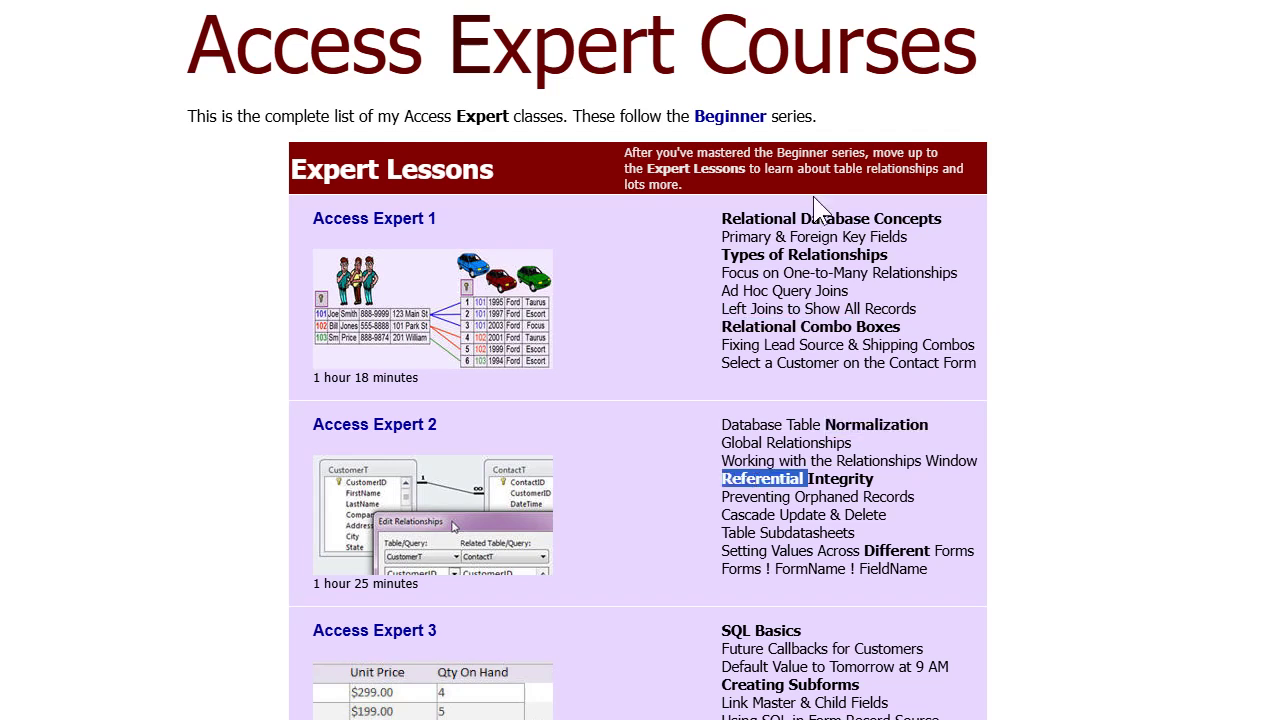
double_click(606, 46)
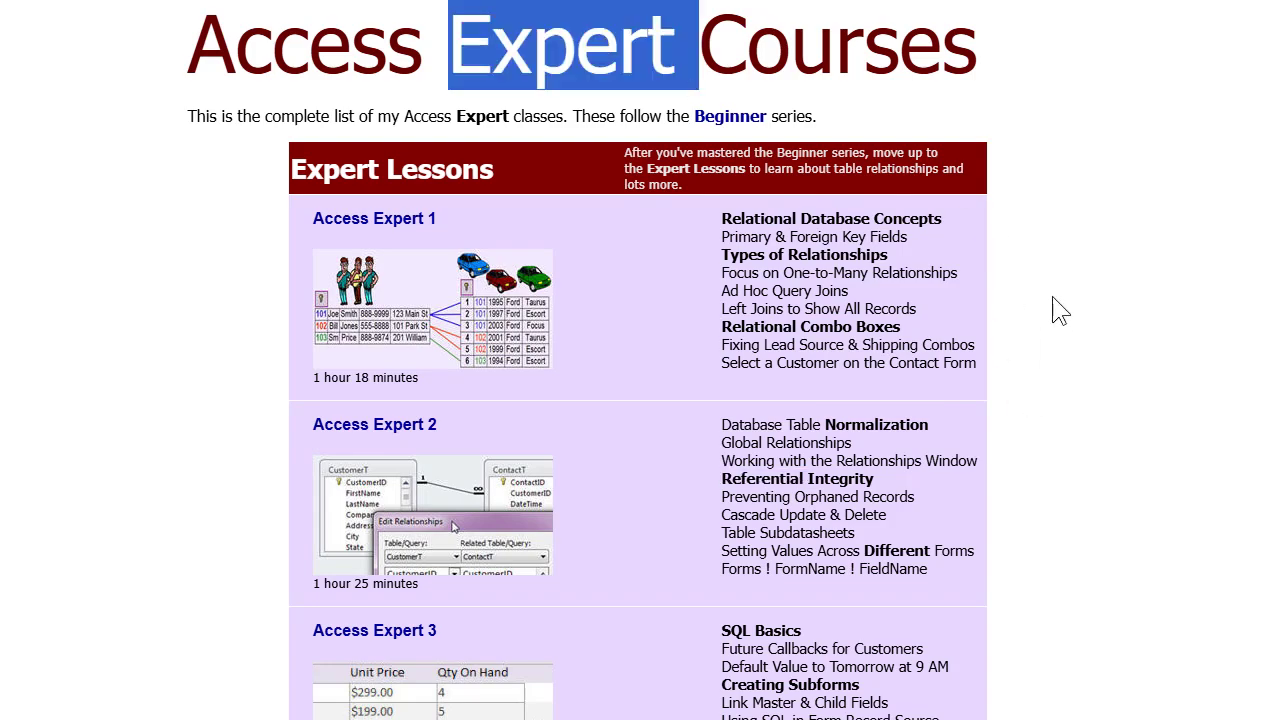
scroll(1060, 311, down, 10)
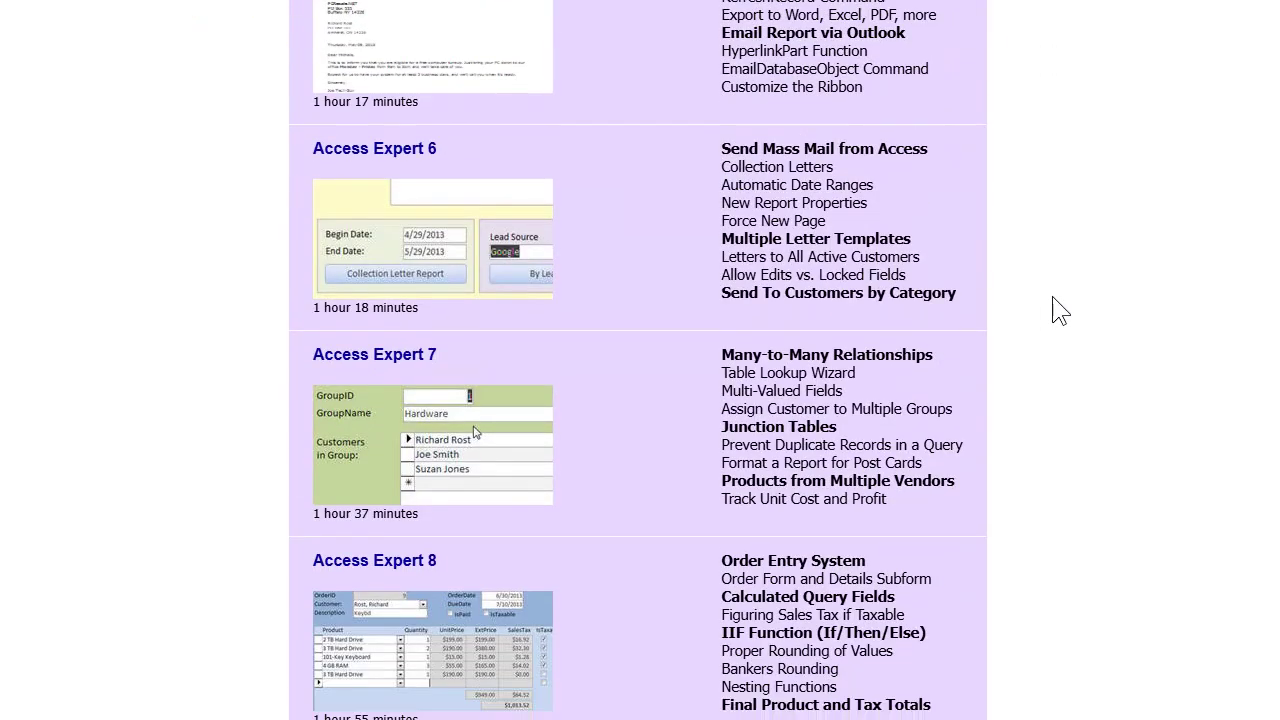
scroll(1060, 311, down, 14)
scroll(1060, 311, down, 15)
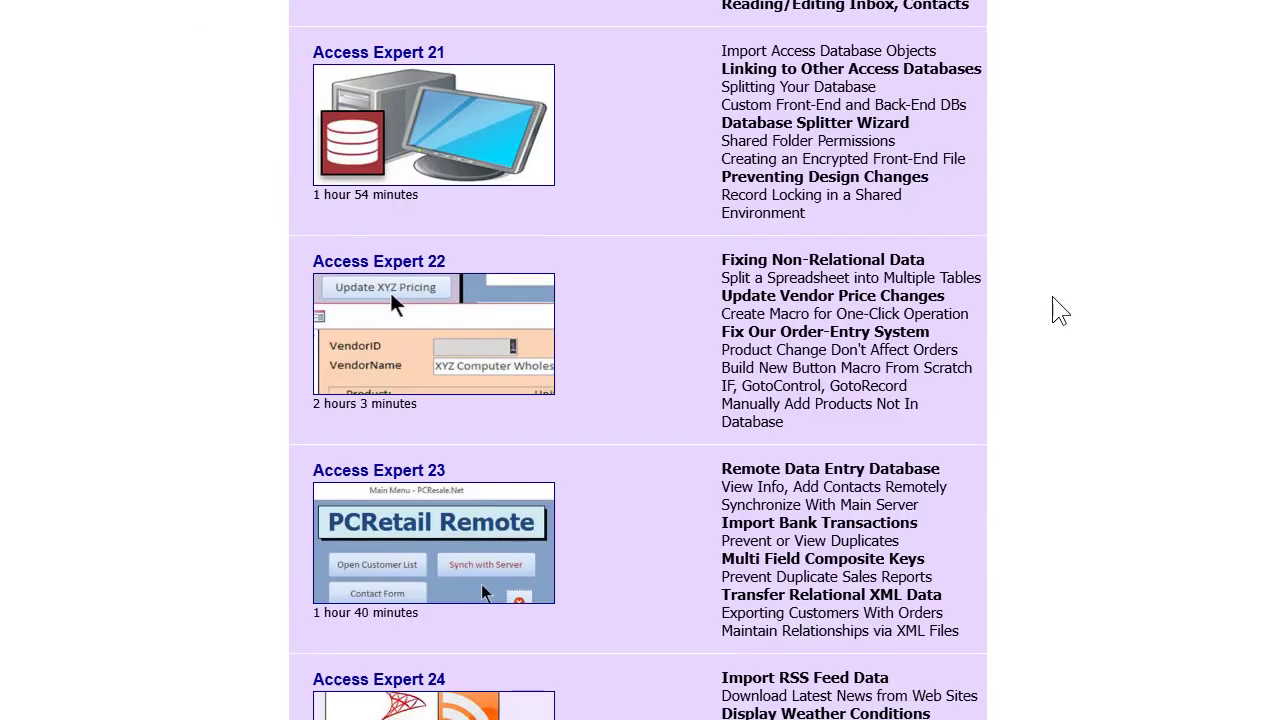